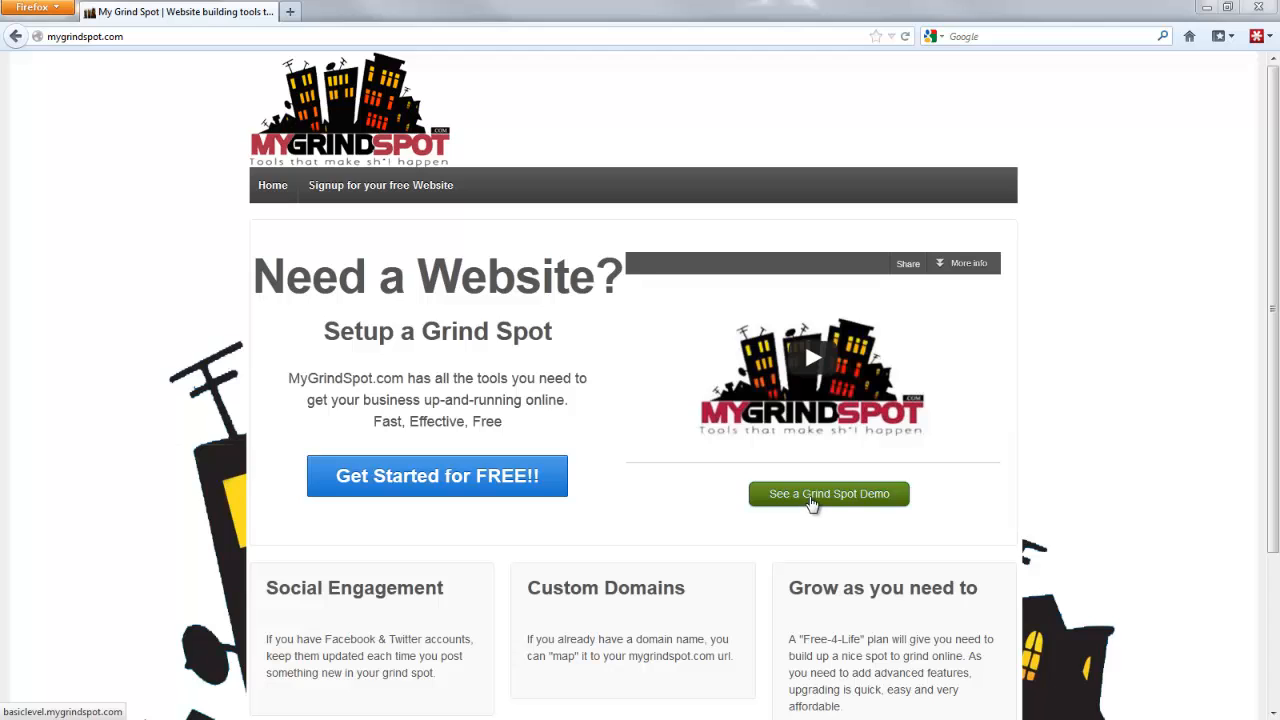
Open the Grind Spot demo site and examine its home page layout and its multi-level navigation menus.
{"action": "left_click", "coordinate": [811, 498]}
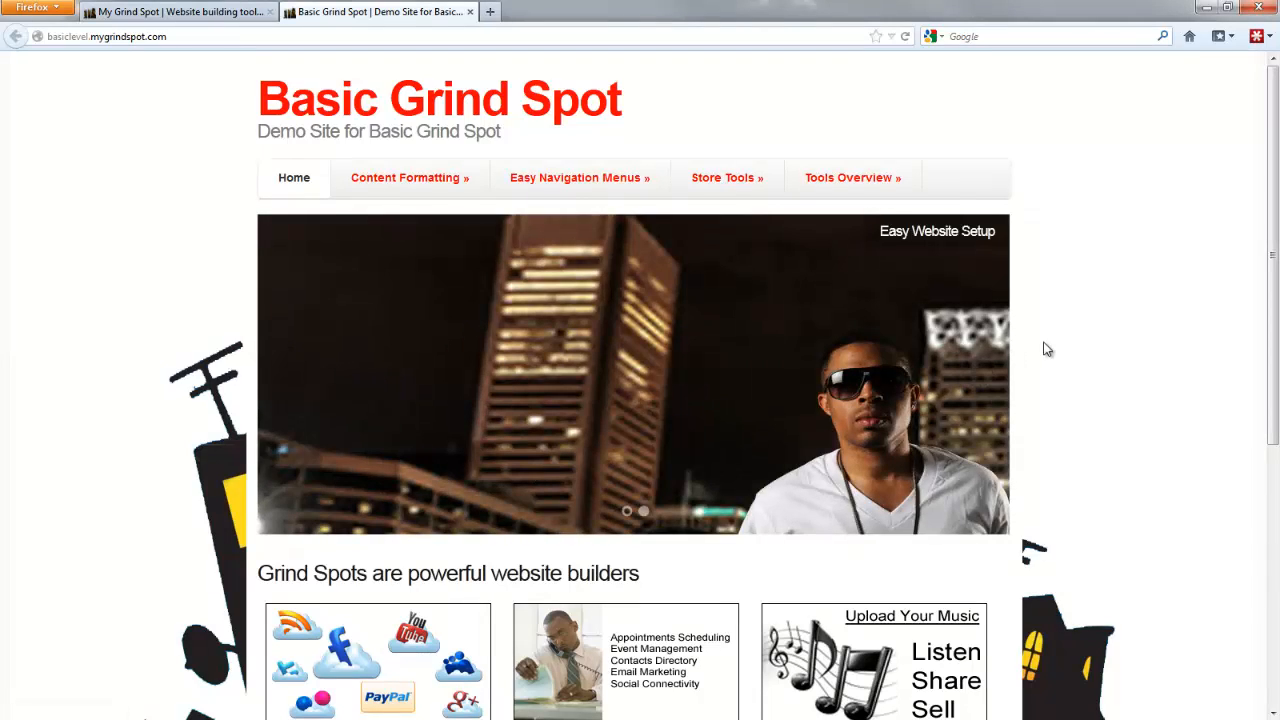
{"action": "scroll", "coordinate": [1047, 349], "scroll_direction": "down", "scroll_amount": 5}
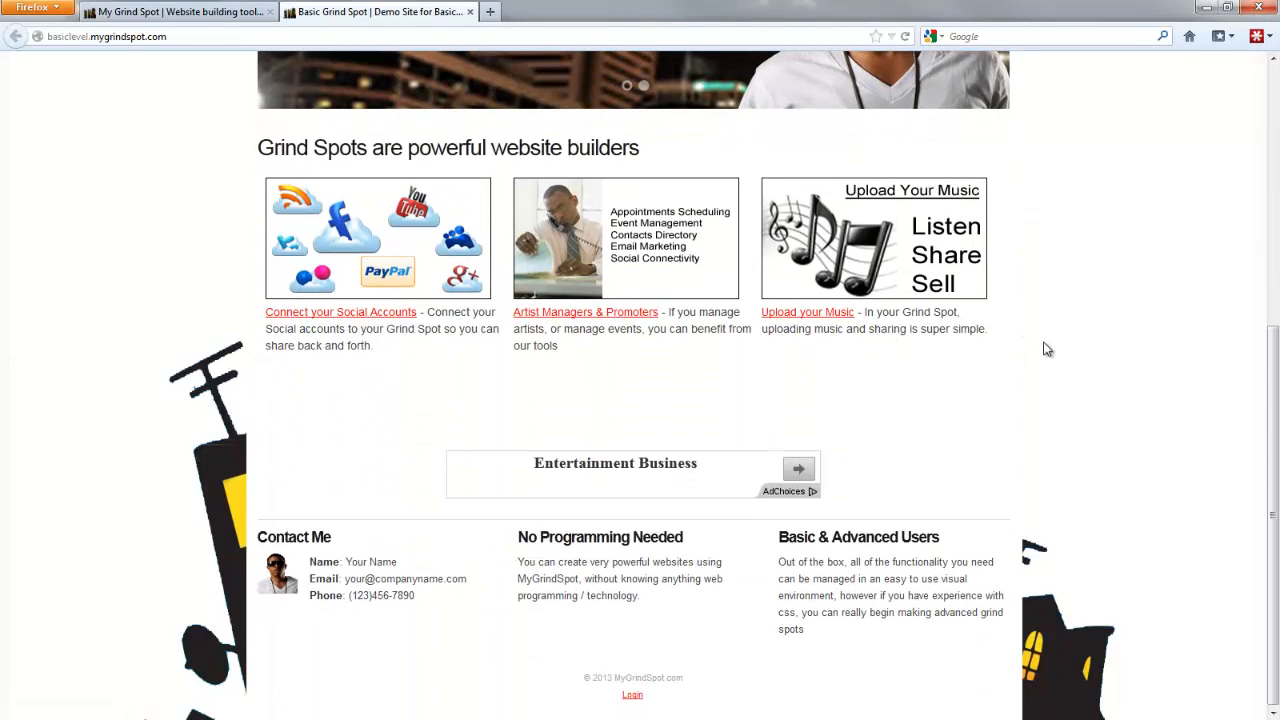
{"action": "scroll", "coordinate": [1047, 349], "scroll_direction": "up", "scroll_amount": 5}
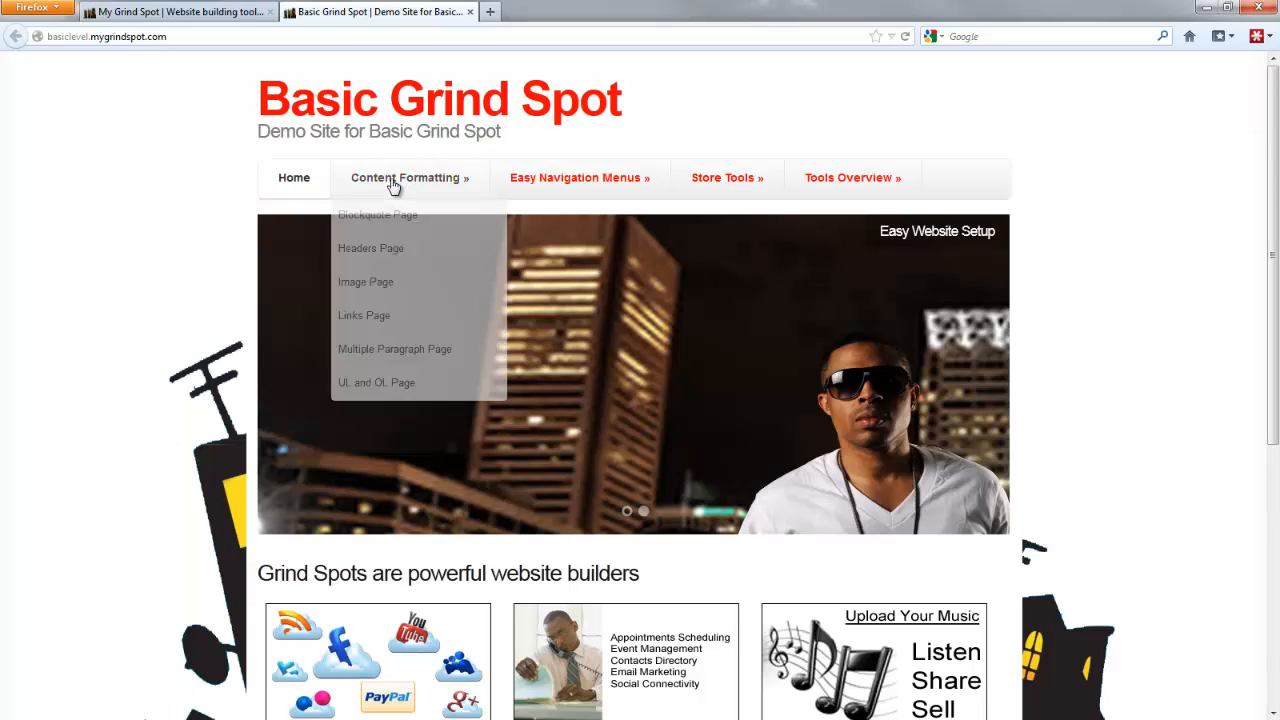
{"action": "mouse_move", "coordinate": [540, 187]}
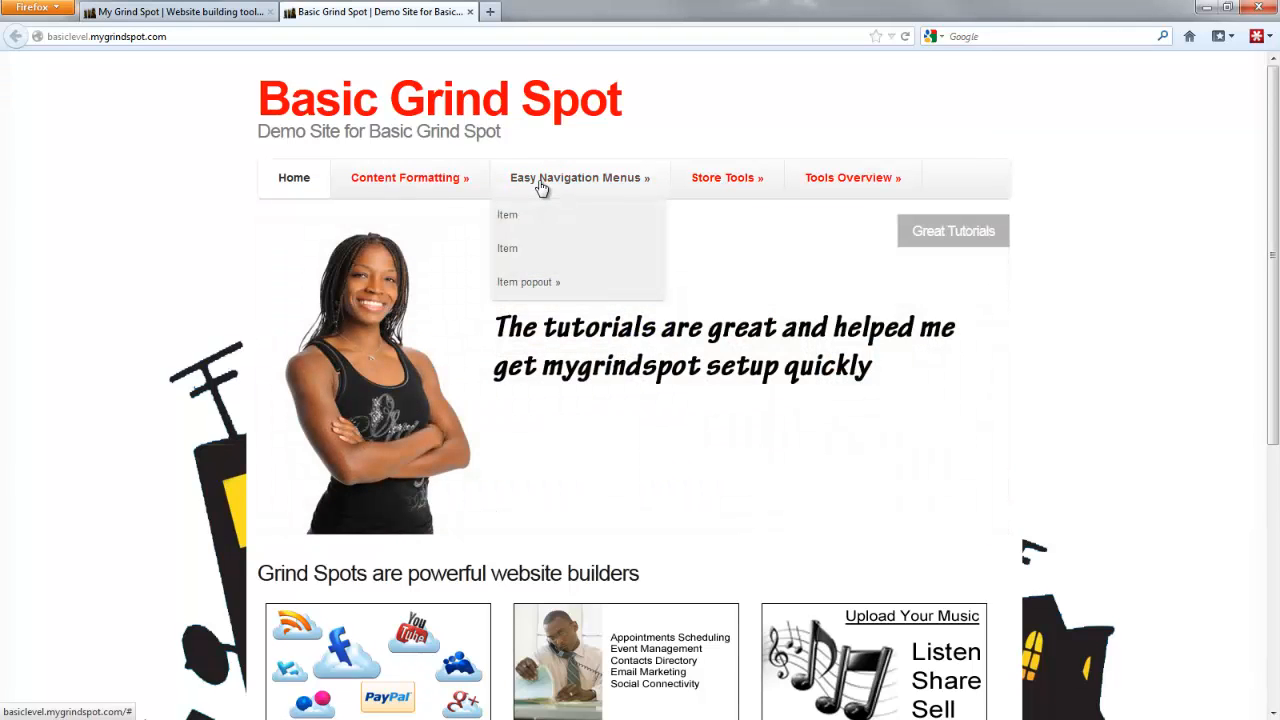
{"action": "mouse_move", "coordinate": [745, 190]}
{"action": "mouse_move", "coordinate": [580, 192]}
{"action": "mouse_move", "coordinate": [555, 288]}
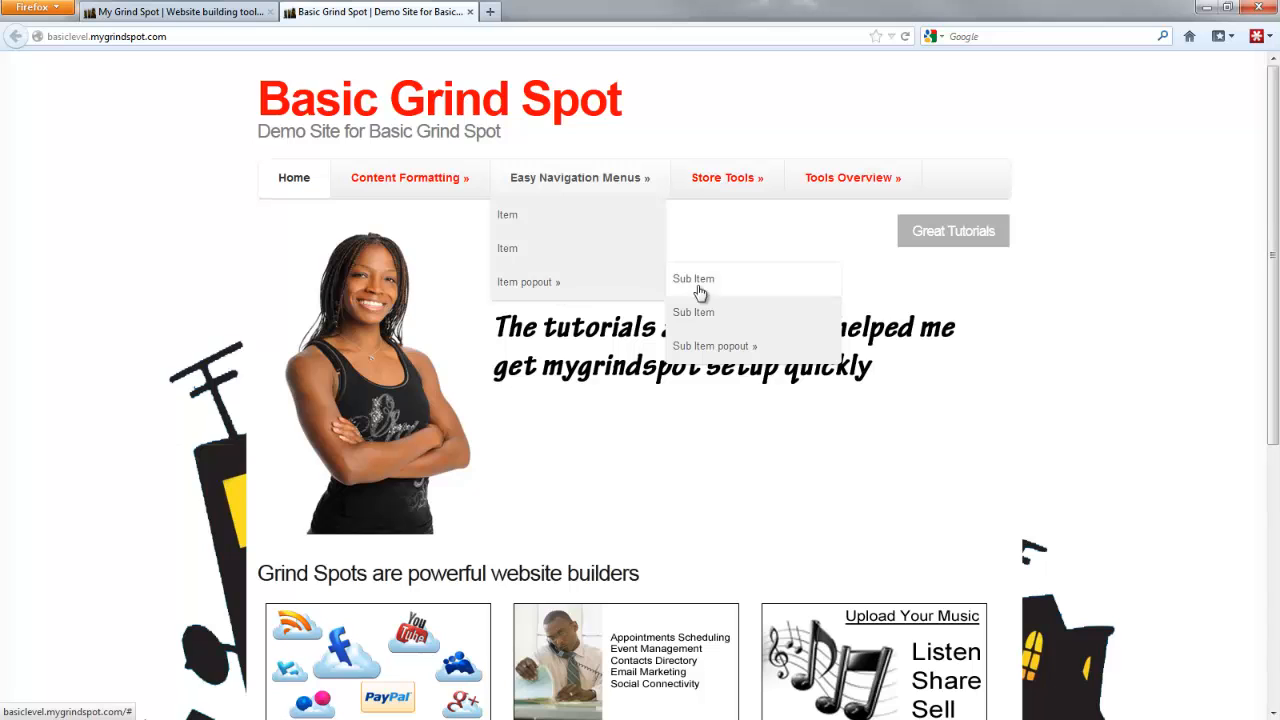
{"action": "mouse_move", "coordinate": [691, 346]}
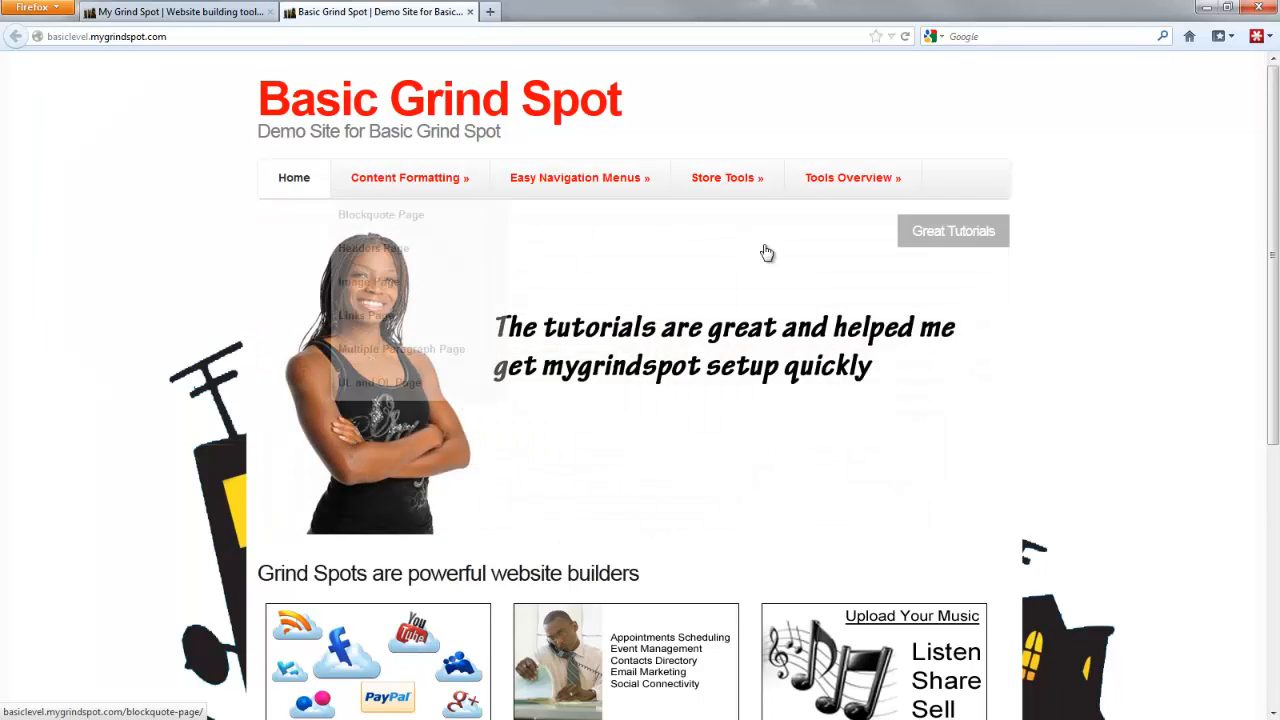
{"action": "scroll", "coordinate": [1152, 506], "scroll_direction": "down", "scroll_amount": 3}
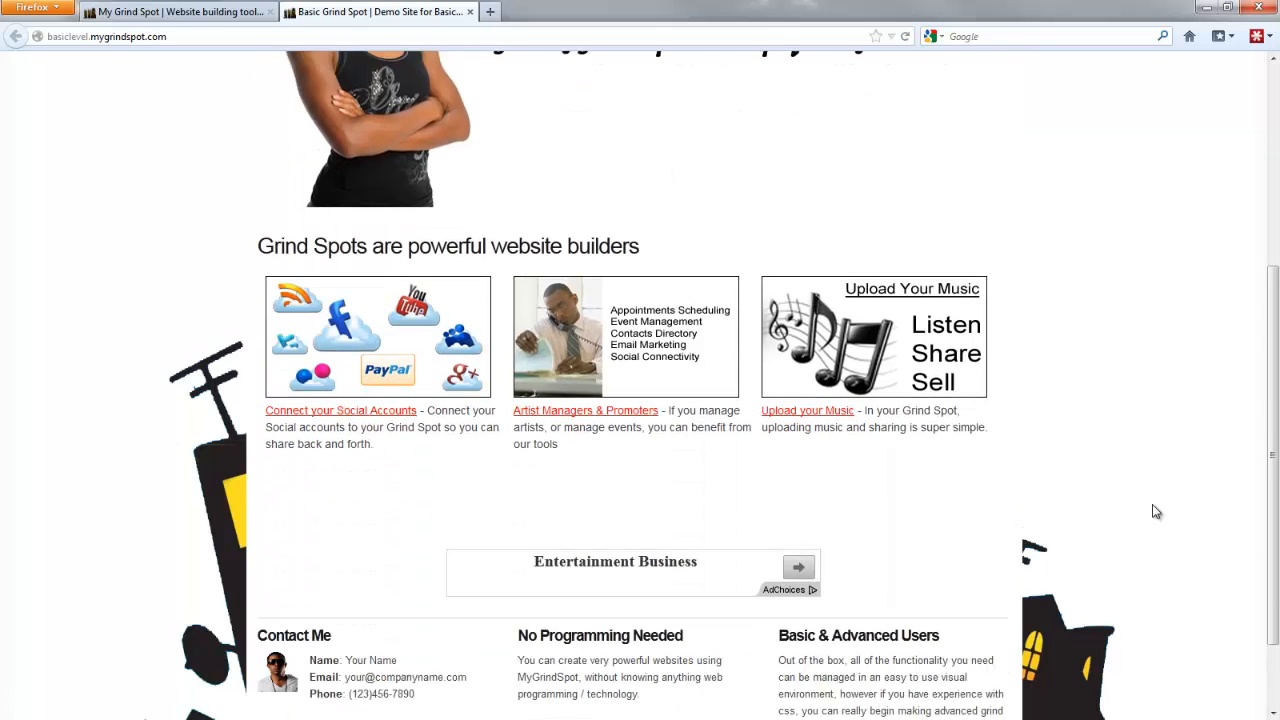
{"action": "scroll", "coordinate": [1152, 511], "scroll_direction": "up", "scroll_amount": 4}
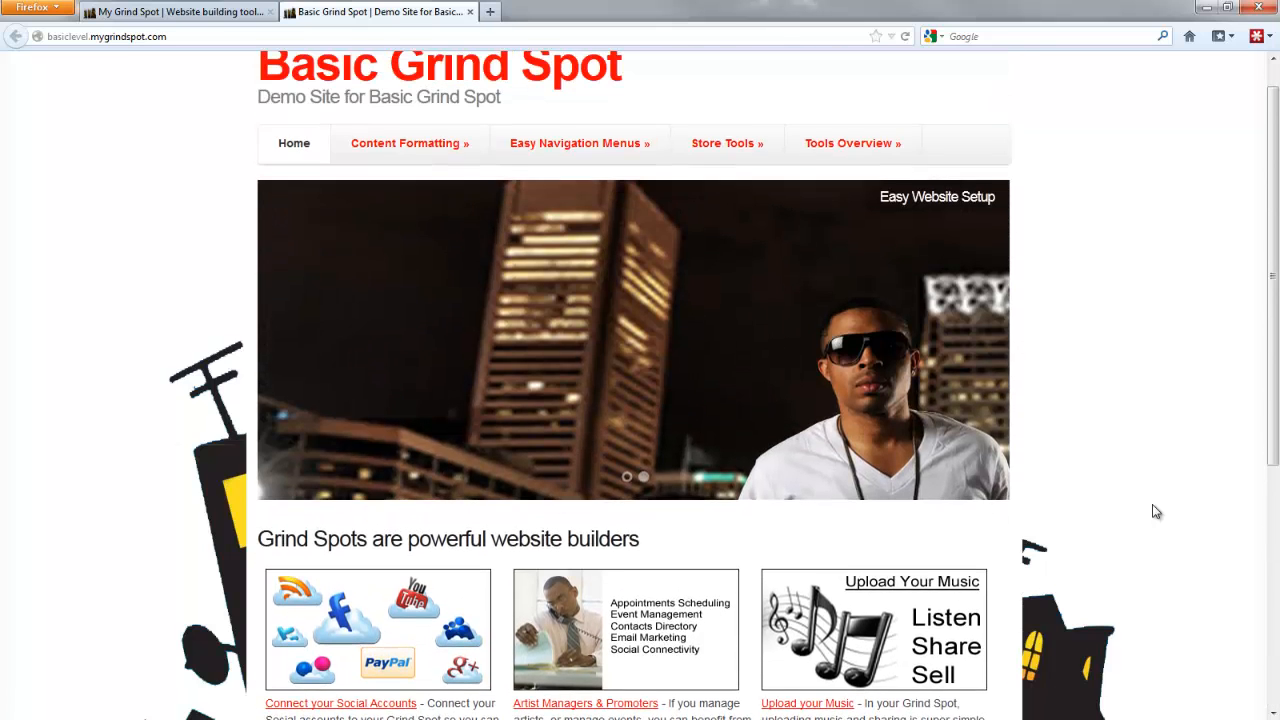
{"action": "scroll", "coordinate": [1152, 511], "scroll_direction": "up", "scroll_amount": 1}
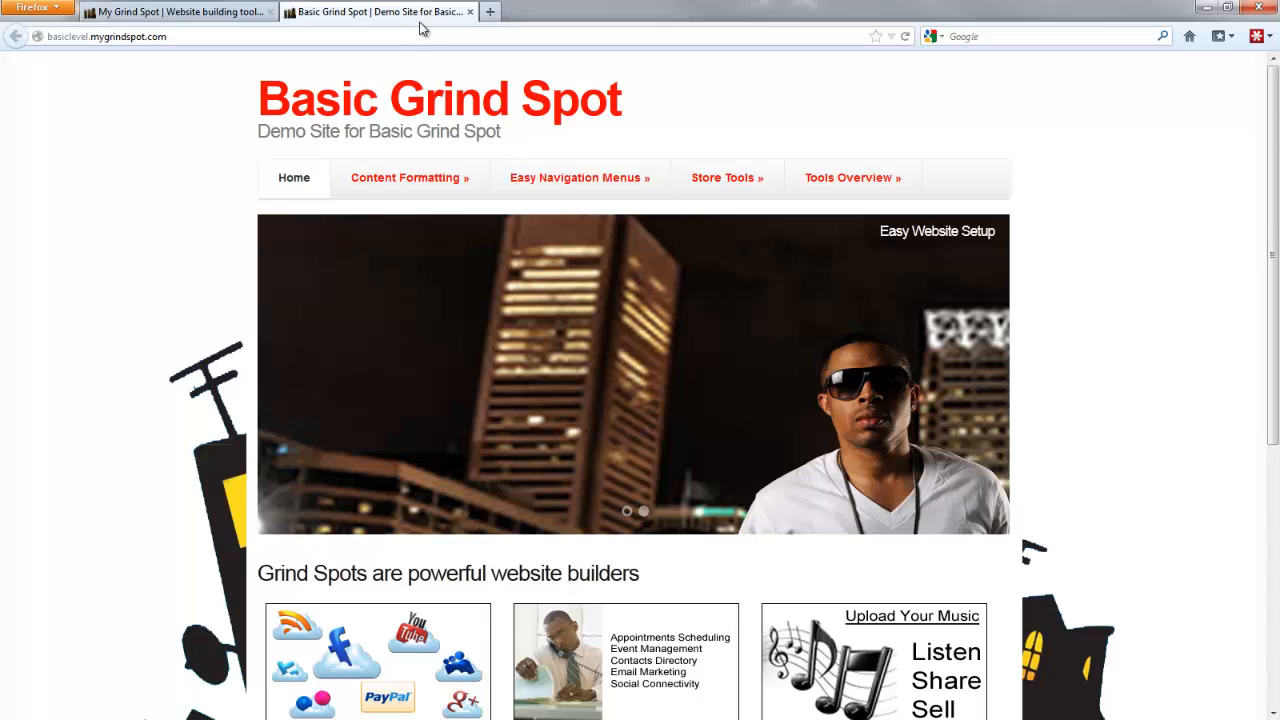
Return to the MyGrindSpot home page, start the free signup and enter the username testperson.
{"action": "left_click", "coordinate": [176, 12]}
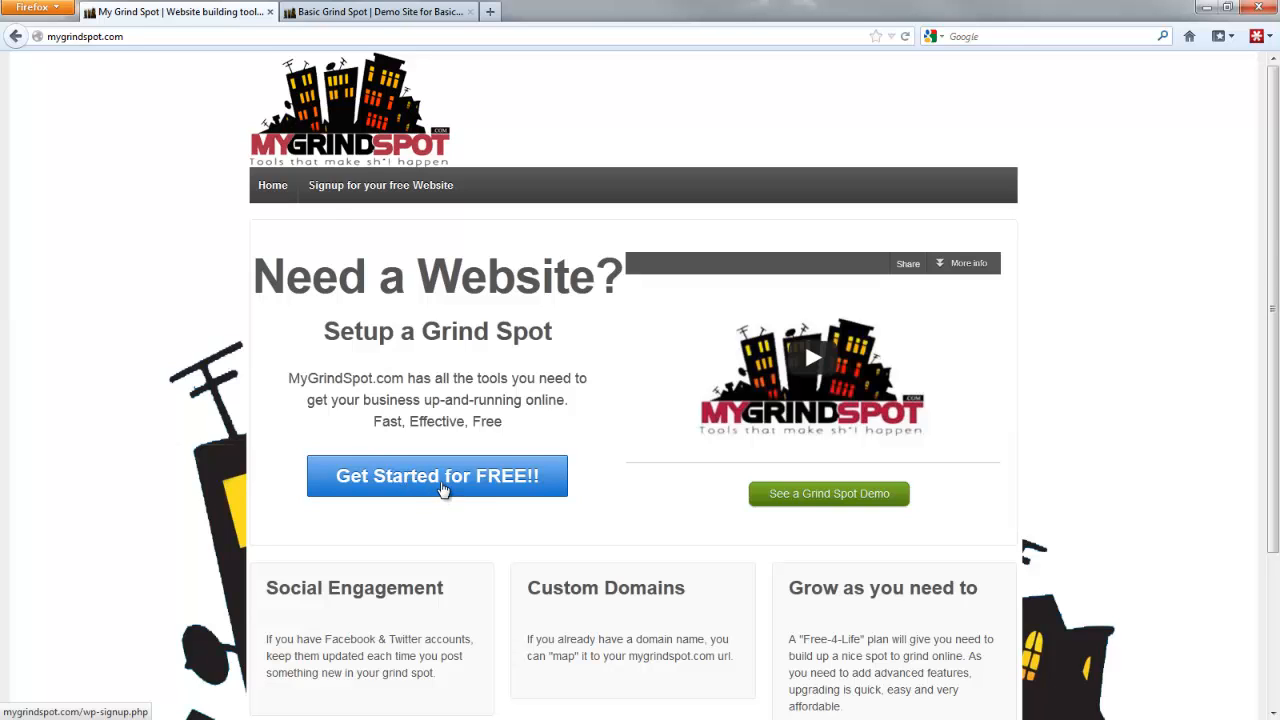
{"action": "left_click", "coordinate": [443, 487]}
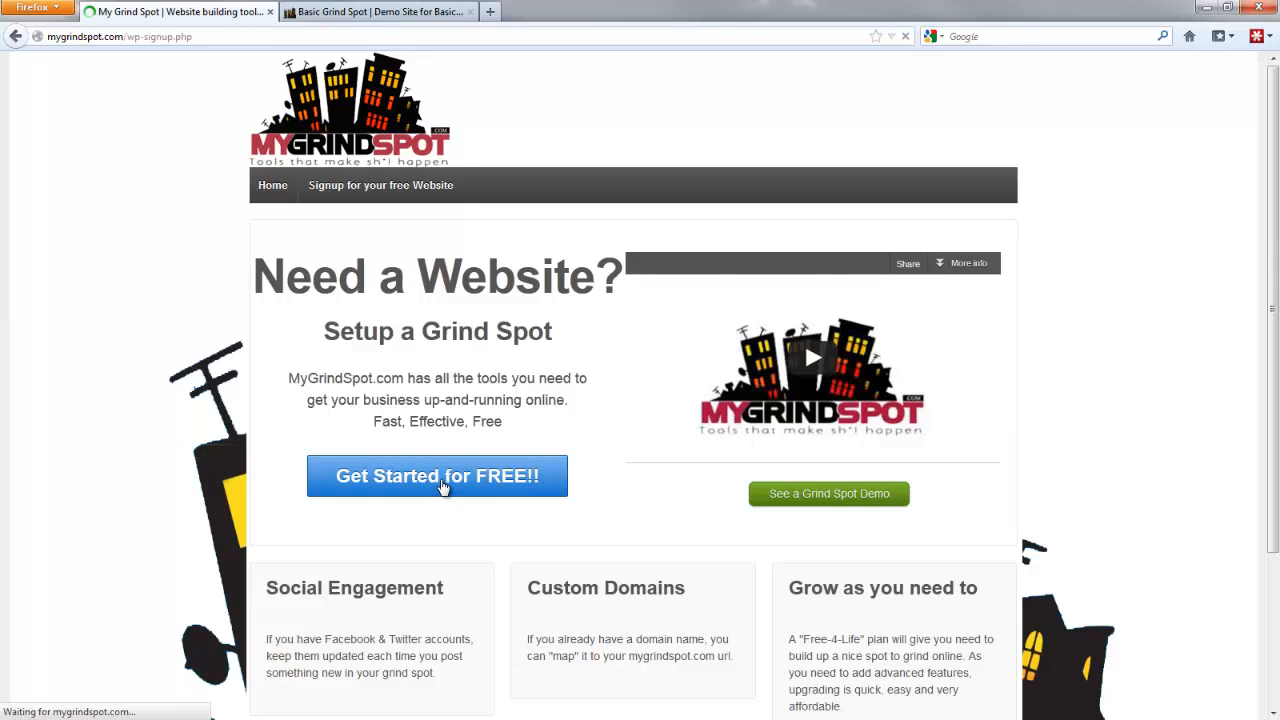
{"action": "left_click", "coordinate": [361, 337]}
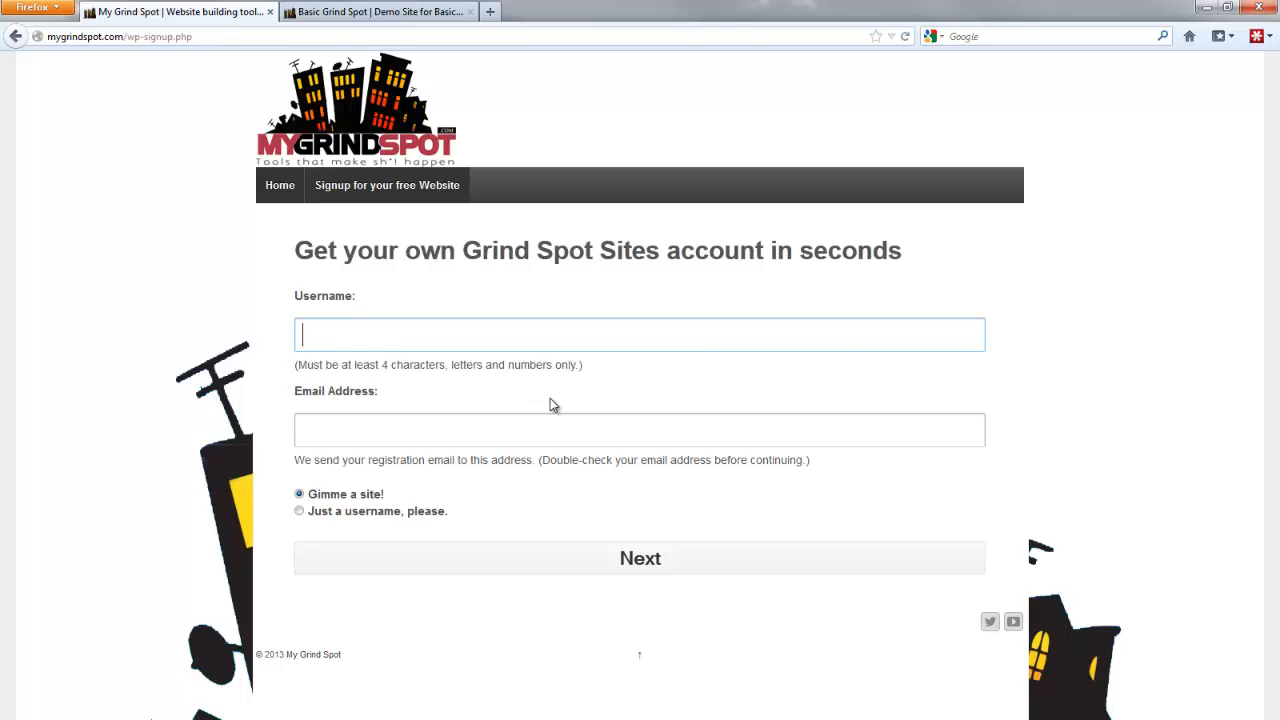
{"action": "type", "text": "testperson"}
{"action": "key", "text": "Tab"}
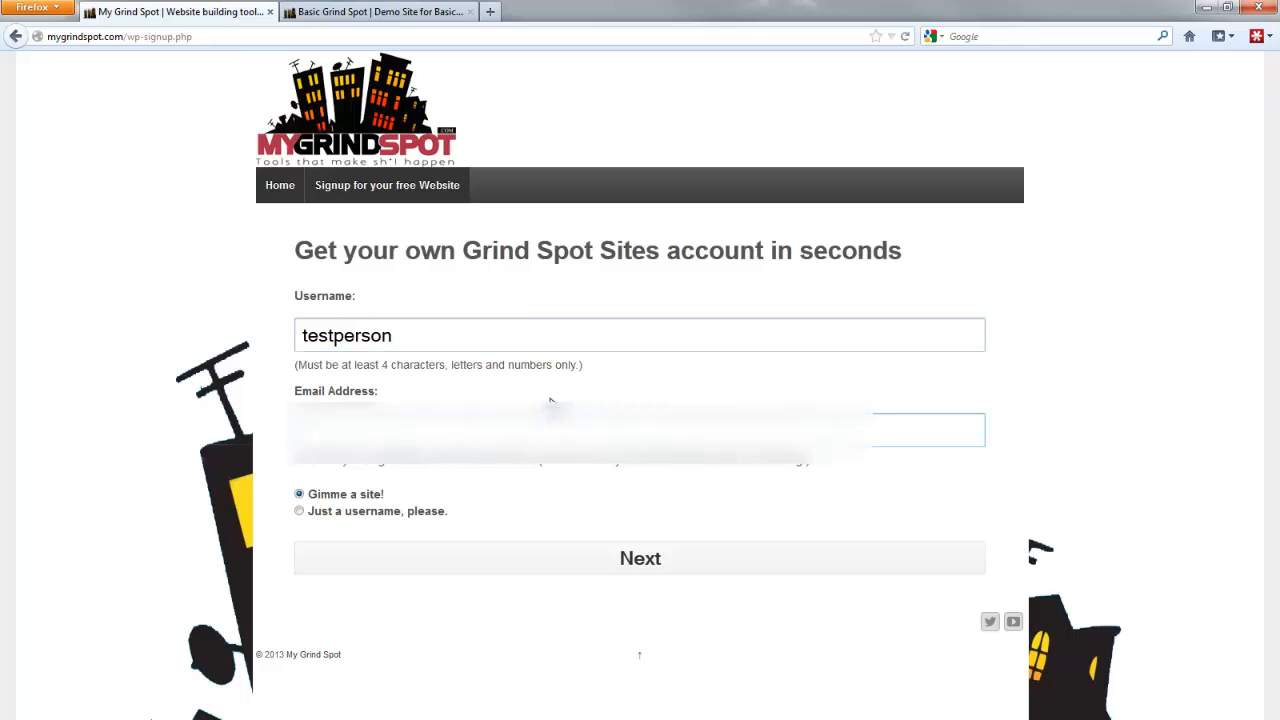
Enter the account's e-mail address, keep the "Gimme a site!" option and continue to the site details.
{"action": "type", "text": "********************"}
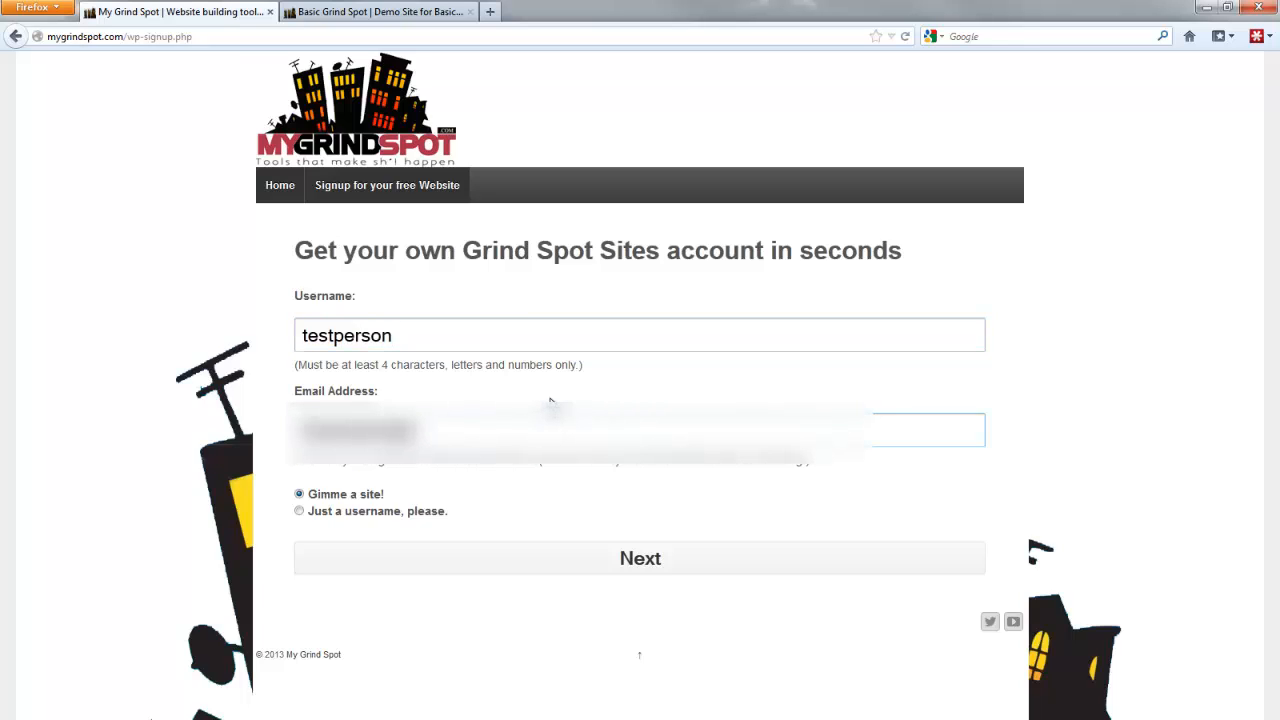
{"action": "type", "text": "**********"}
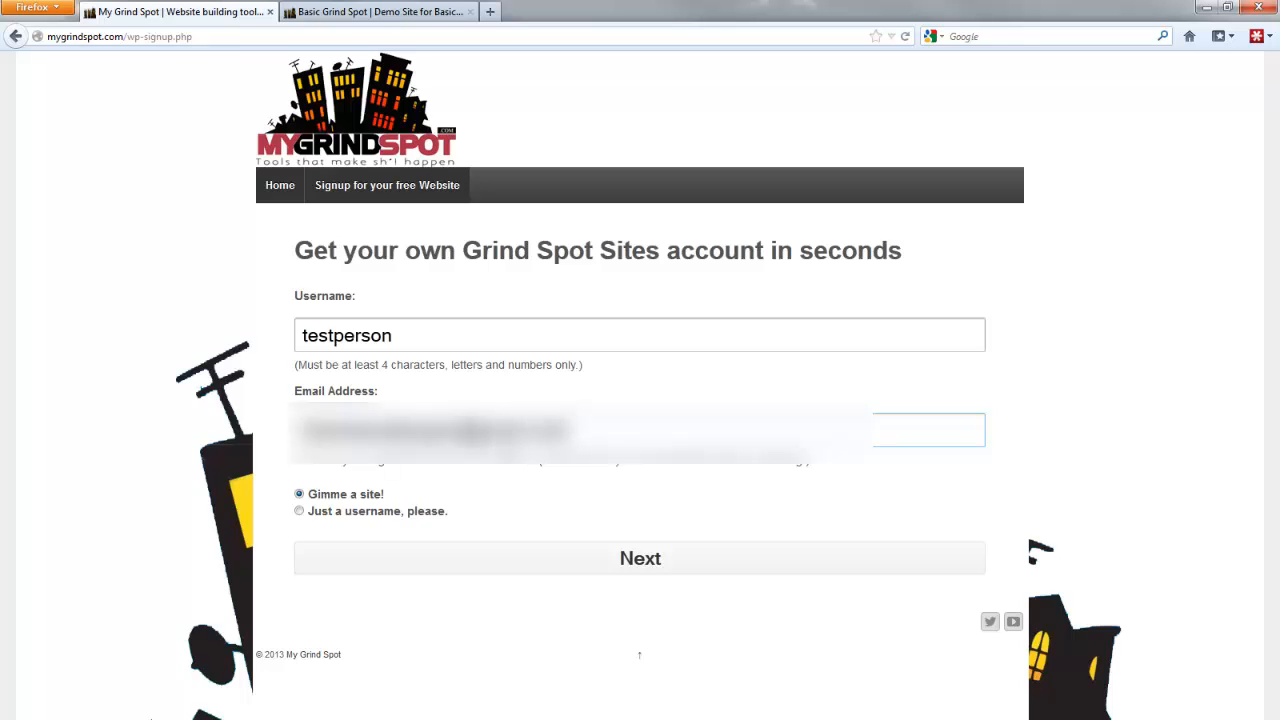
{"action": "left_click_drag", "start_coordinate": [383, 494], "coordinate": [312, 500]}
{"action": "left_click", "coordinate": [421, 490]}
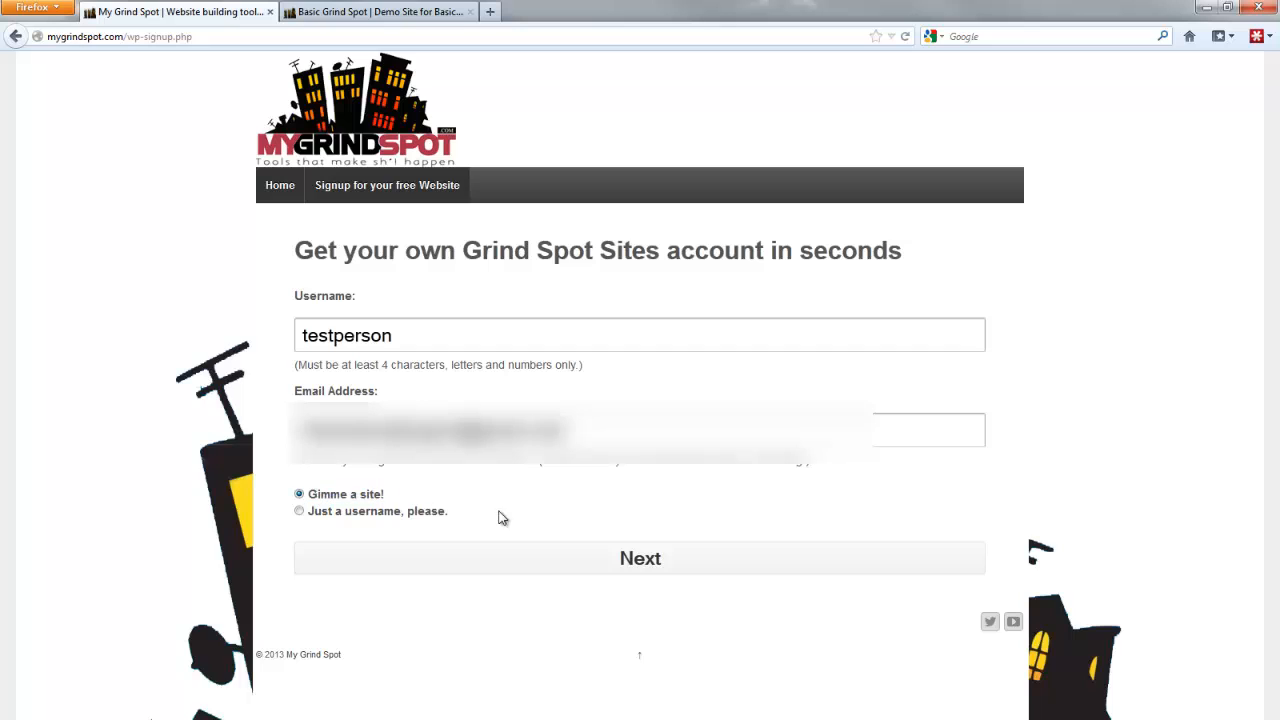
{"action": "left_click", "coordinate": [645, 563]}
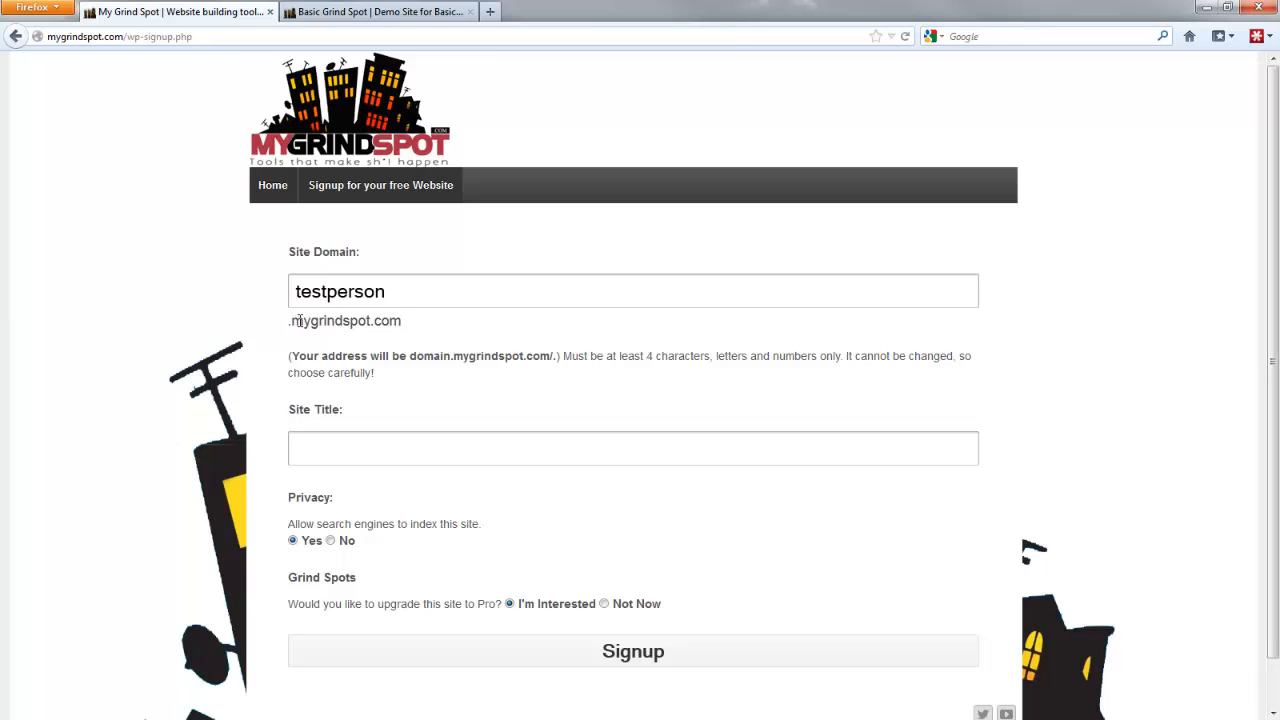
Replace the suggested site domain with acmecompany.
{"action": "left_click_drag", "start_coordinate": [292, 321], "coordinate": [401, 338]}
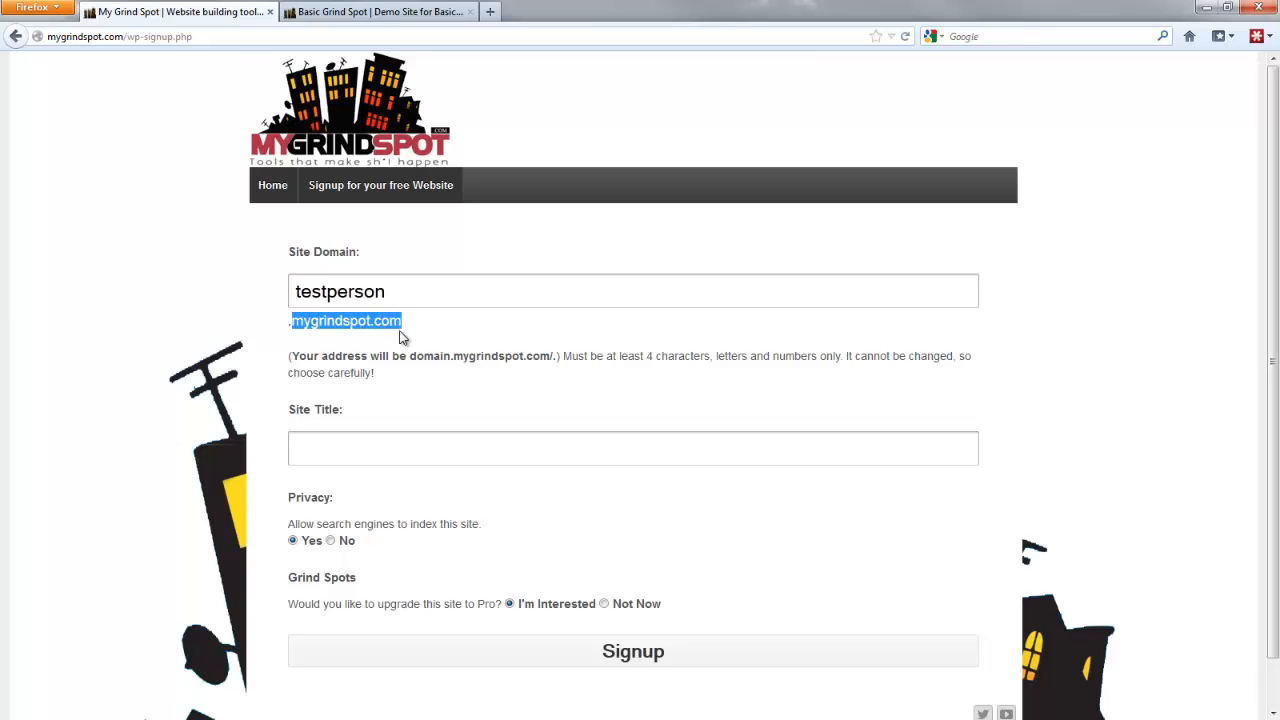
{"action": "left_click", "coordinate": [431, 334]}
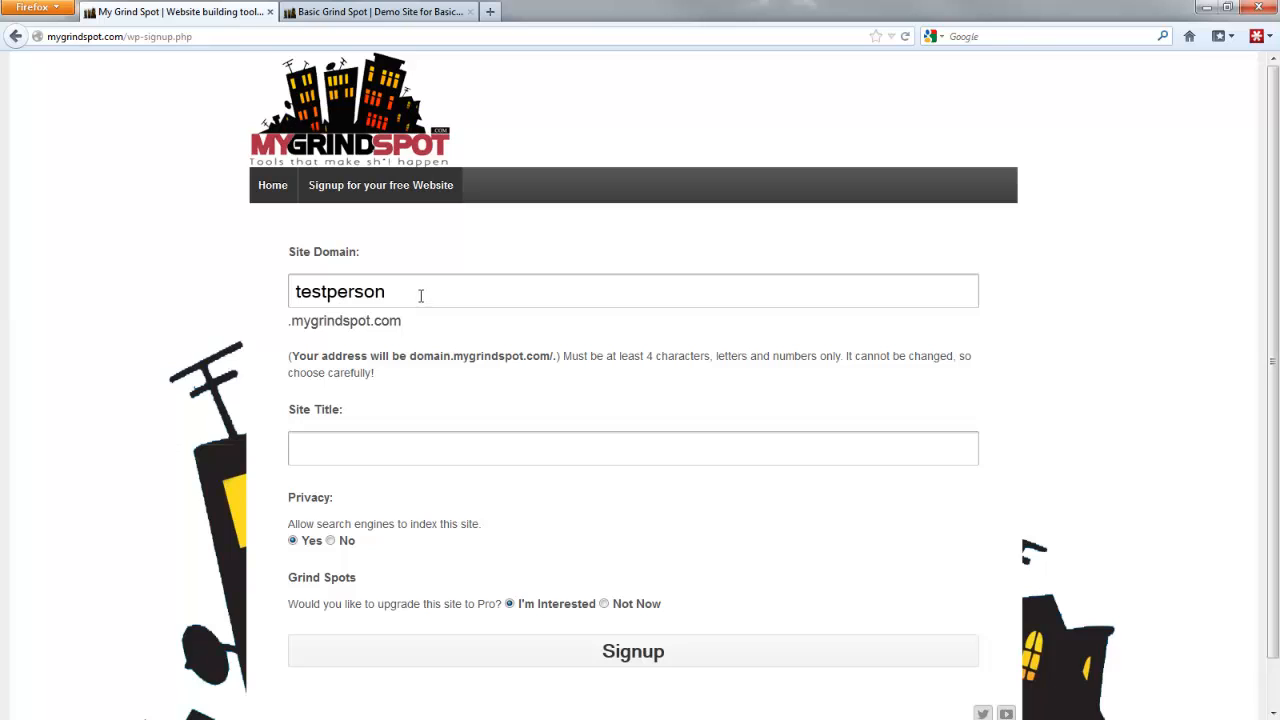
{"action": "left_click_drag", "start_coordinate": [417, 291], "coordinate": [294, 281]}
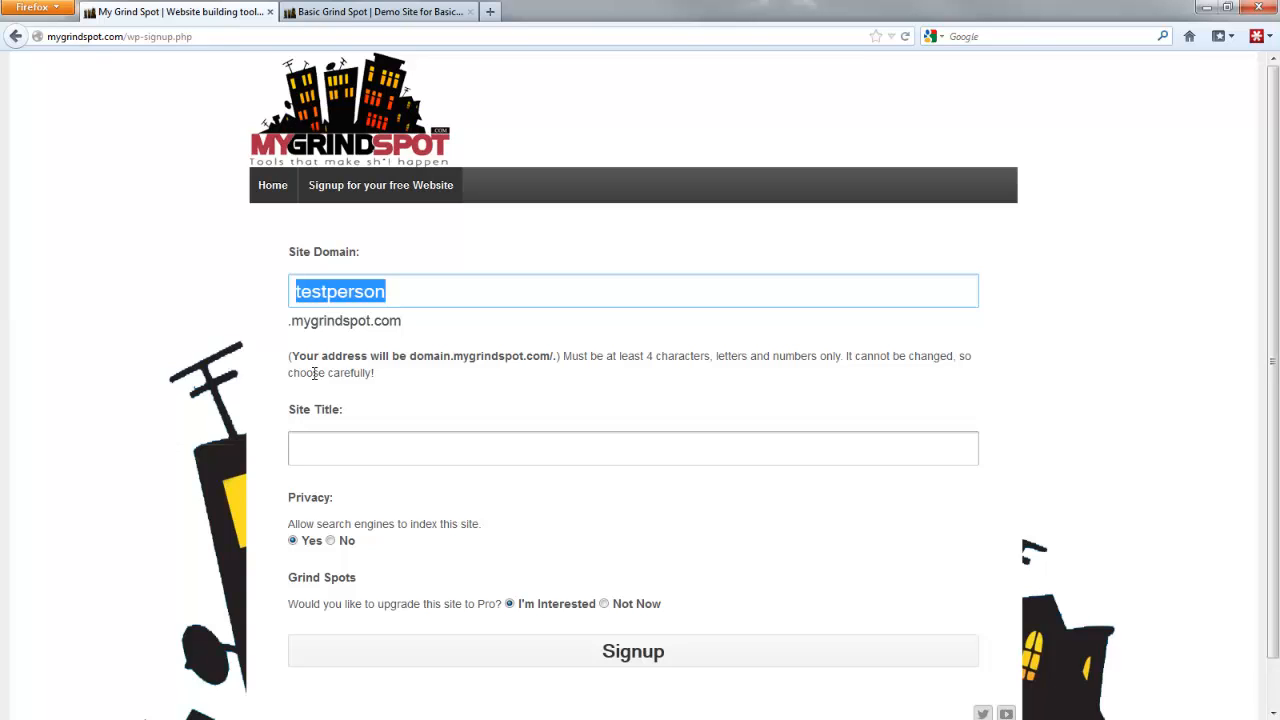
{"action": "type", "text": "acme"}
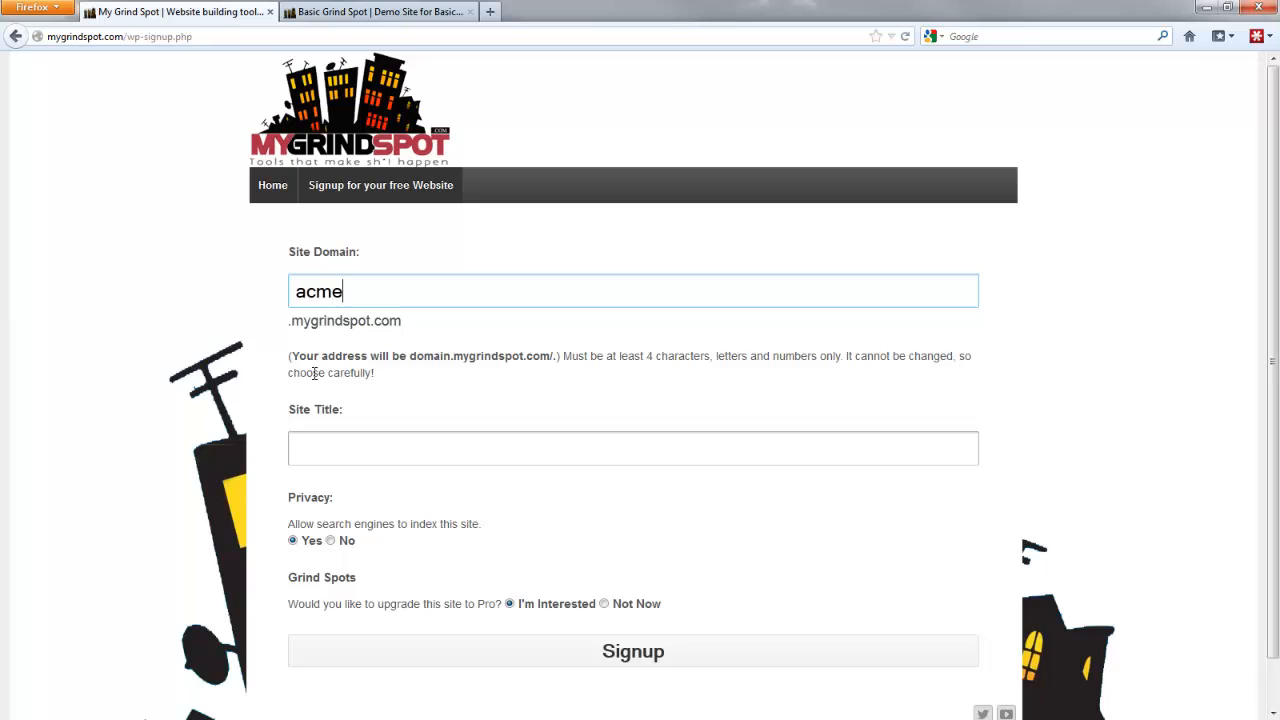
{"action": "type", "text": "company"}
Title the site "Acme Company", choose Not Now for the Pro upgrade and submit the signup.
{"action": "left_click", "coordinate": [375, 433]}
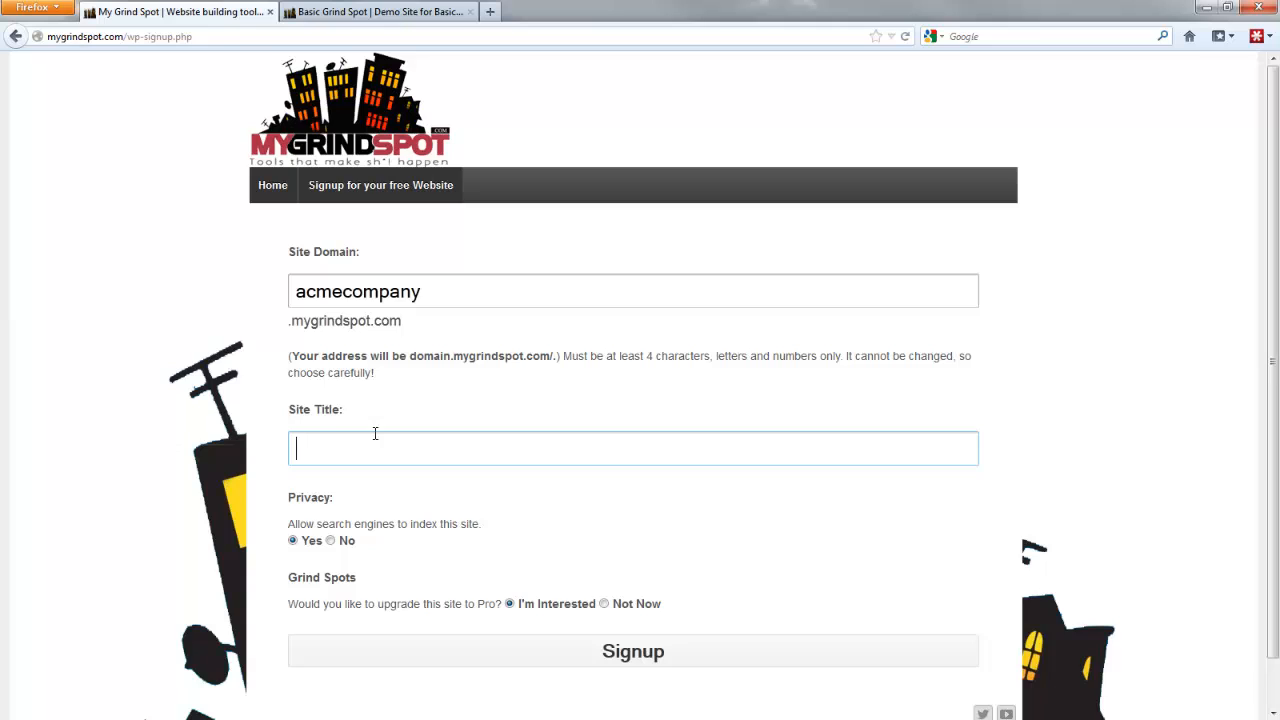
{"action": "type", "text": "Acme Company"}
{"action": "scroll", "coordinate": [498, 540], "scroll_direction": "down", "scroll_amount": 1}
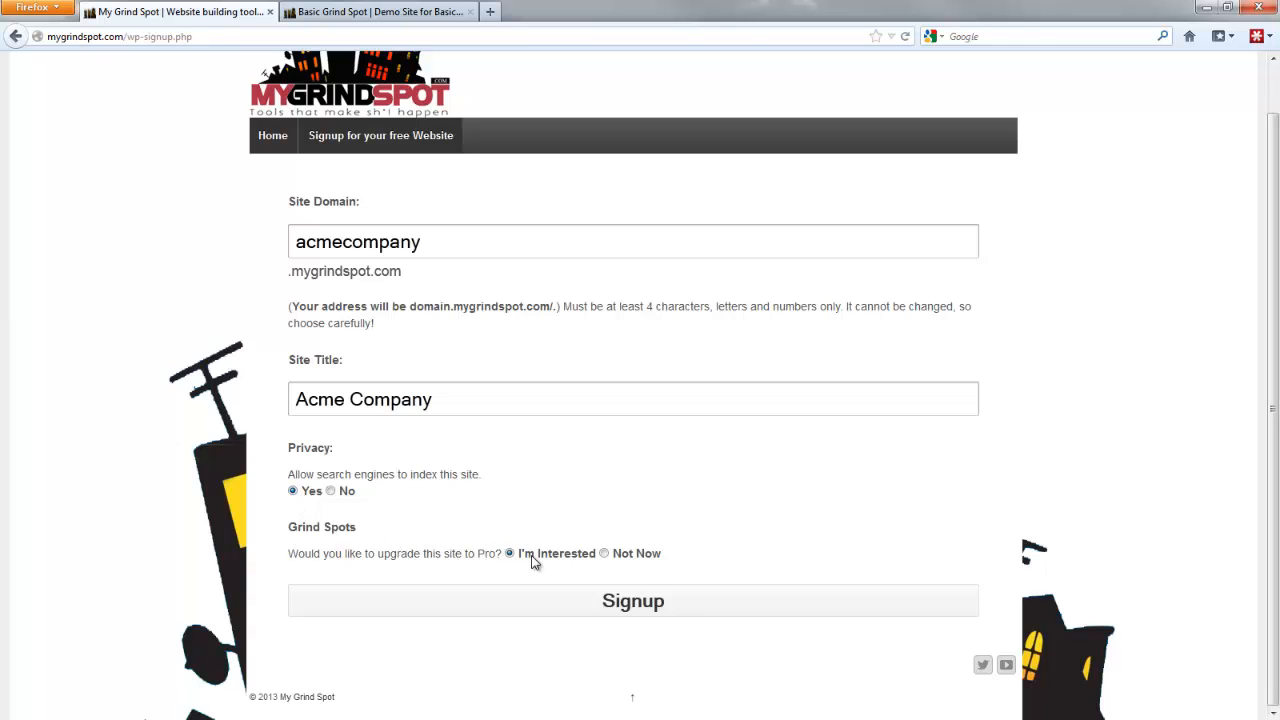
{"action": "left_click", "coordinate": [604, 556]}
{"action": "left_click", "coordinate": [660, 608]}
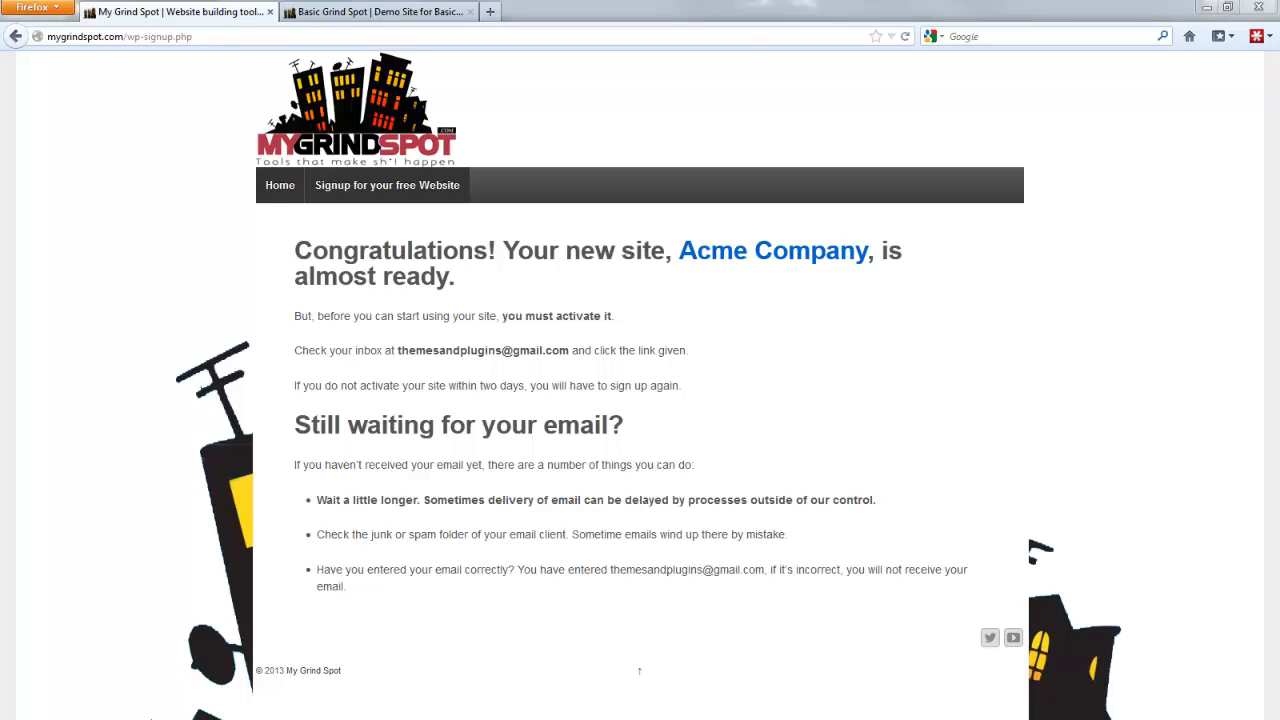
Switch to the Gmail inbox and activate the acmecompany site through the link in the activation e-mail.
{"action": "left_click_drag", "start_coordinate": [0, 44], "coordinate": [532, 45]}
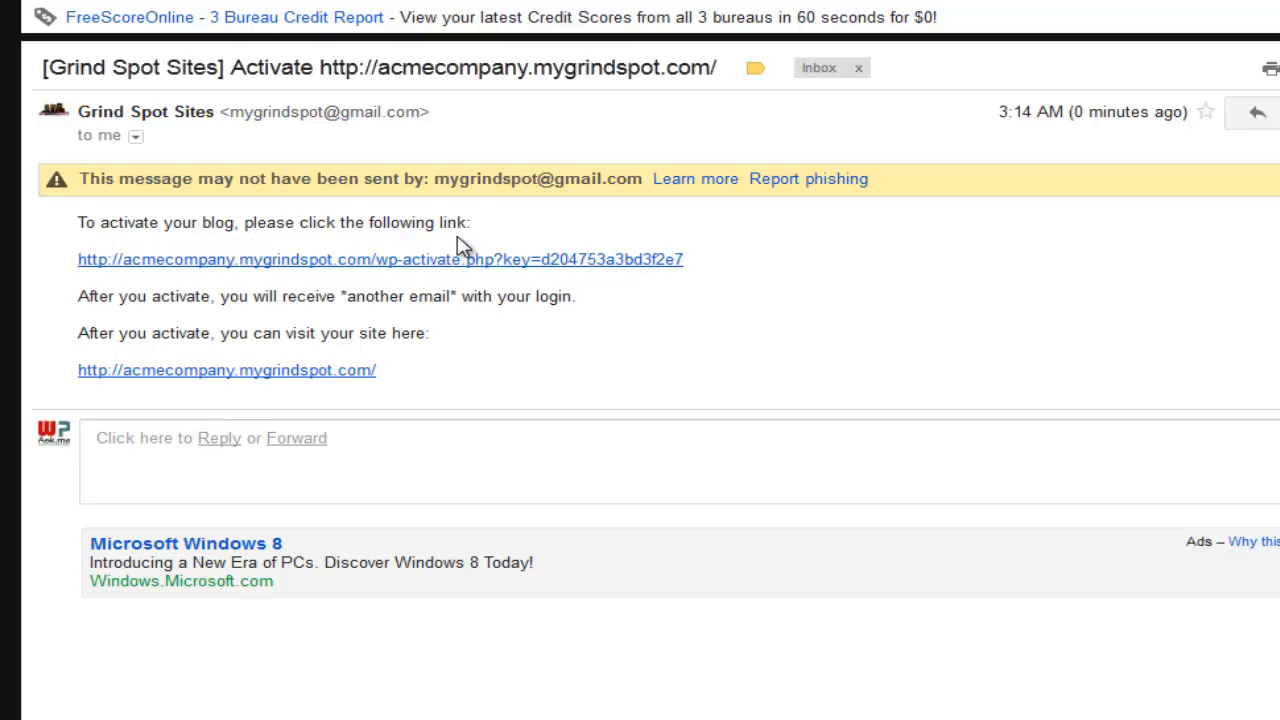
{"action": "left_click", "coordinate": [249, 262]}
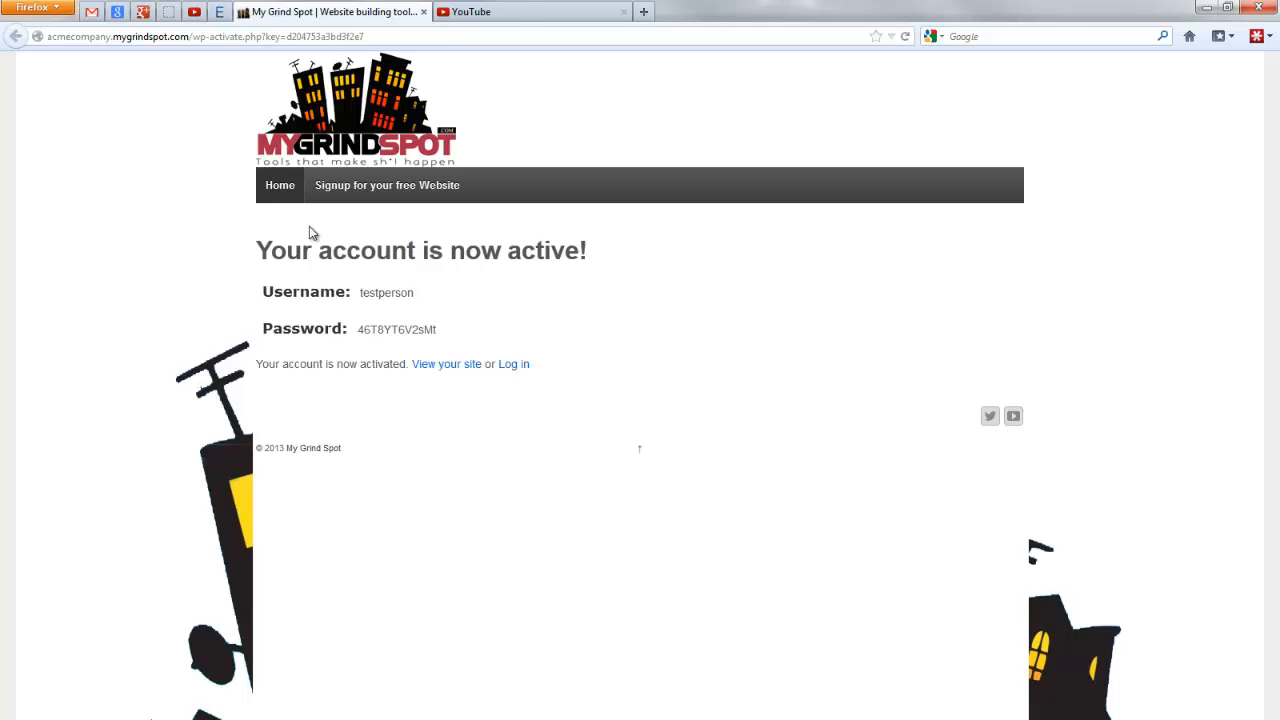
{"action": "left_click", "coordinate": [92, 14]}
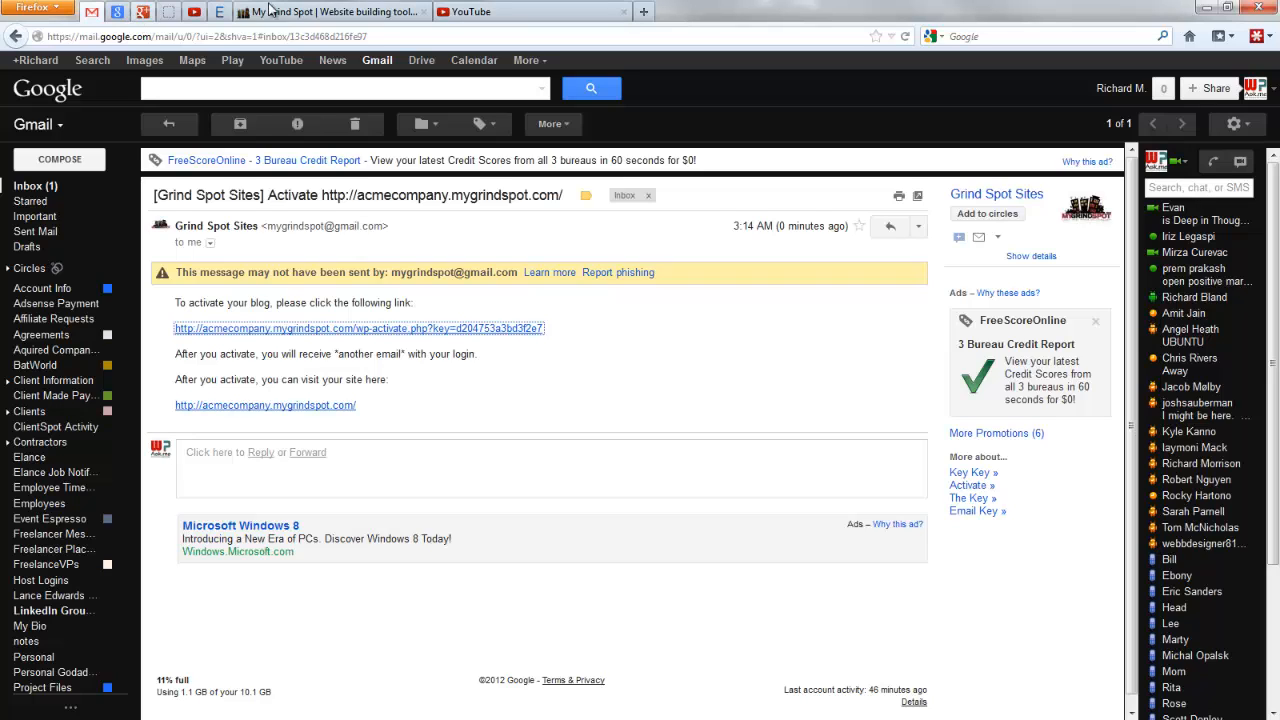
{"action": "left_click", "coordinate": [298, 14]}
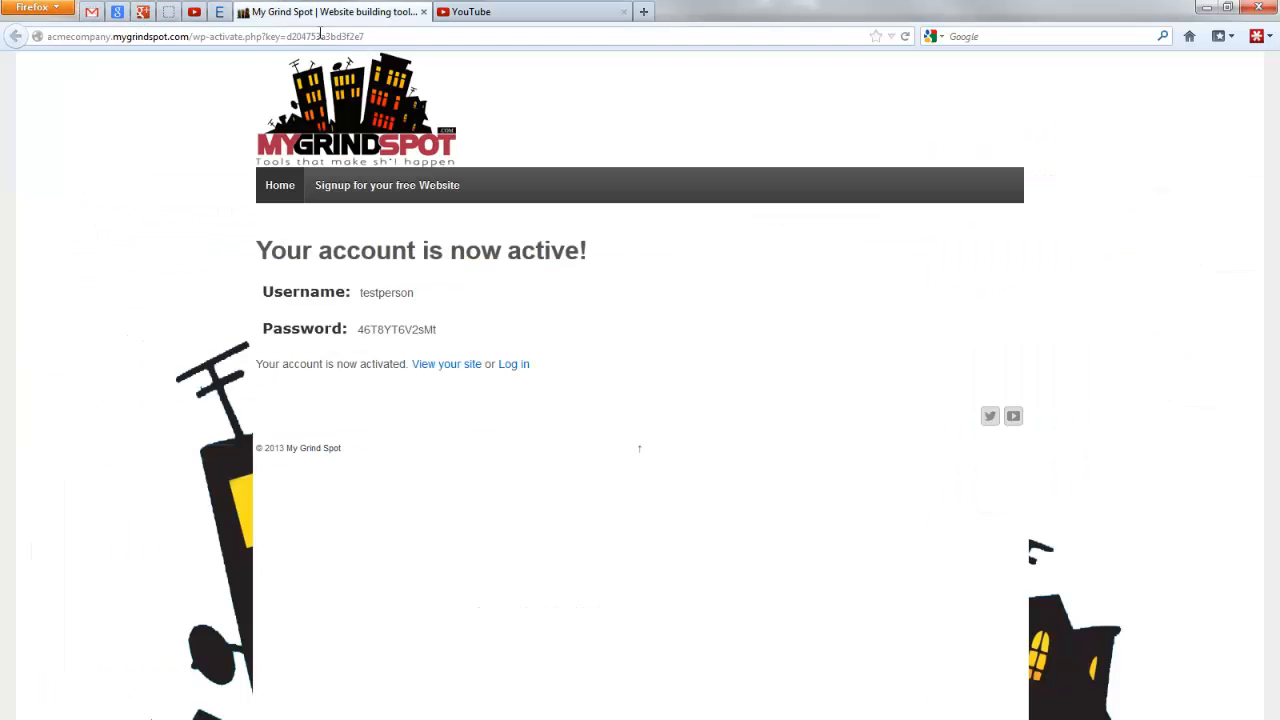
Open the site's login page from the wp-login.php link in the new-site e-mail.
{"action": "left_click_drag", "start_coordinate": [768, 13], "coordinate": [0, 102]}
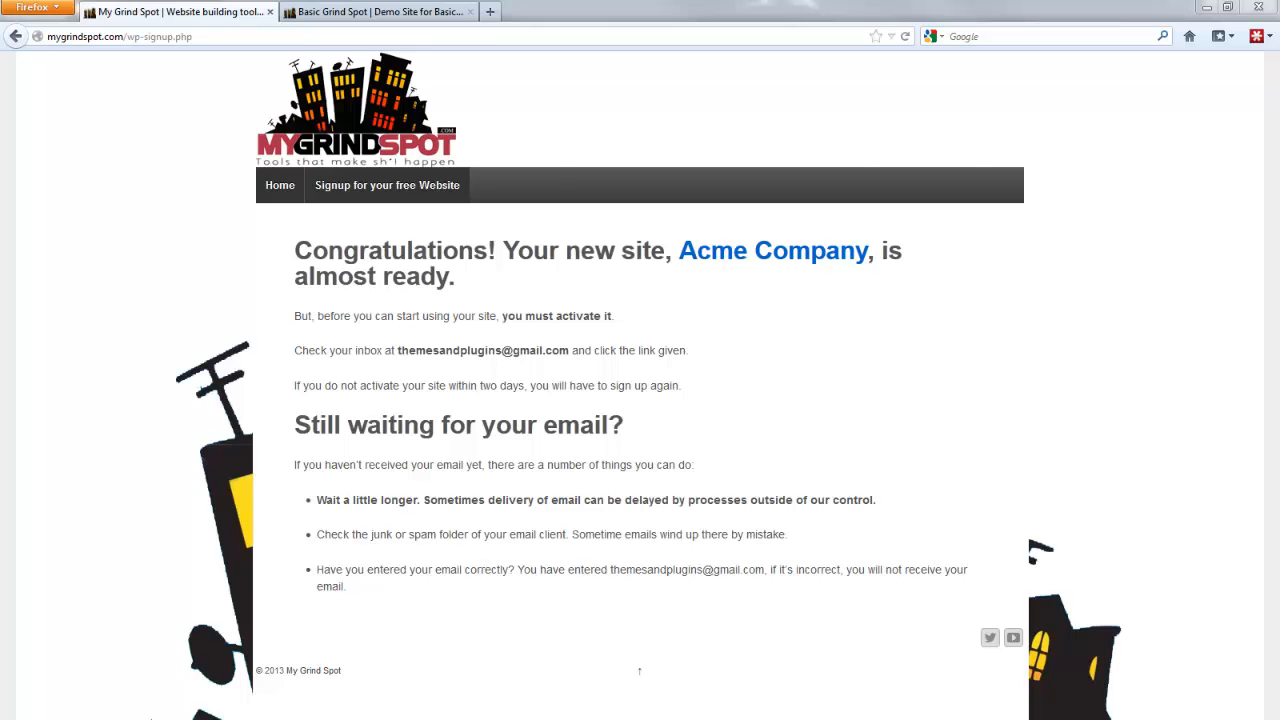
{"action": "left_click_drag", "start_coordinate": [0, 102], "coordinate": [780, 0]}
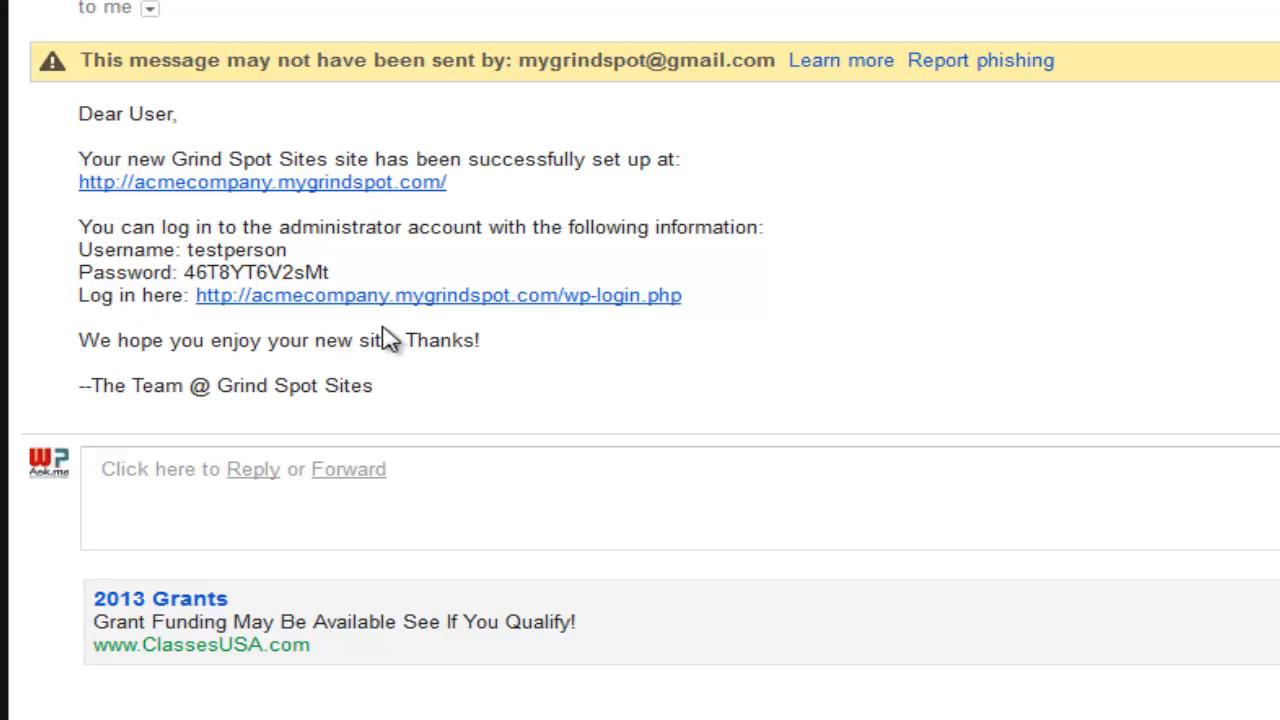
{"action": "left_click", "coordinate": [545, 310]}
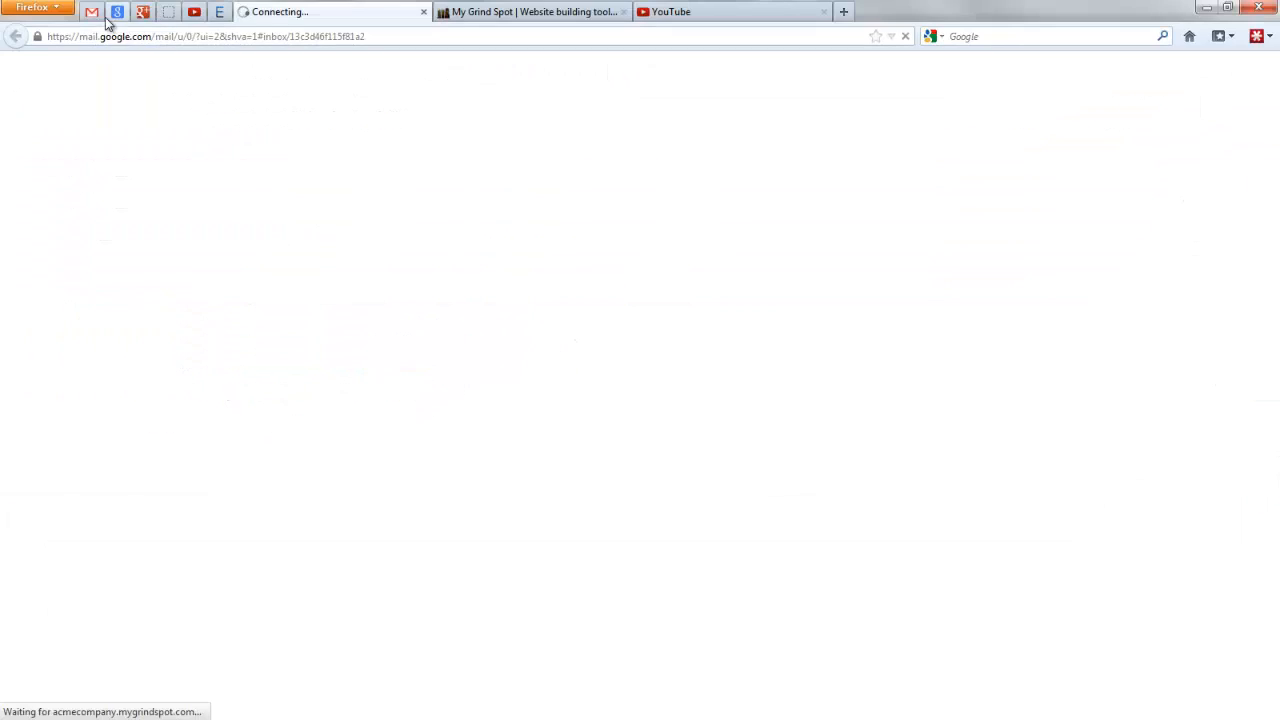
Copy the username testperson from the new-site e-mail and replace the prefilled username on the login page with it.
{"action": "left_click", "coordinate": [90, 13]}
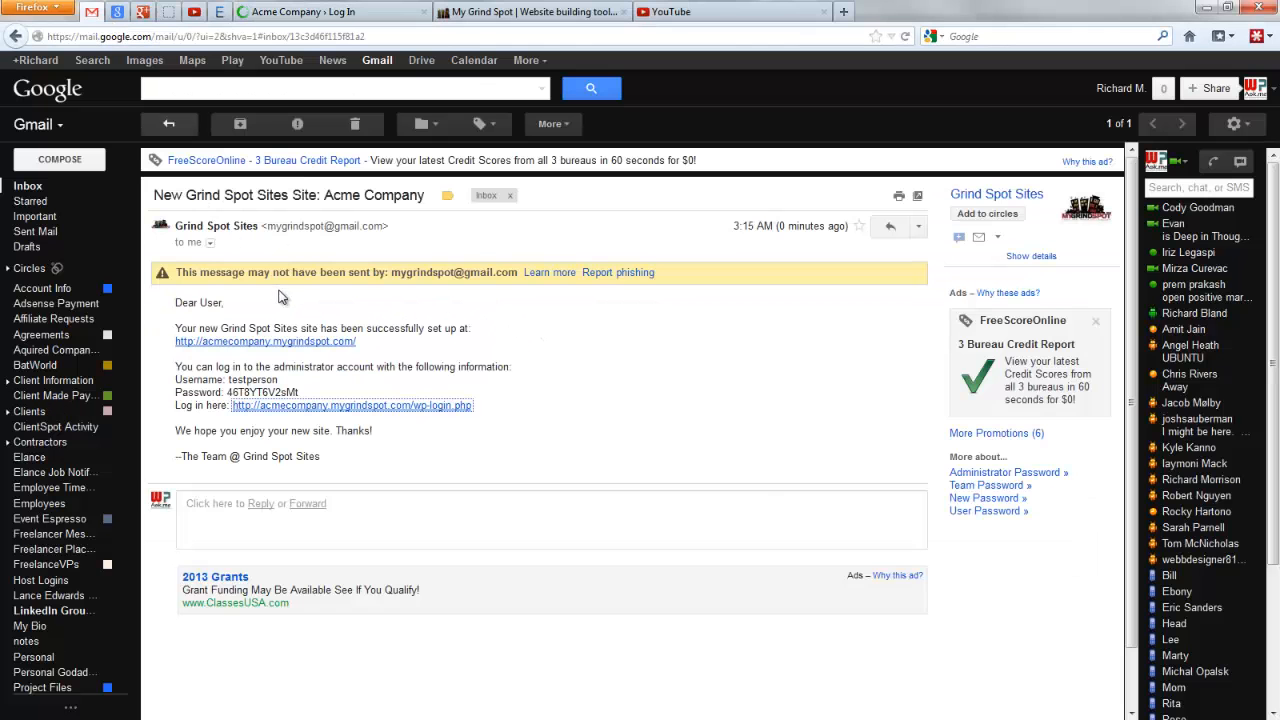
{"action": "double_click", "coordinate": [246, 381]}
{"action": "right_click", "coordinate": [248, 384]}
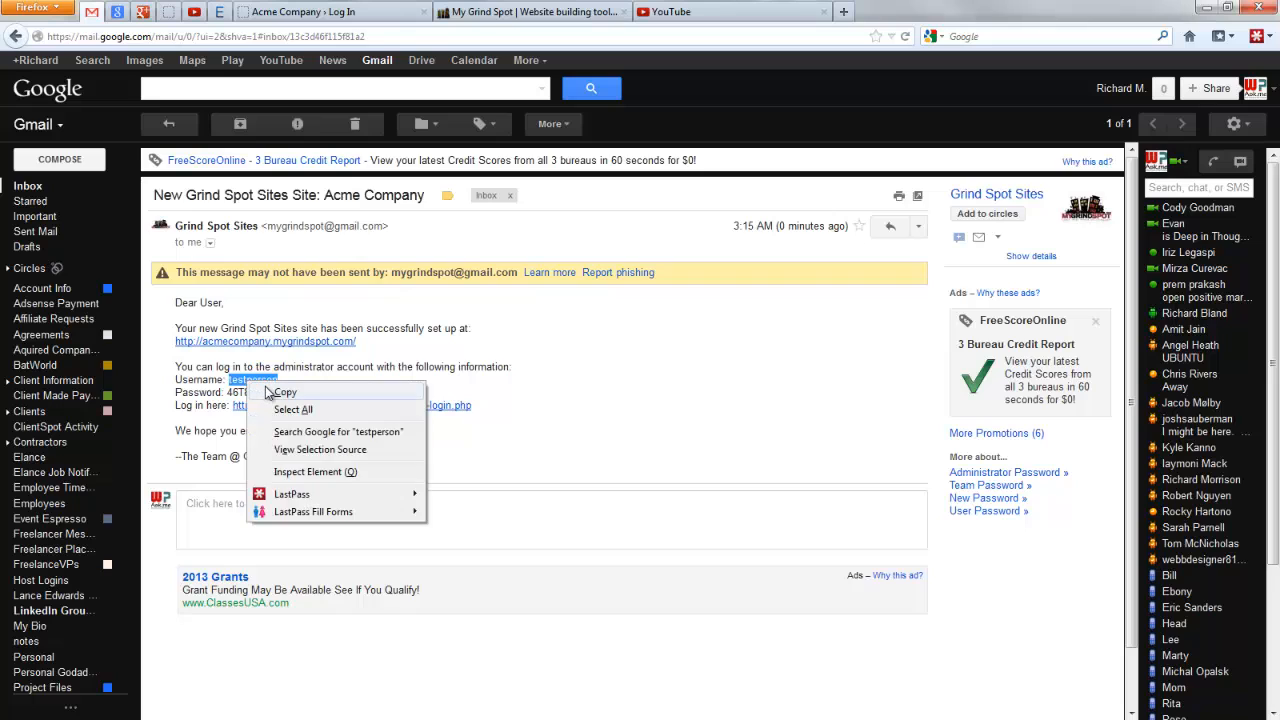
{"action": "left_click", "coordinate": [283, 392]}
{"action": "left_click", "coordinate": [291, 10]}
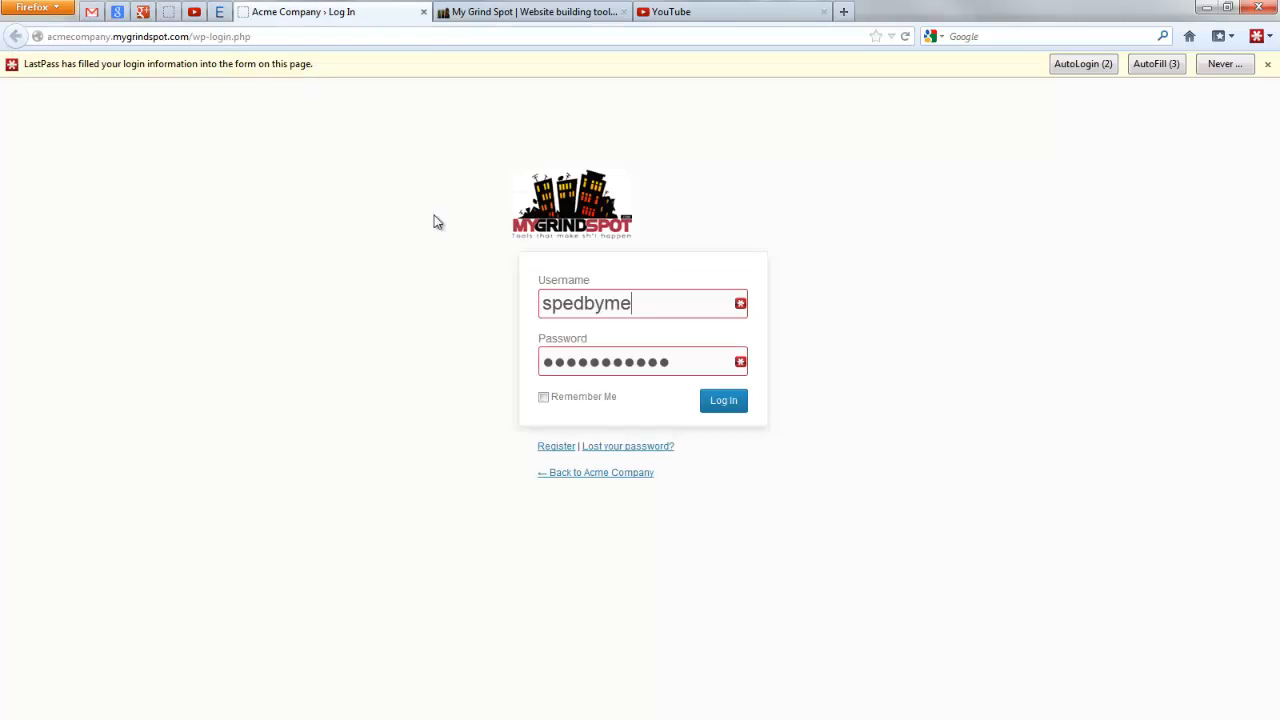
{"action": "double_click", "coordinate": [640, 302]}
{"action": "key", "text": "ctrl+v"}
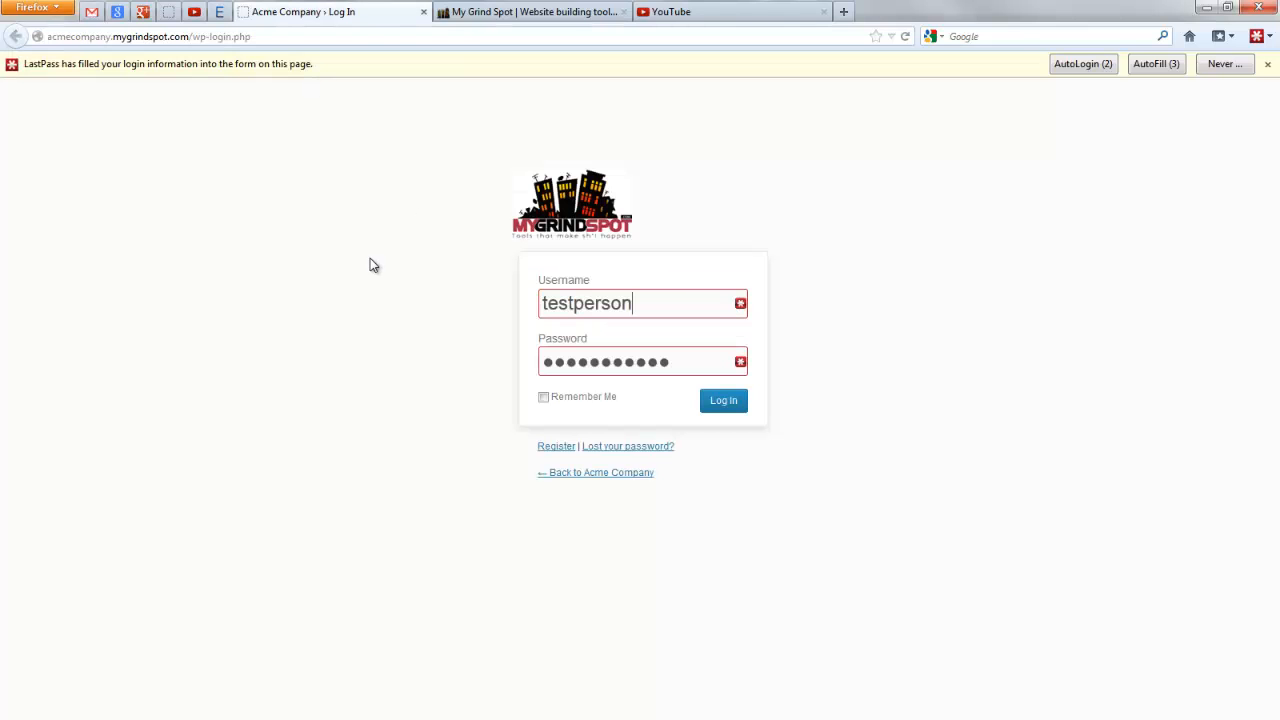
Copy the account password from the new-site e-mail, replace the prefilled password on the login page with it and log in.
{"action": "left_click", "coordinate": [91, 11]}
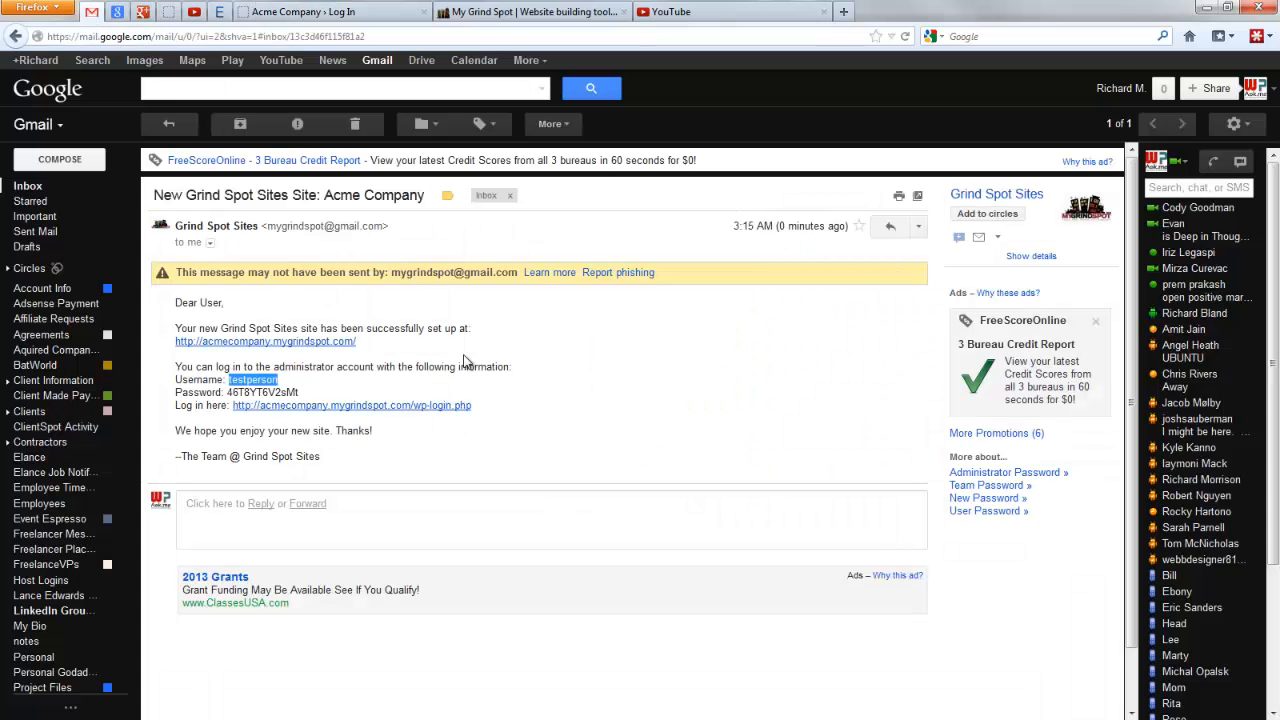
{"action": "left_click_drag", "start_coordinate": [302, 395], "coordinate": [233, 395]}
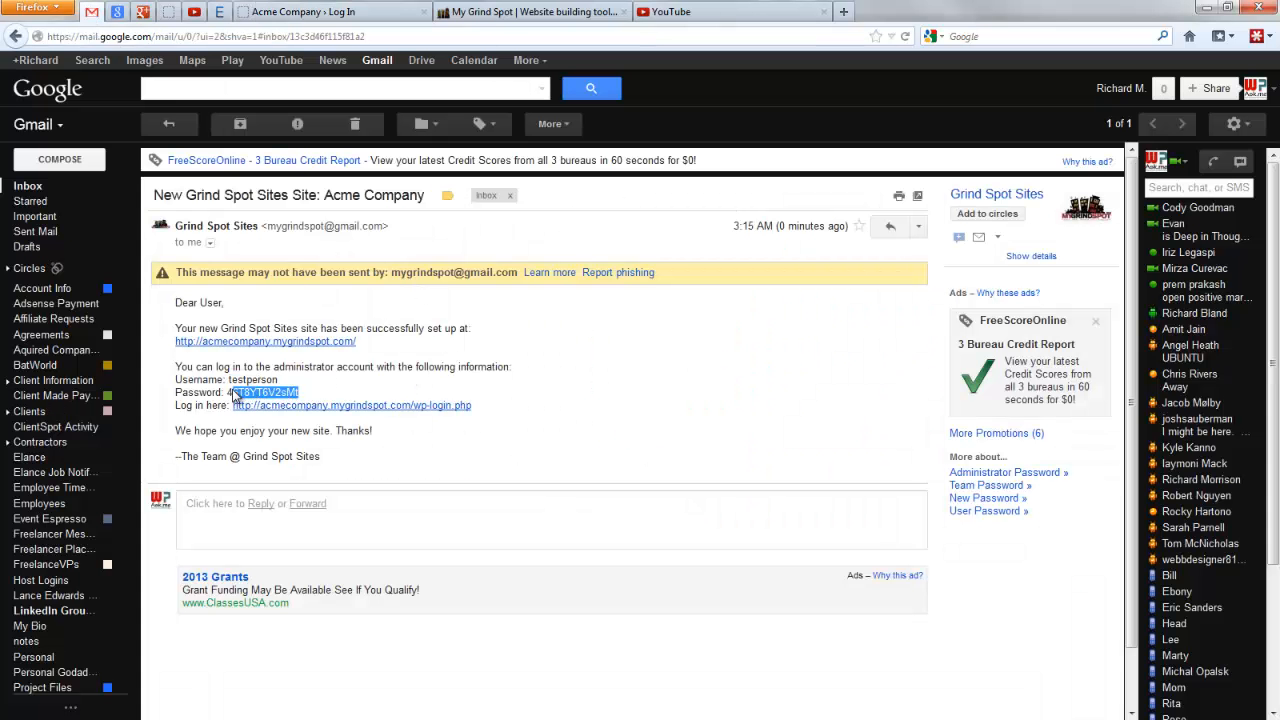
{"action": "right_click", "coordinate": [230, 395]}
{"action": "left_click", "coordinate": [268, 403]}
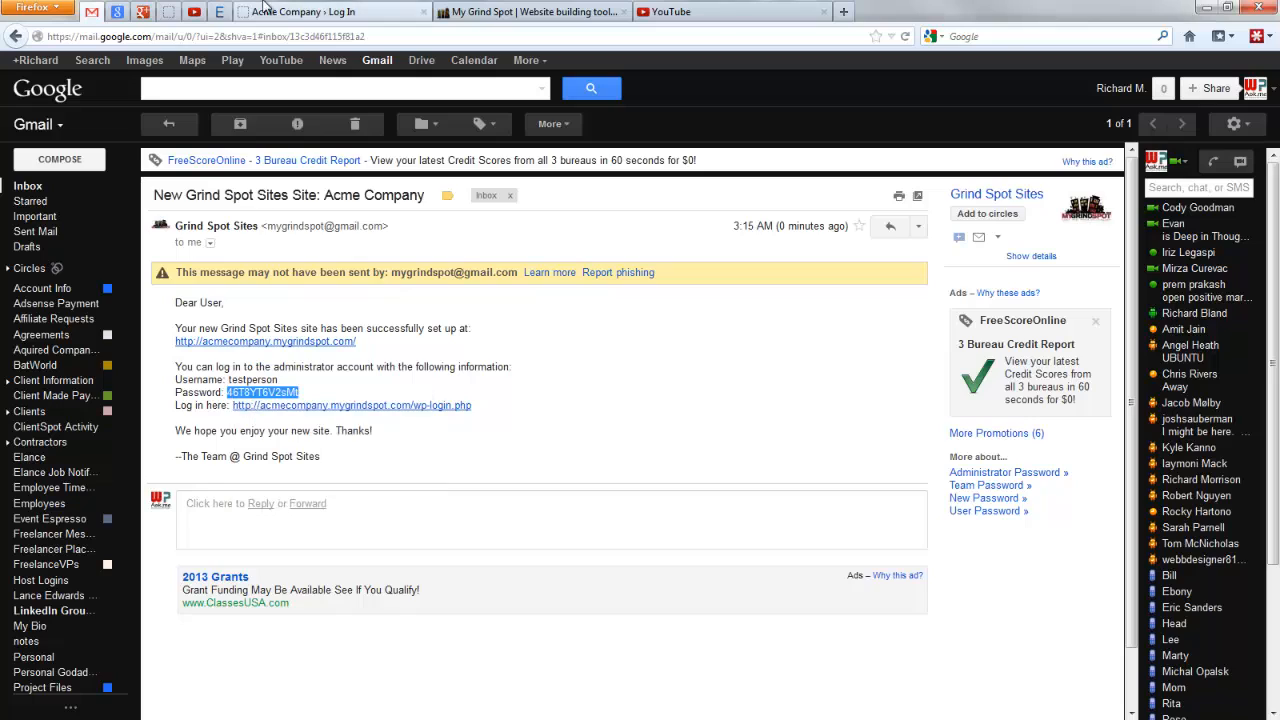
{"action": "left_click", "coordinate": [300, 11]}
{"action": "left_click_drag", "start_coordinate": [677, 366], "coordinate": [434, 346]}
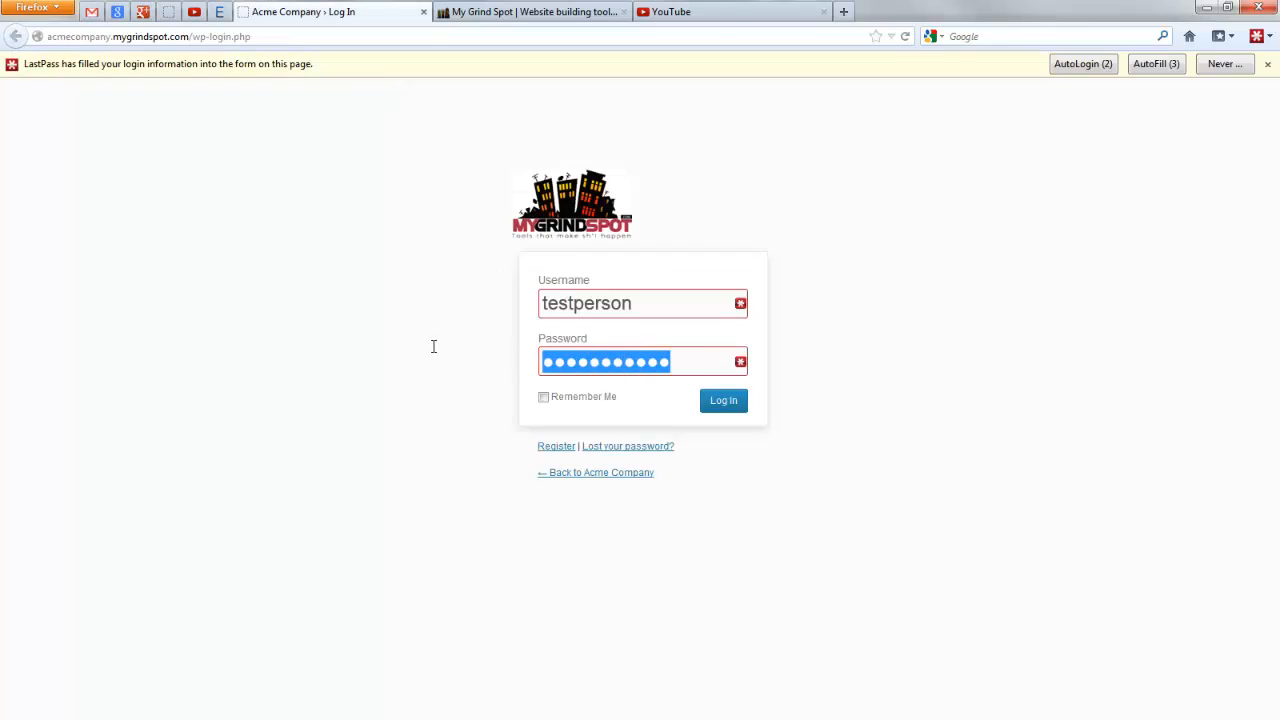
{"action": "key", "text": "ctrl+v"}
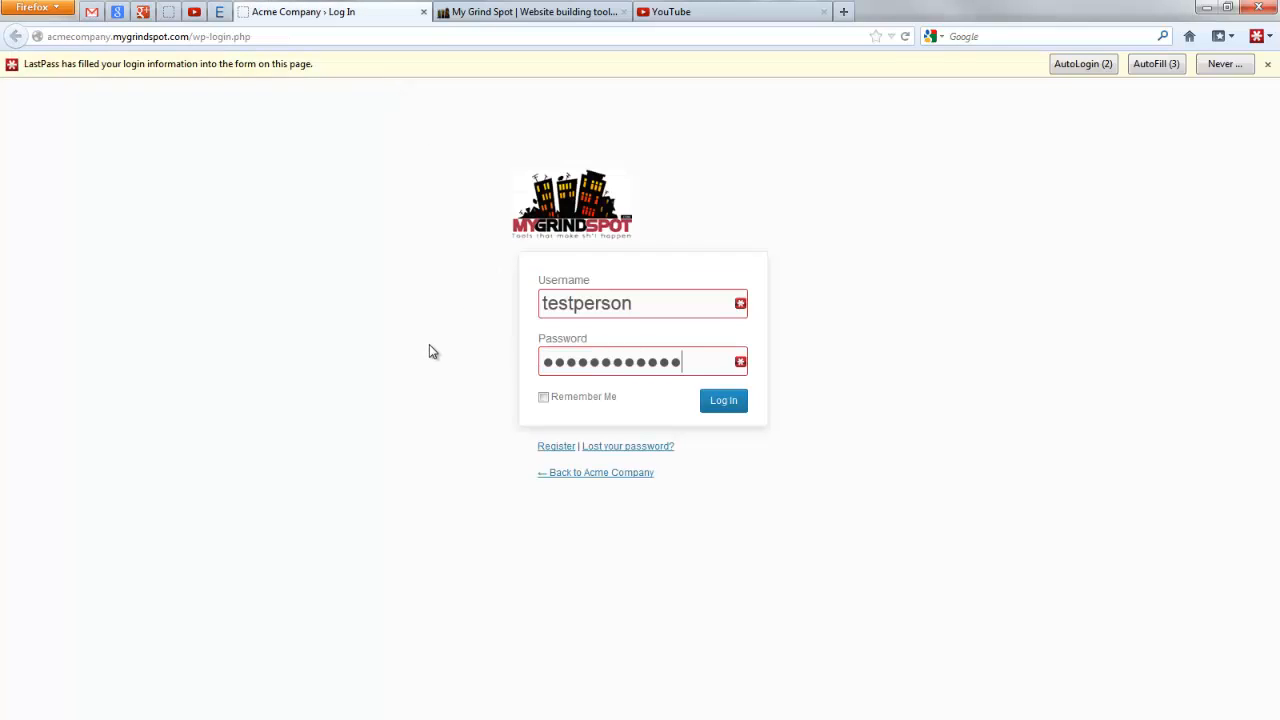
{"action": "left_click", "coordinate": [716, 408]}
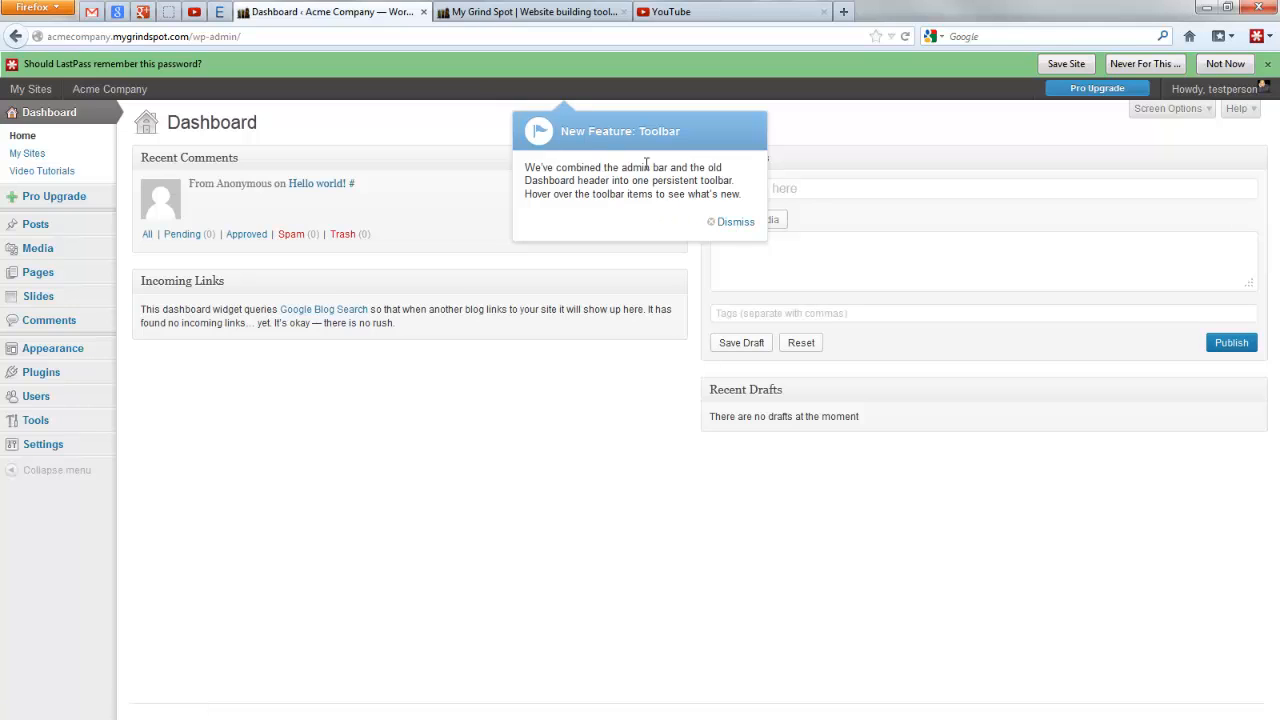
Dismiss the new Toolbar feature notice and the LastPass save-password prompts, and open the dashboard's Video Tutorials page.
{"action": "left_click", "coordinate": [731, 222]}
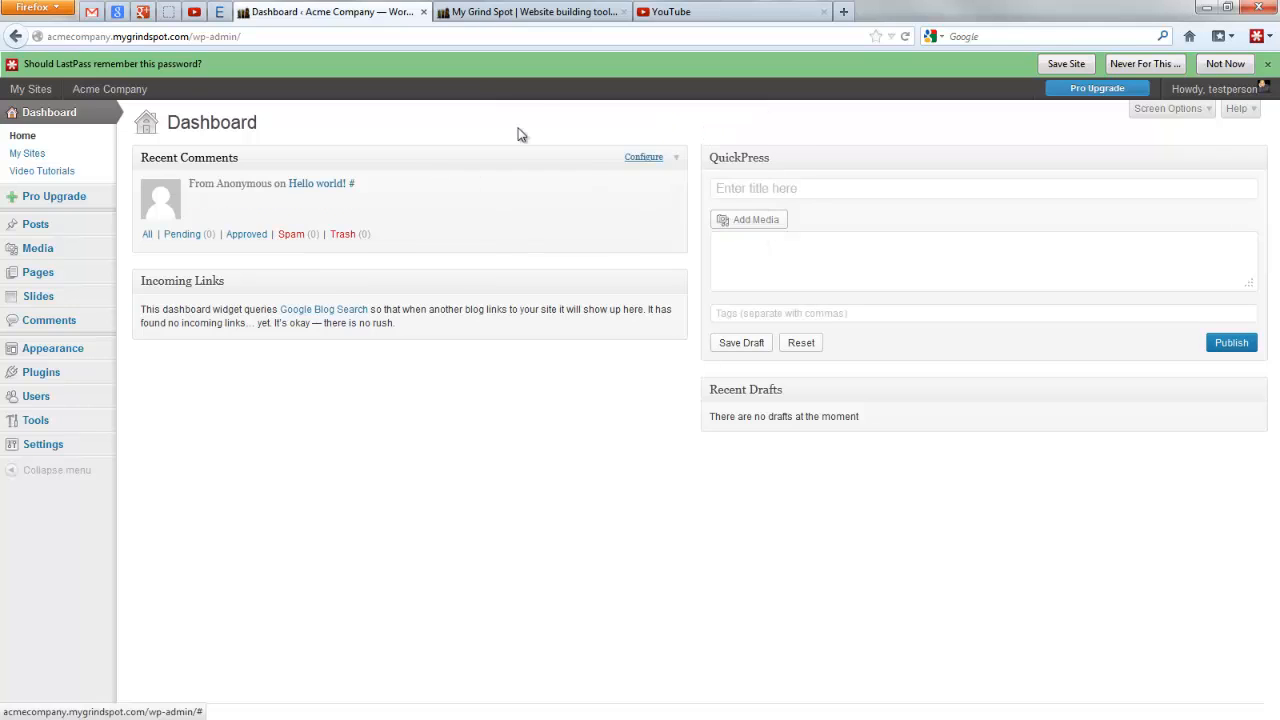
{"action": "left_click", "coordinate": [1267, 64]}
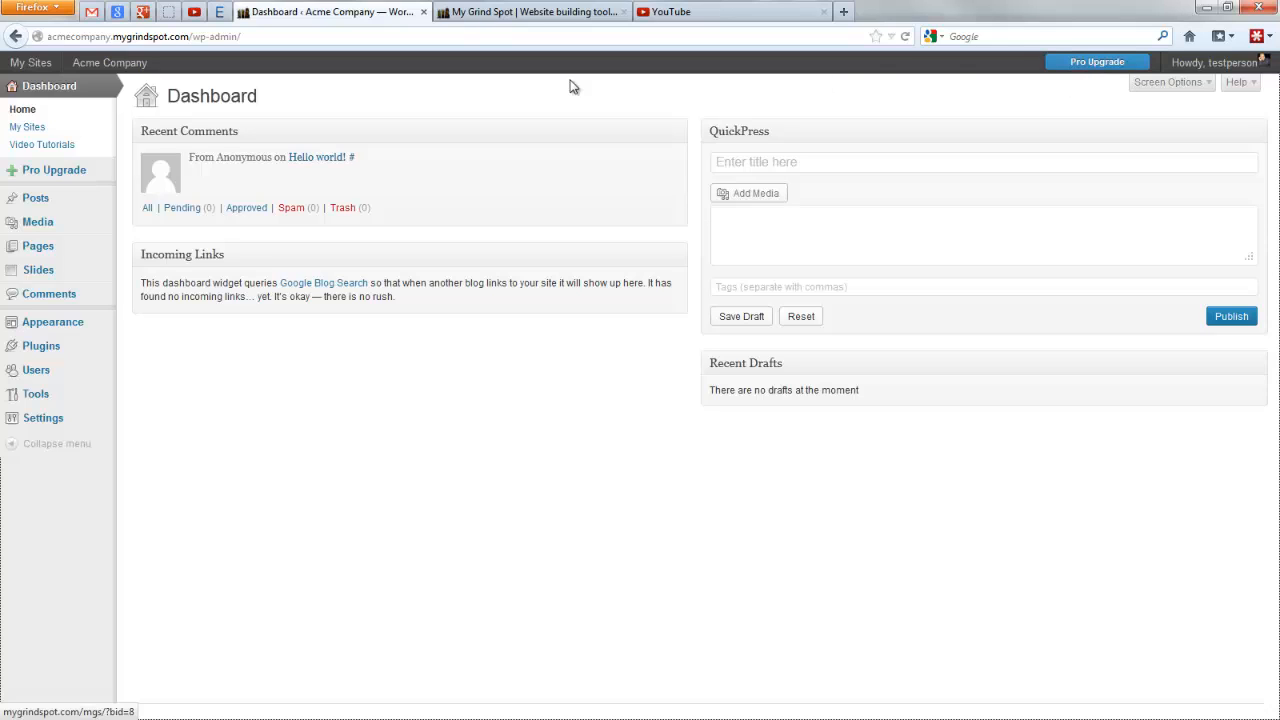
{"action": "left_click", "coordinate": [46, 152]}
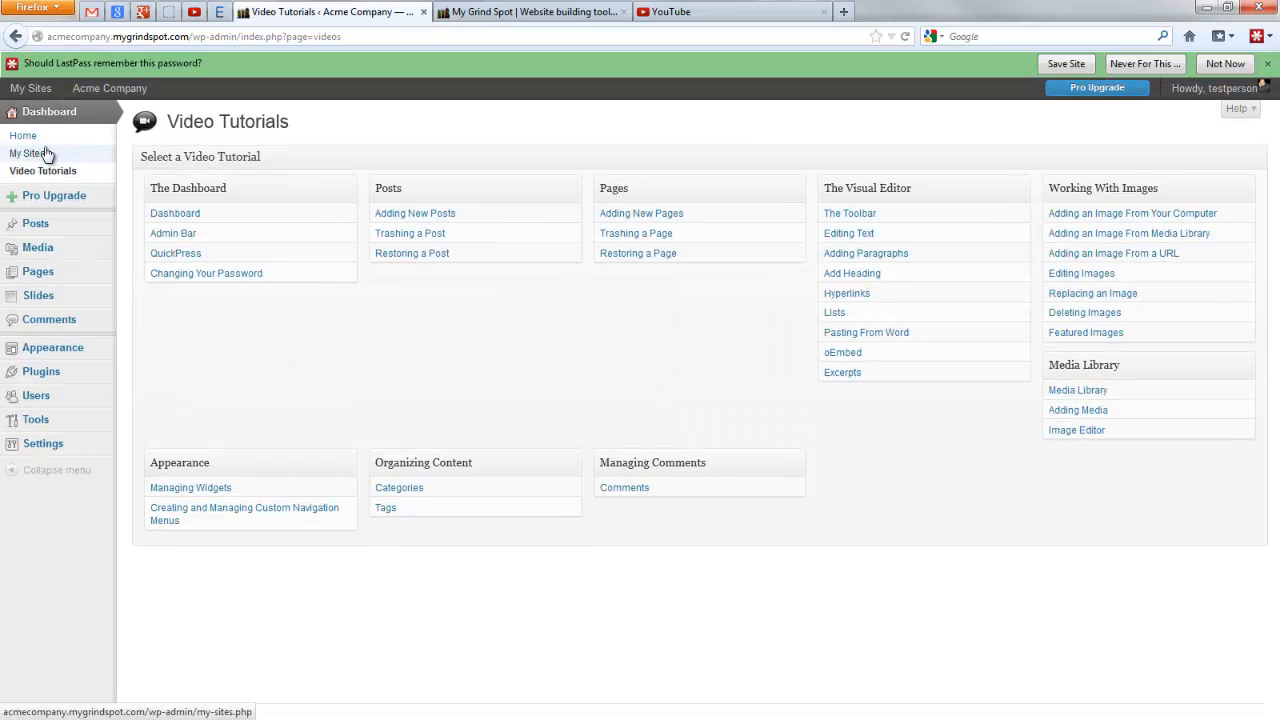
{"action": "left_click", "coordinate": [1268, 64]}
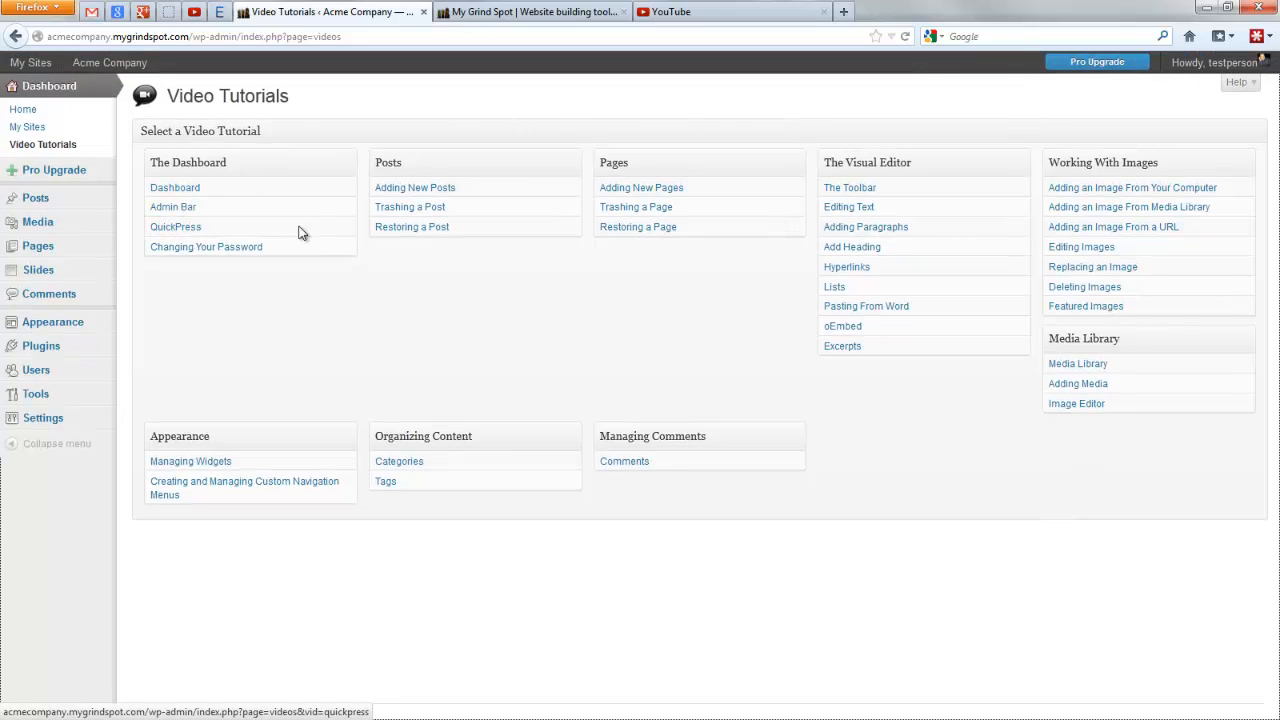
Play the Adding New Posts video tutorial, view it briefly in full screen and pause it.
{"action": "left_click", "coordinate": [395, 195]}
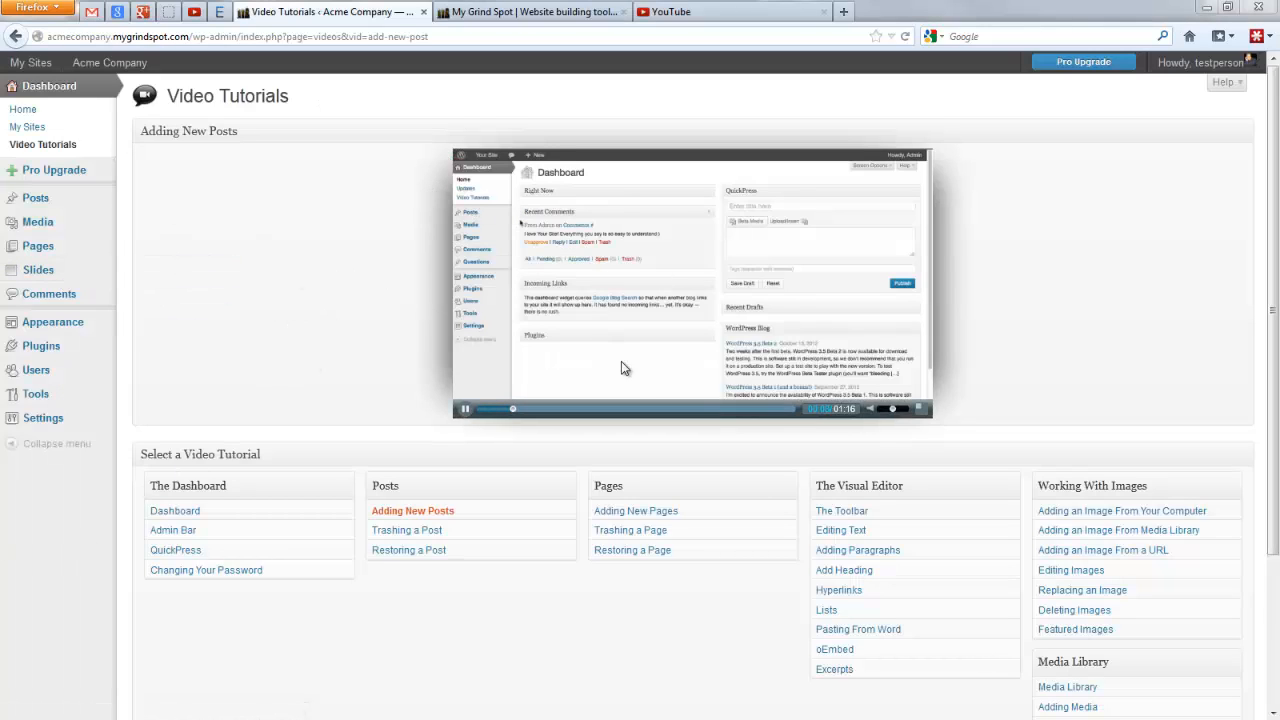
{"action": "left_click", "coordinate": [921, 409]}
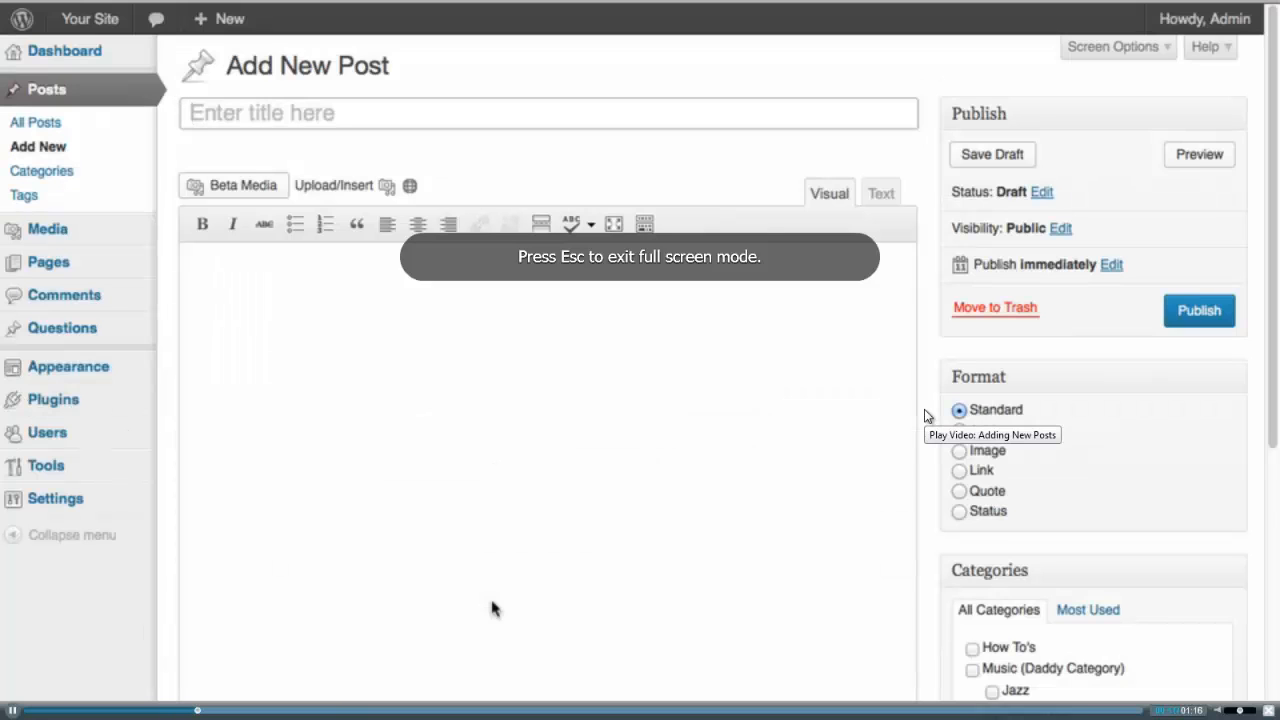
{"action": "key", "text": "Escape"}
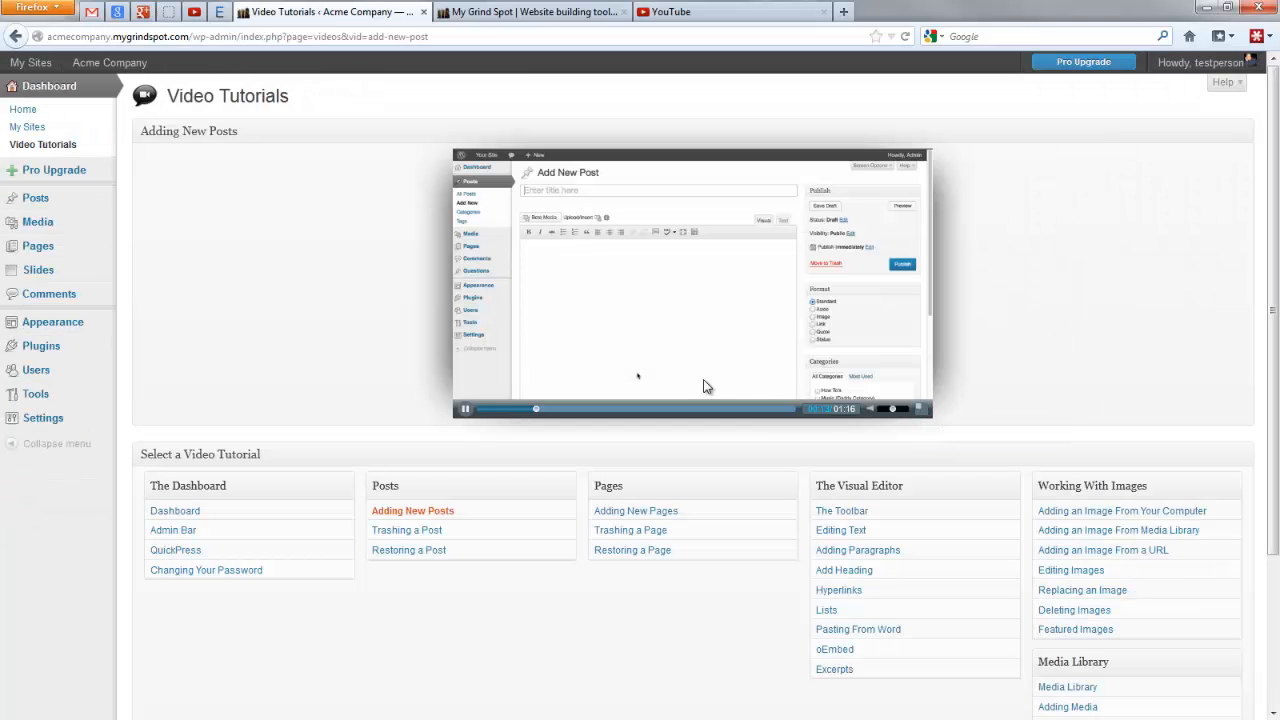
{"action": "left_click", "coordinate": [464, 411]}
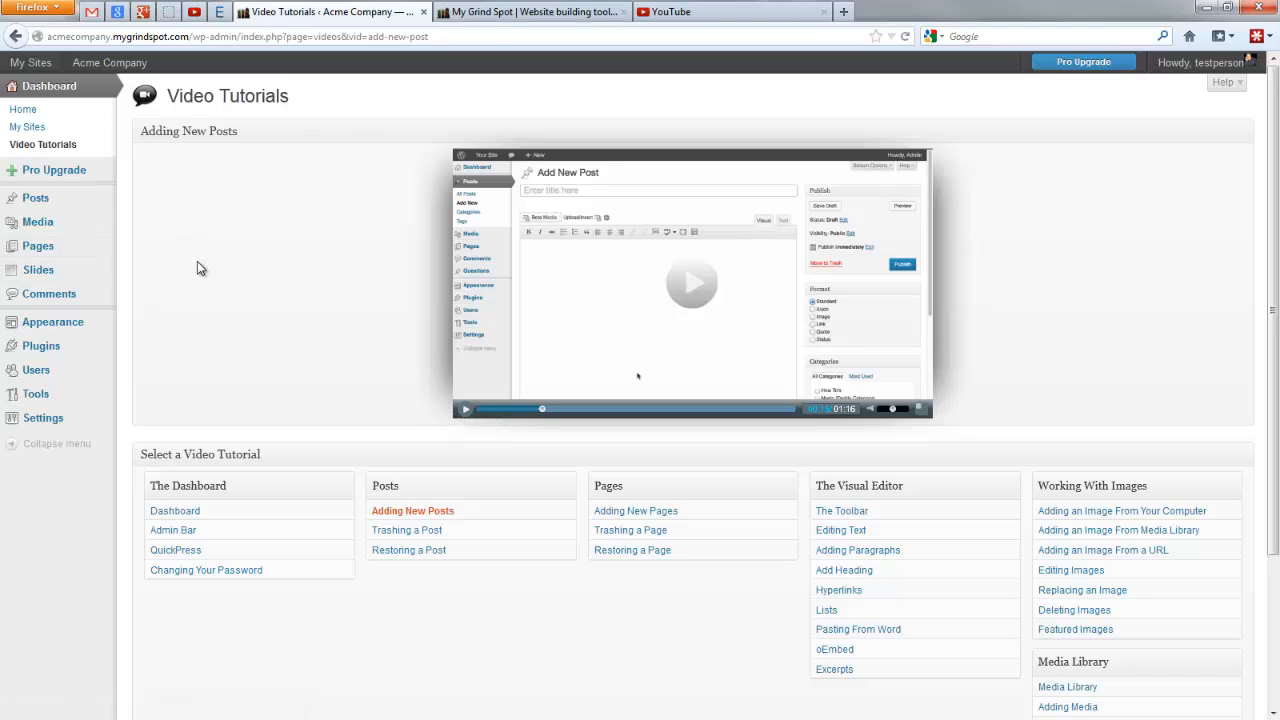
Open the list of all posts, and visit the live Acme Company site to look over its home page.
{"action": "mouse_move", "coordinate": [100, 200]}
{"action": "left_click", "coordinate": [142, 200]}
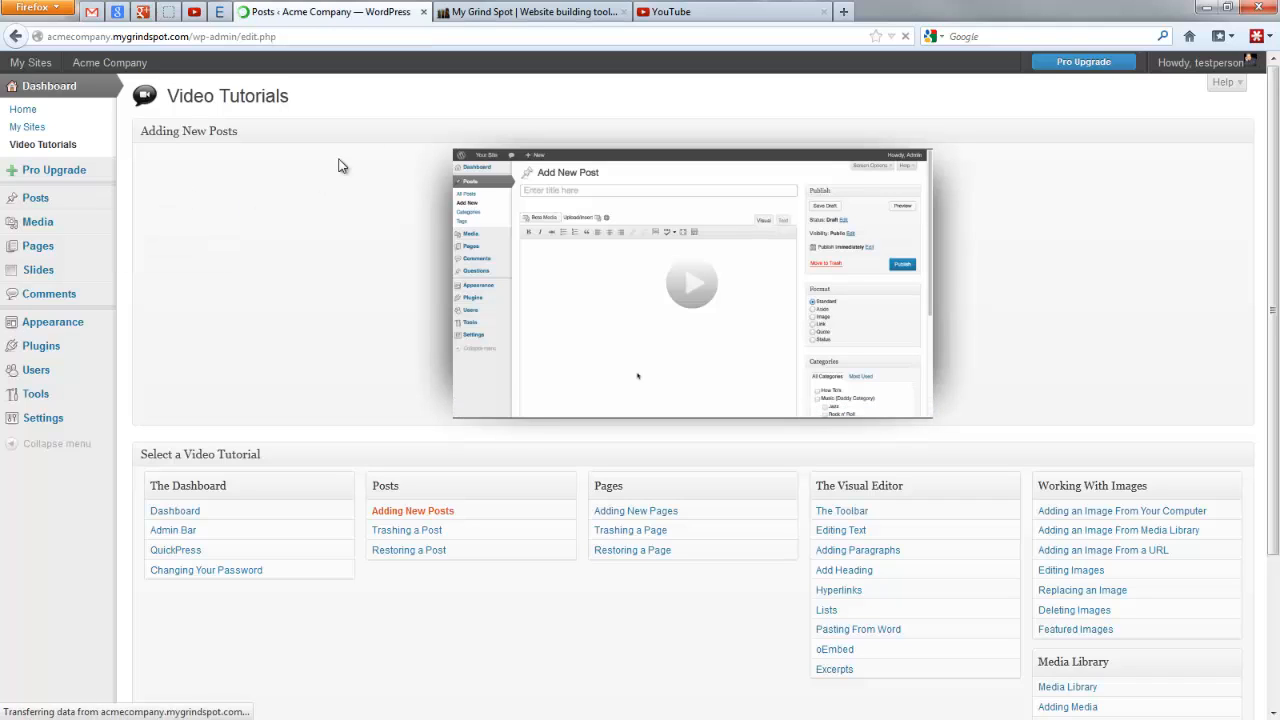
{"action": "mouse_move", "coordinate": [126, 80]}
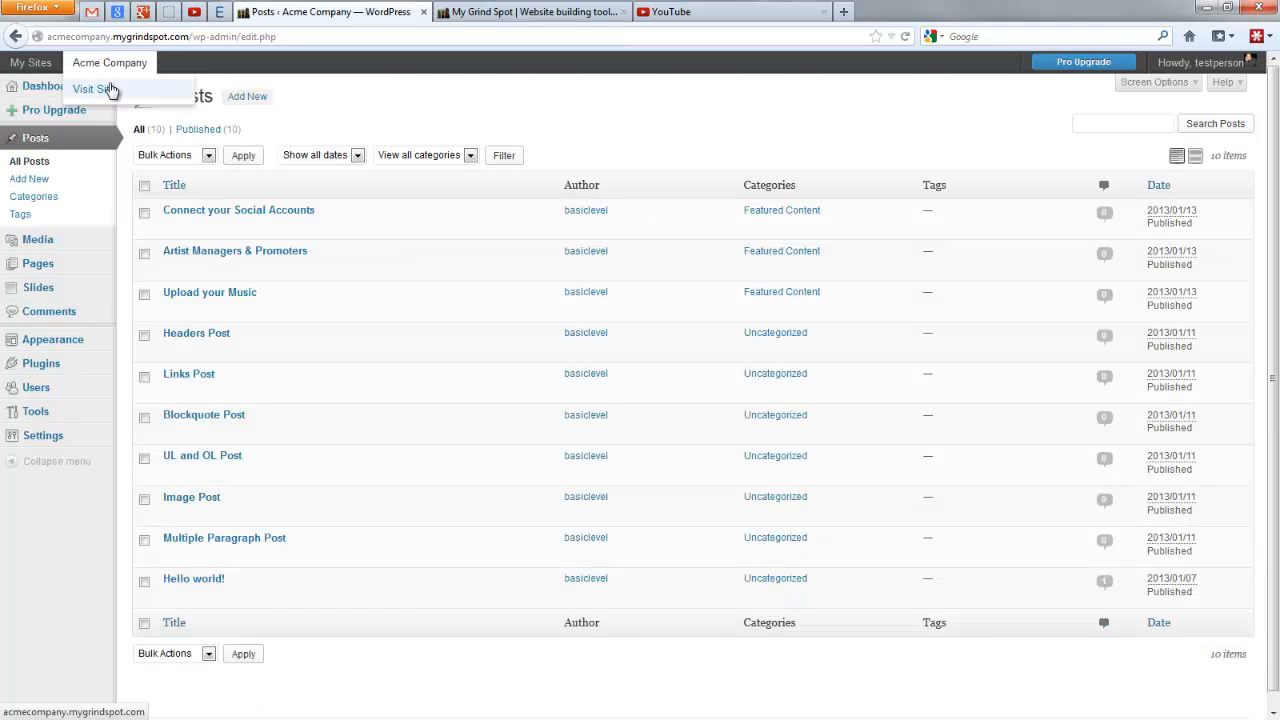
{"action": "left_click", "coordinate": [111, 91]}
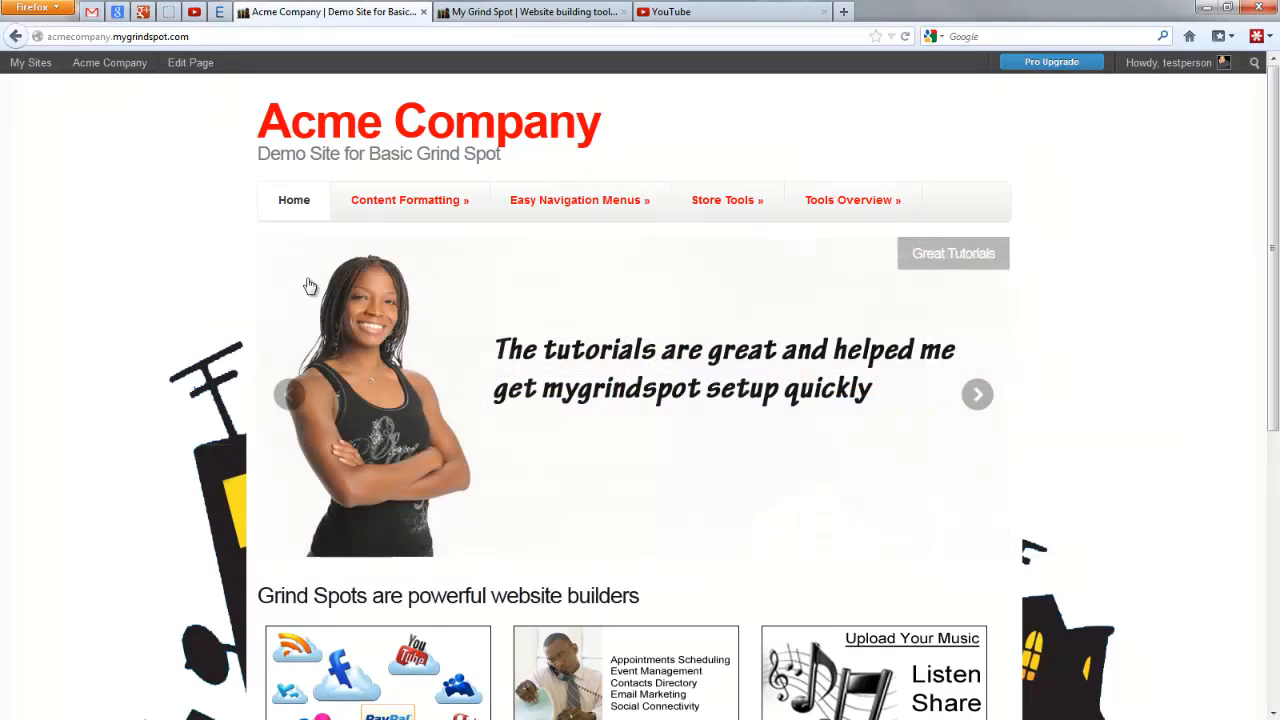
{"action": "scroll", "coordinate": [1045, 361], "scroll_direction": "down", "scroll_amount": 3}
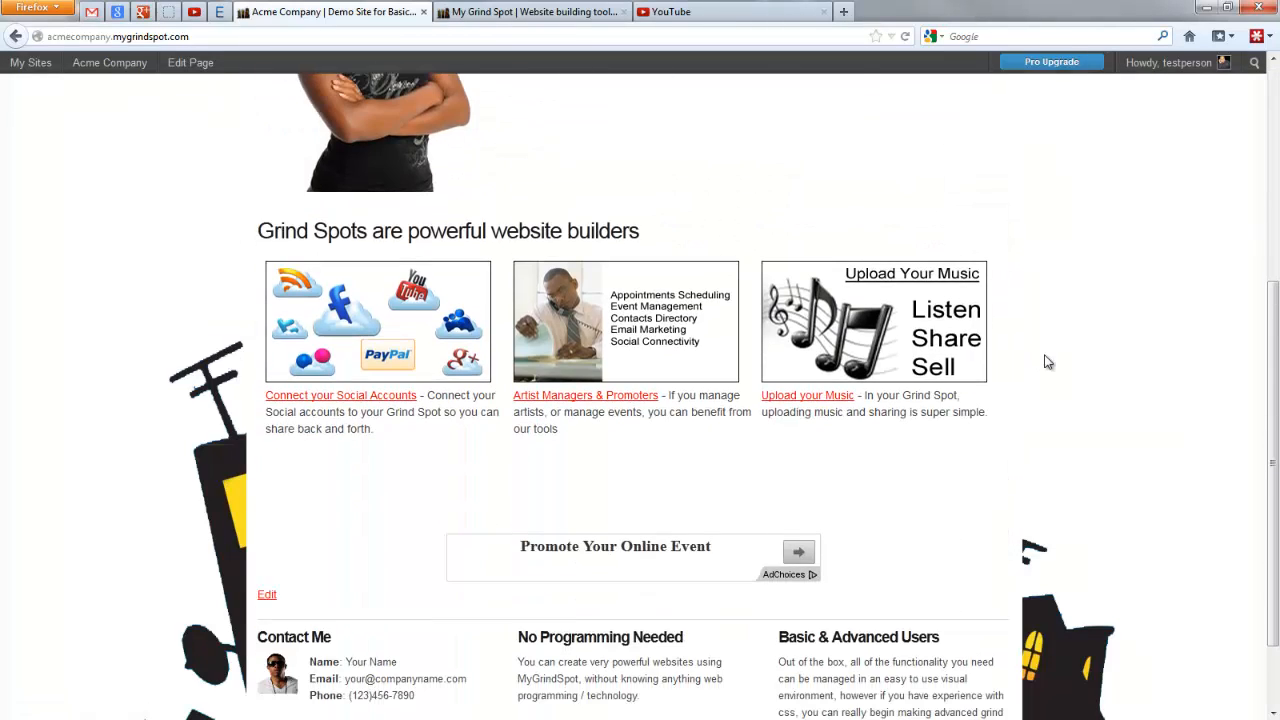
{"action": "scroll", "coordinate": [1045, 361], "scroll_direction": "up", "scroll_amount": 3}
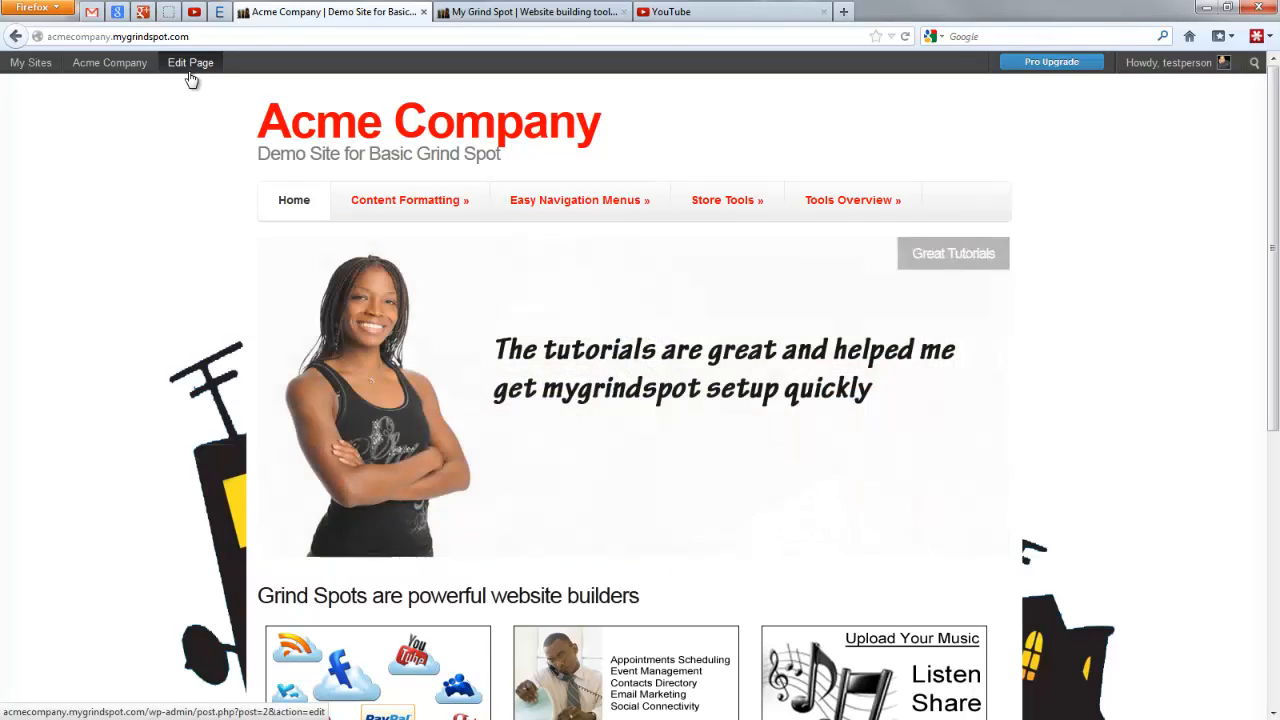
{"action": "scroll", "coordinate": [635, 363], "scroll_direction": "down", "scroll_amount": 5}
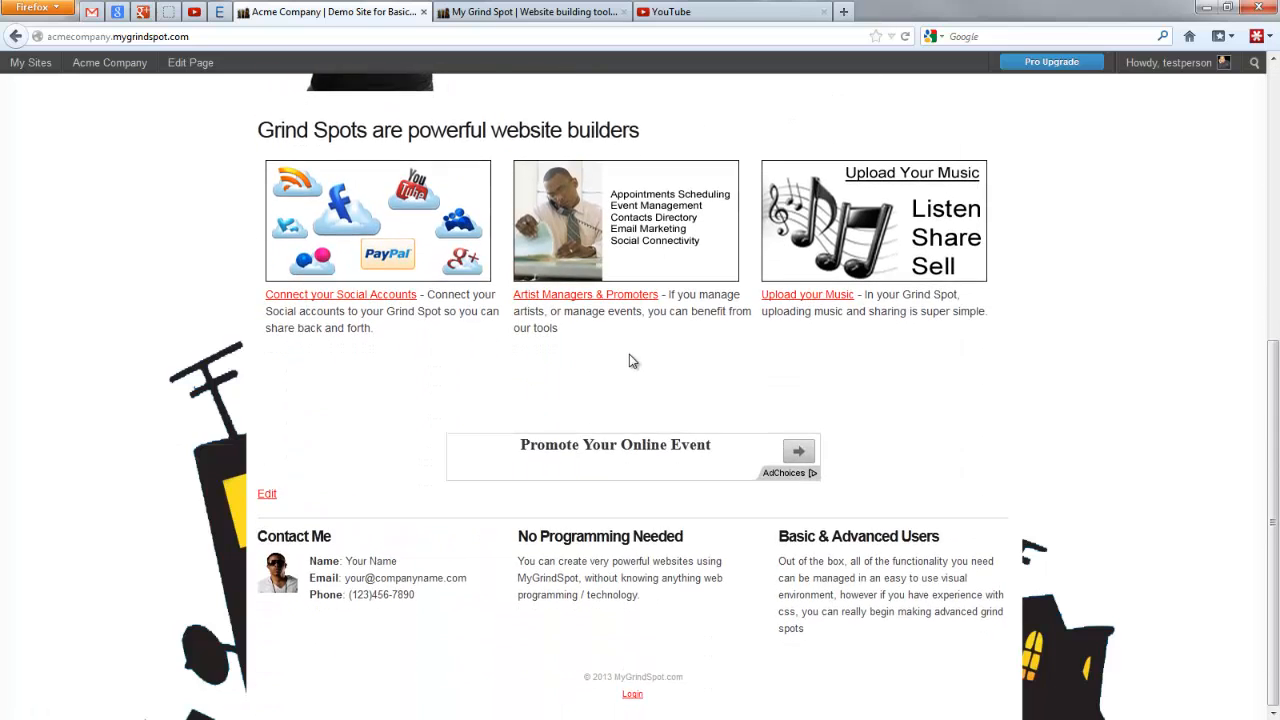
{"action": "scroll", "coordinate": [629, 354], "scroll_direction": "up", "scroll_amount": 5}
Open the site's Home page for editing and dismiss the New Media Manager notice.
{"action": "left_click", "coordinate": [200, 74]}
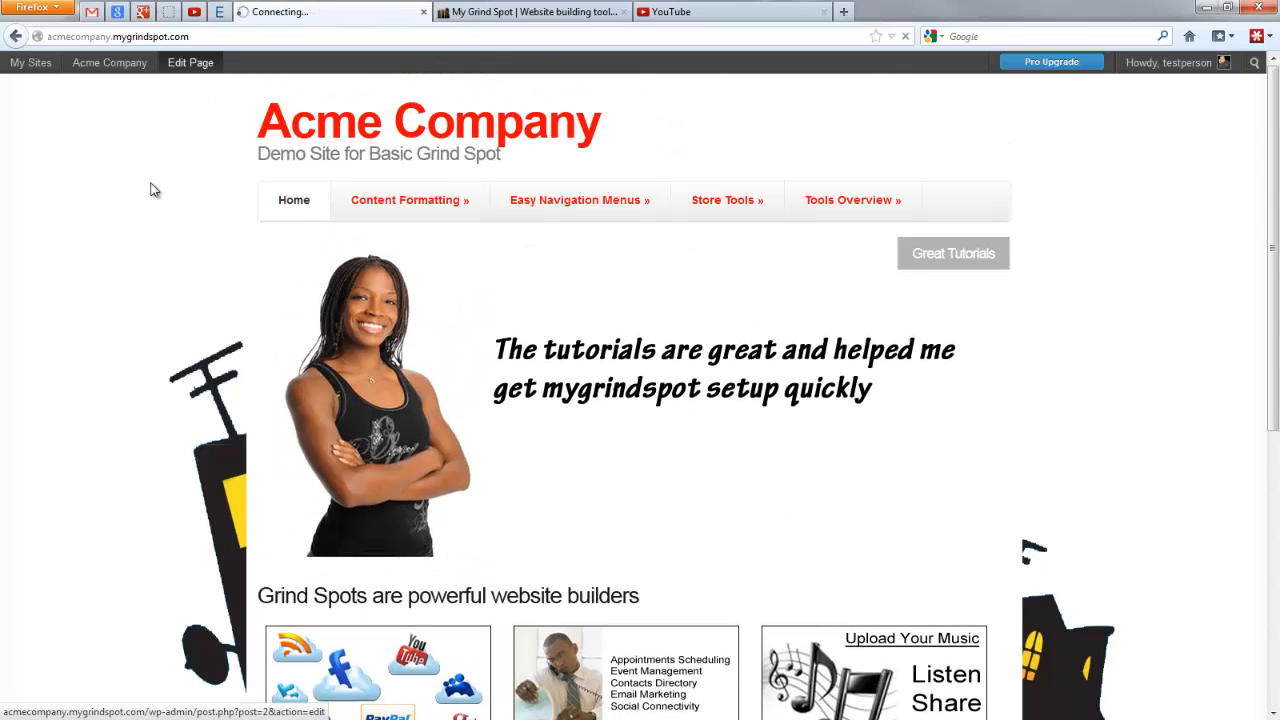
{"action": "mouse_move", "coordinate": [378, 211]}
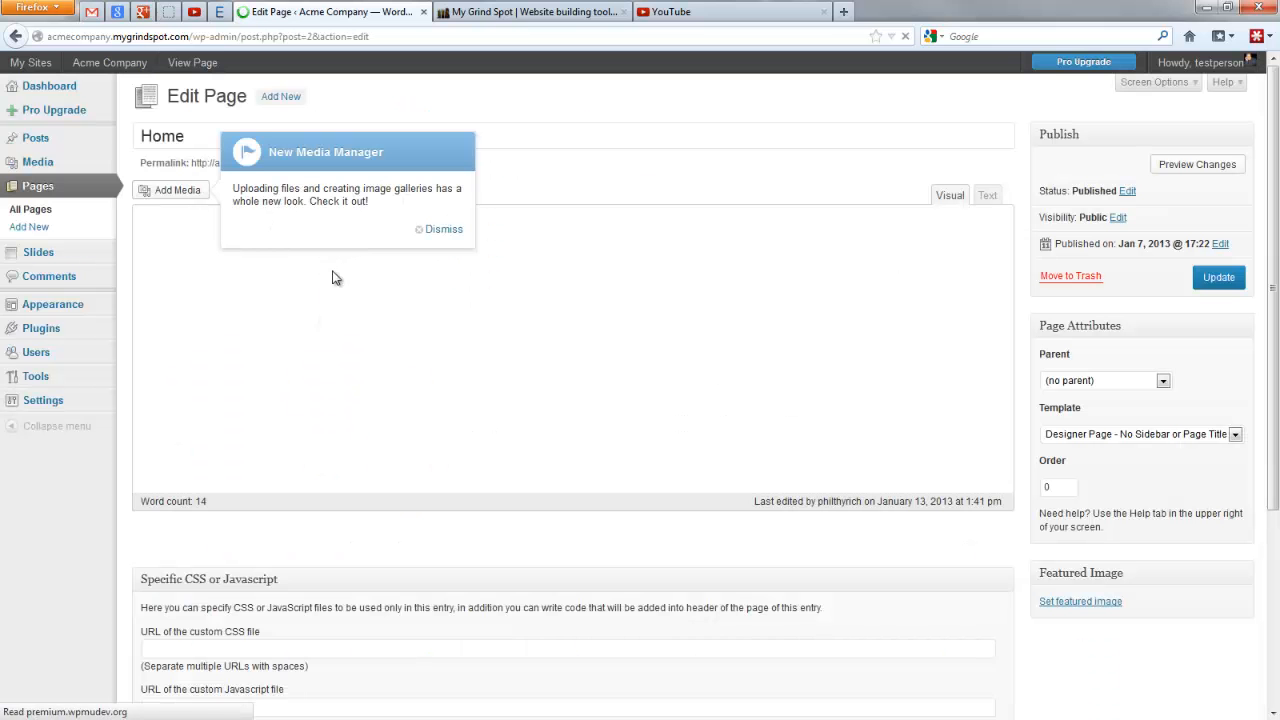
{"action": "left_click", "coordinate": [443, 233]}
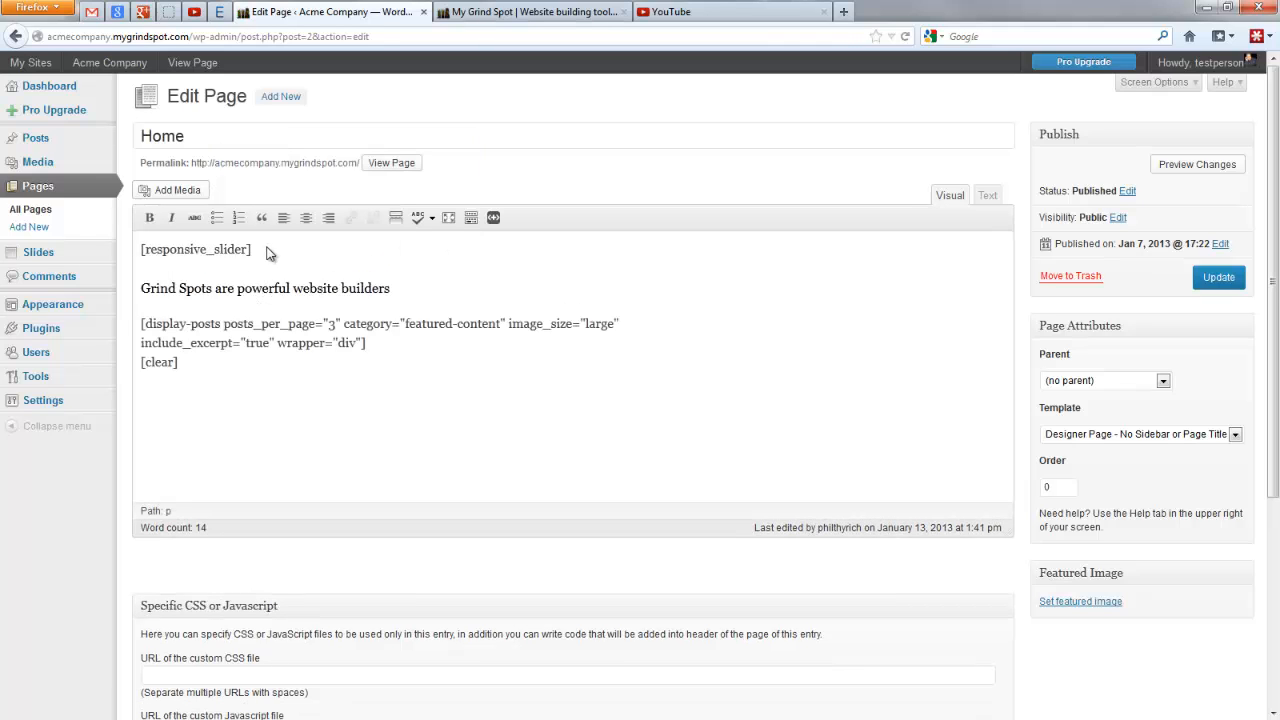
Examine the responsive_slider shortcode, the heading and the display-posts shortcode in the Home page content.
{"action": "left_click_drag", "start_coordinate": [252, 250], "coordinate": [143, 249]}
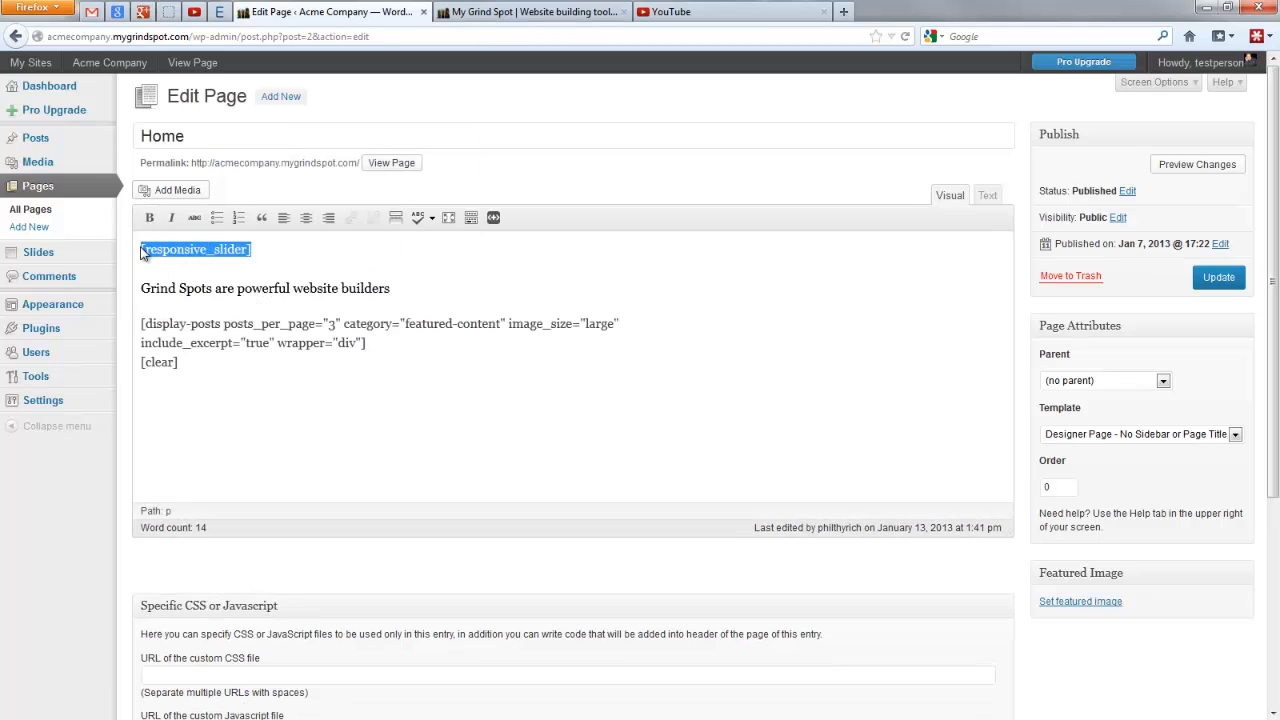
{"action": "mouse_move", "coordinate": [110, 254]}
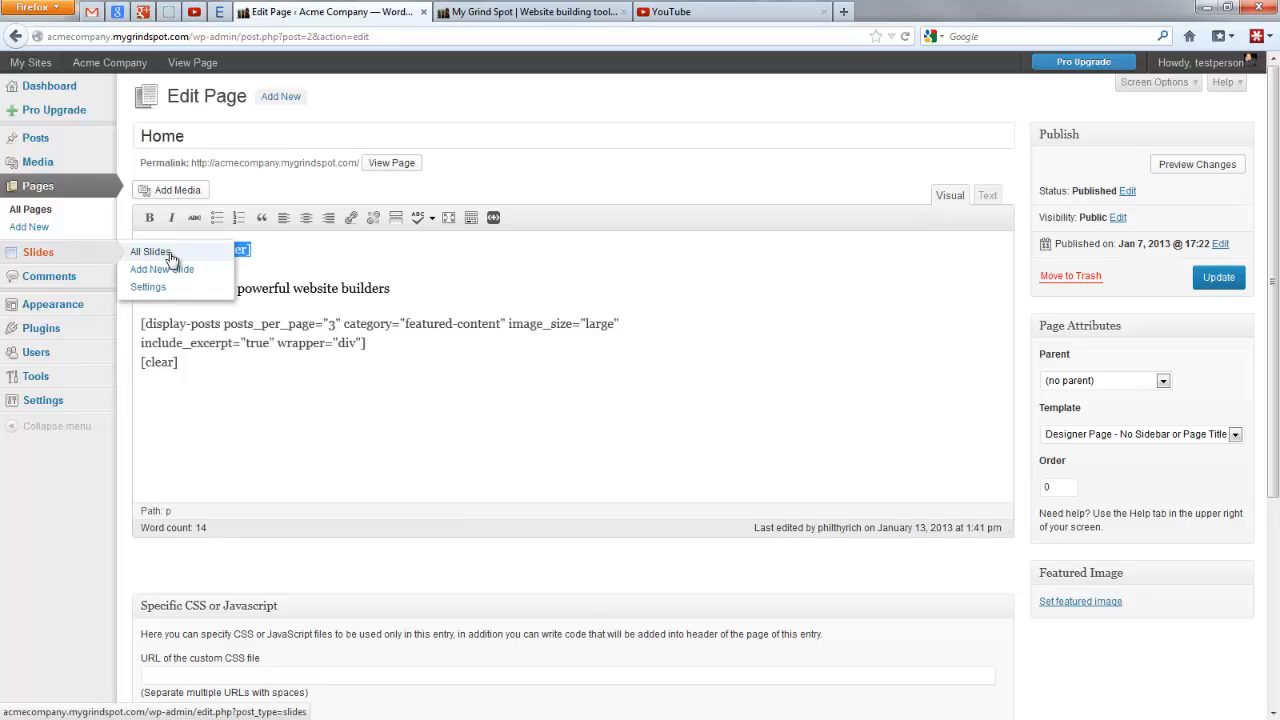
{"action": "left_click", "coordinate": [419, 290]}
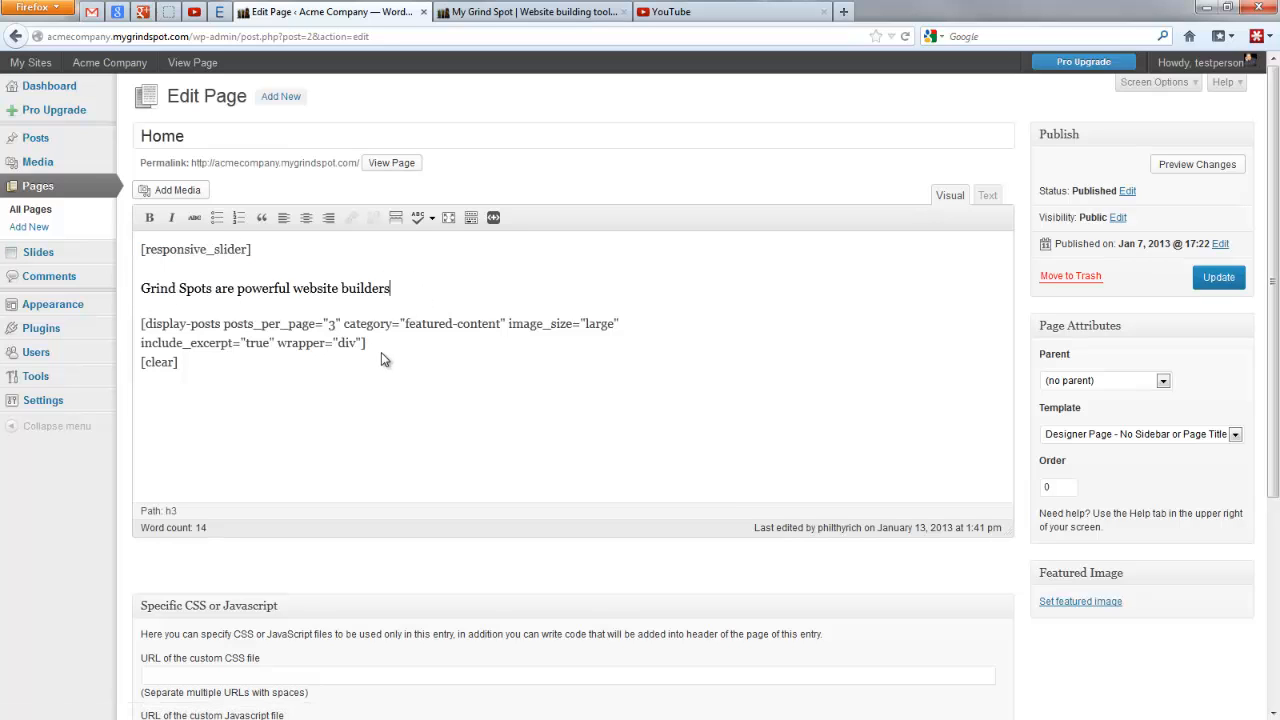
{"action": "left_click_drag", "start_coordinate": [368, 345], "coordinate": [141, 325]}
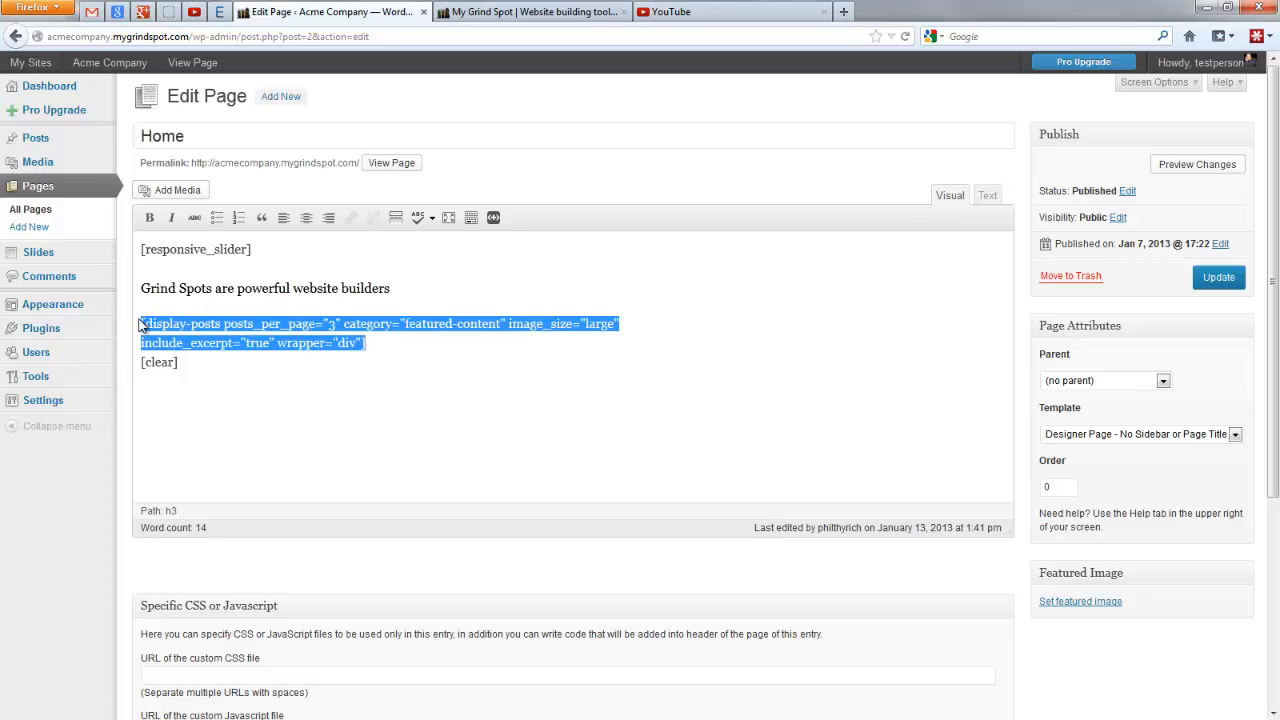
{"action": "left_click", "coordinate": [338, 332]}
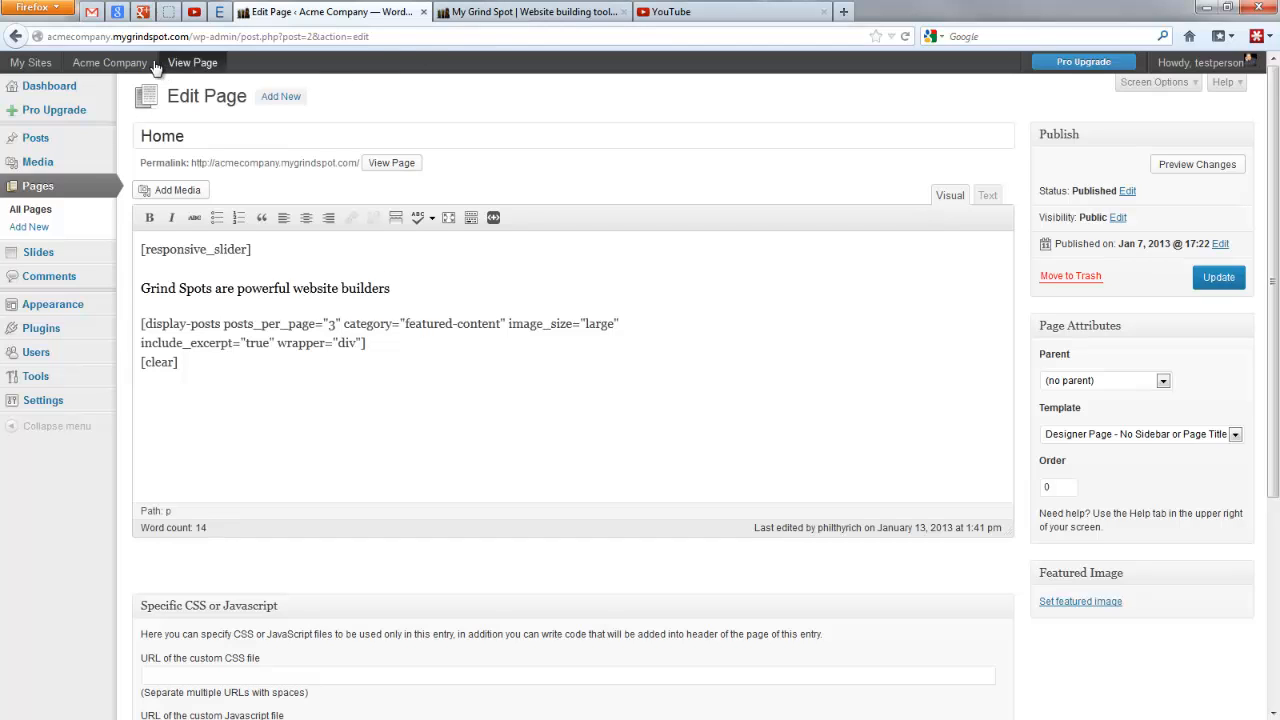
Open the live view of the Home page in a separate browser tab and switch to it.
{"action": "right_click", "coordinate": [202, 68]}
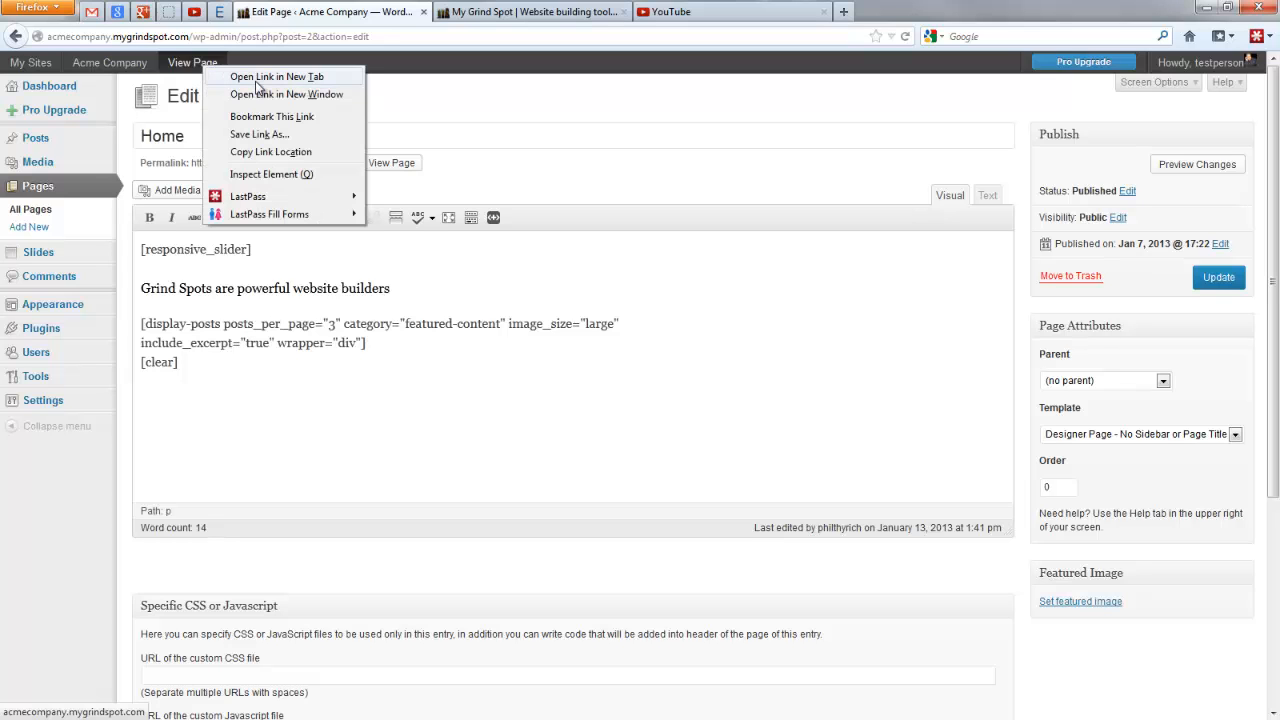
{"action": "left_click", "coordinate": [285, 76]}
{"action": "left_click", "coordinate": [486, 14]}
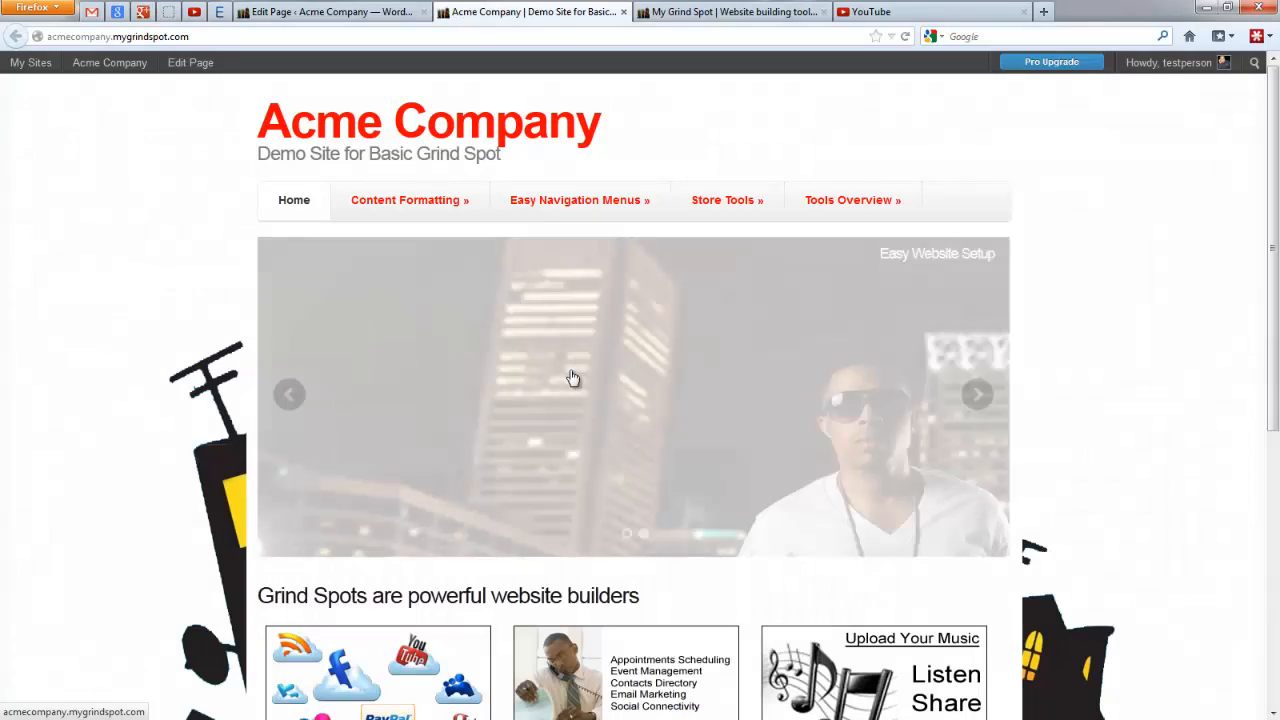
Copy the Home page content above the [clear] shortcode in the editor, replace it with "Hello World" and update the page.
{"action": "left_click", "coordinate": [341, 20]}
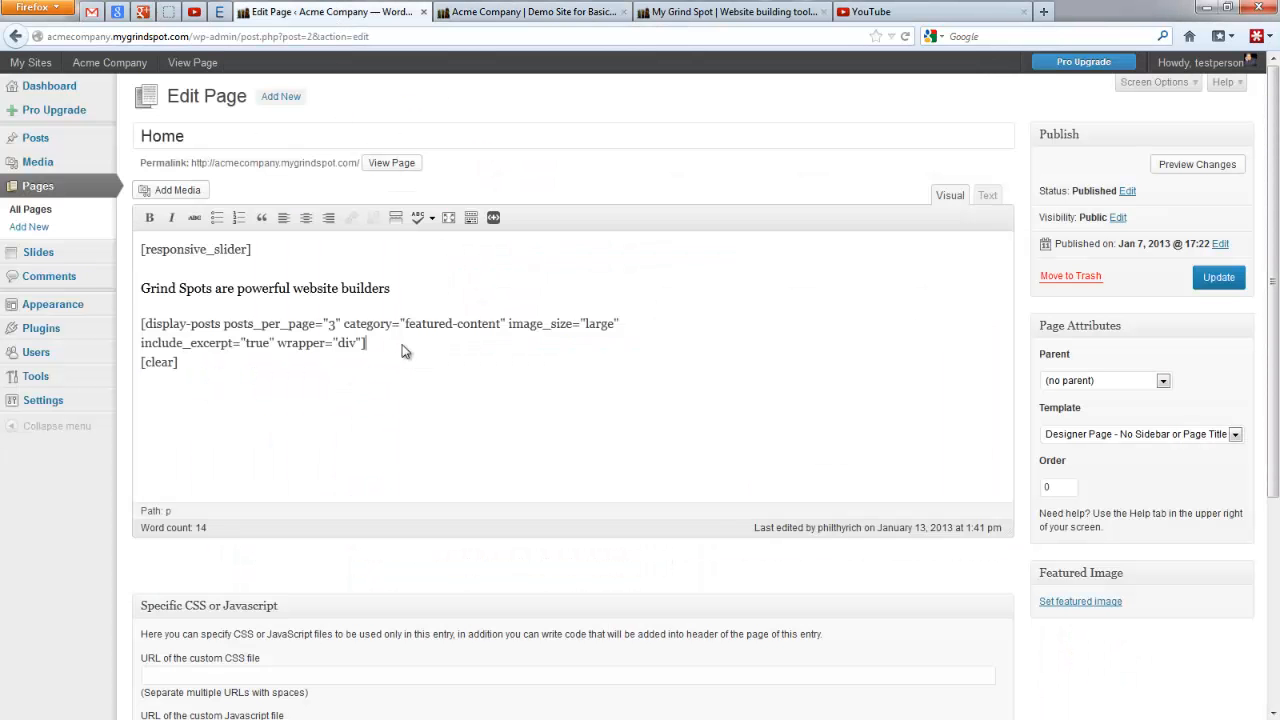
{"action": "left_click_drag", "start_coordinate": [405, 351], "coordinate": [140, 245]}
{"action": "key", "text": "ctrl+c"}
{"action": "key", "text": "BackSpace"}
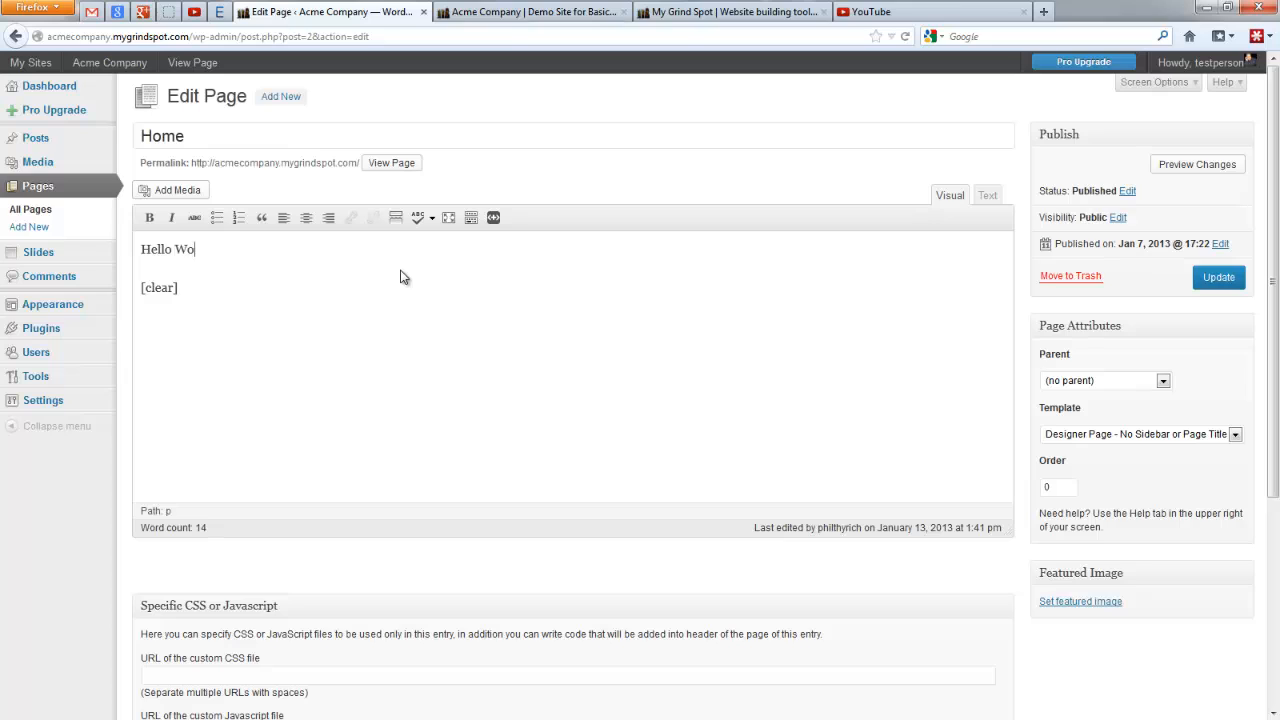
{"action": "left_click", "coordinate": [1219, 277]}
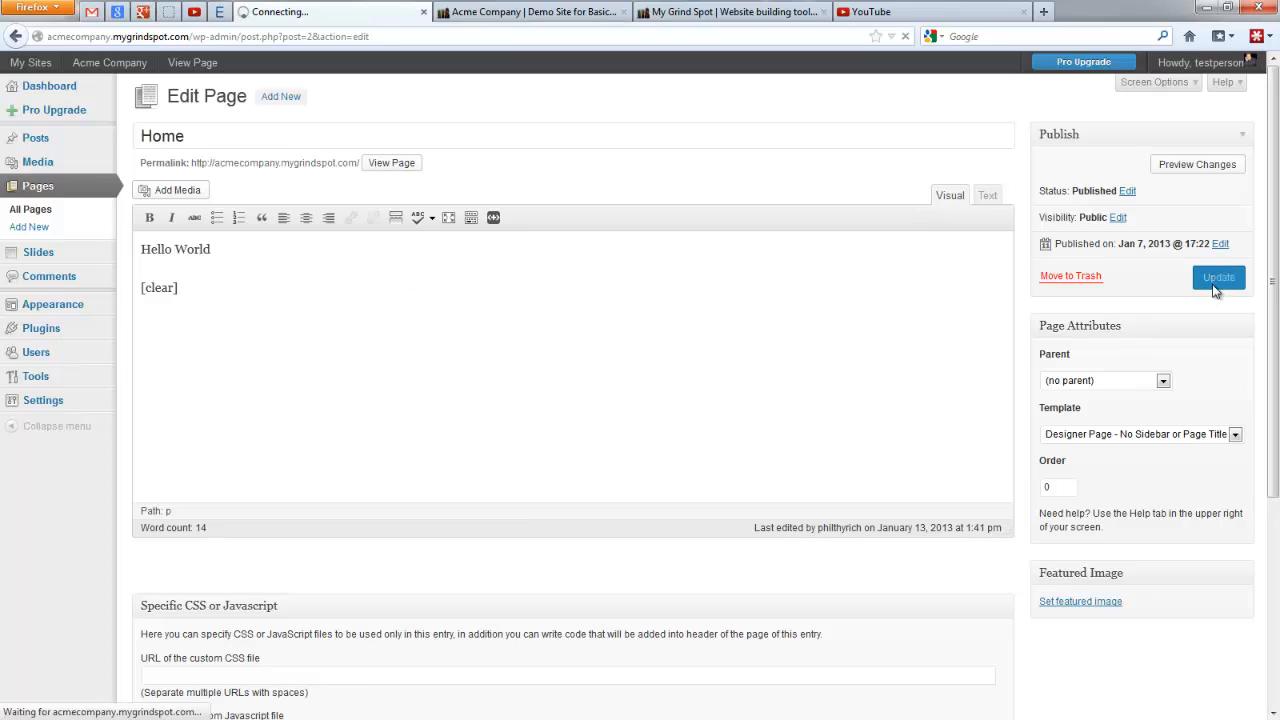
Reload the live Acme Company home page to check the updated content.
{"action": "left_click", "coordinate": [516, 13]}
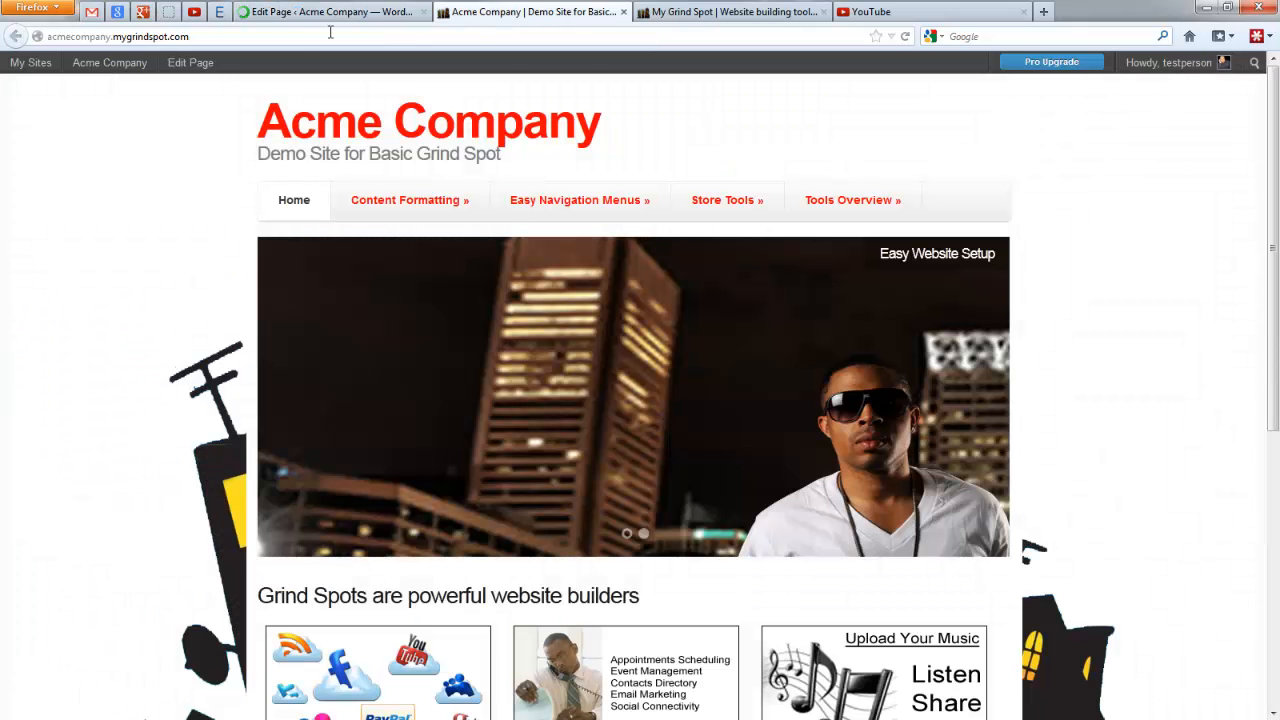
{"action": "left_click", "coordinate": [905, 36]}
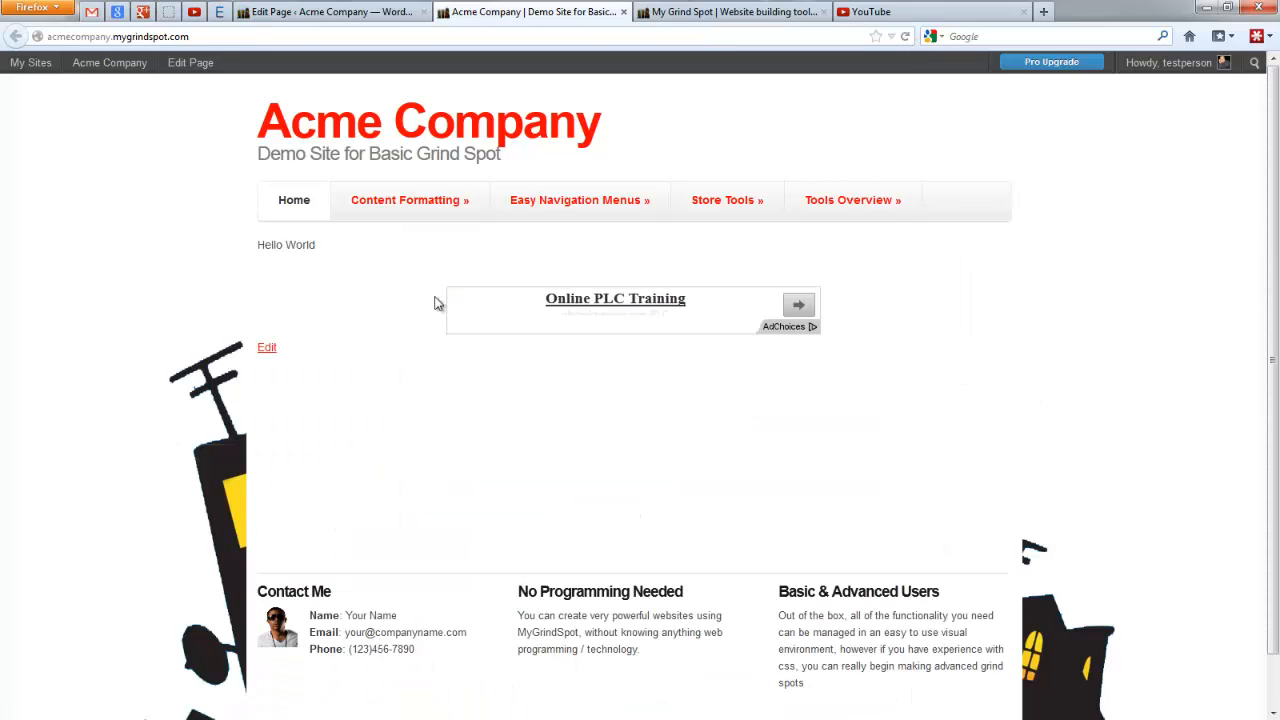
Return to the Home page editor and replace "Hello World" with the previously copied page content.
{"action": "left_click", "coordinate": [358, 12]}
{"action": "left_click", "coordinate": [395, 362]}
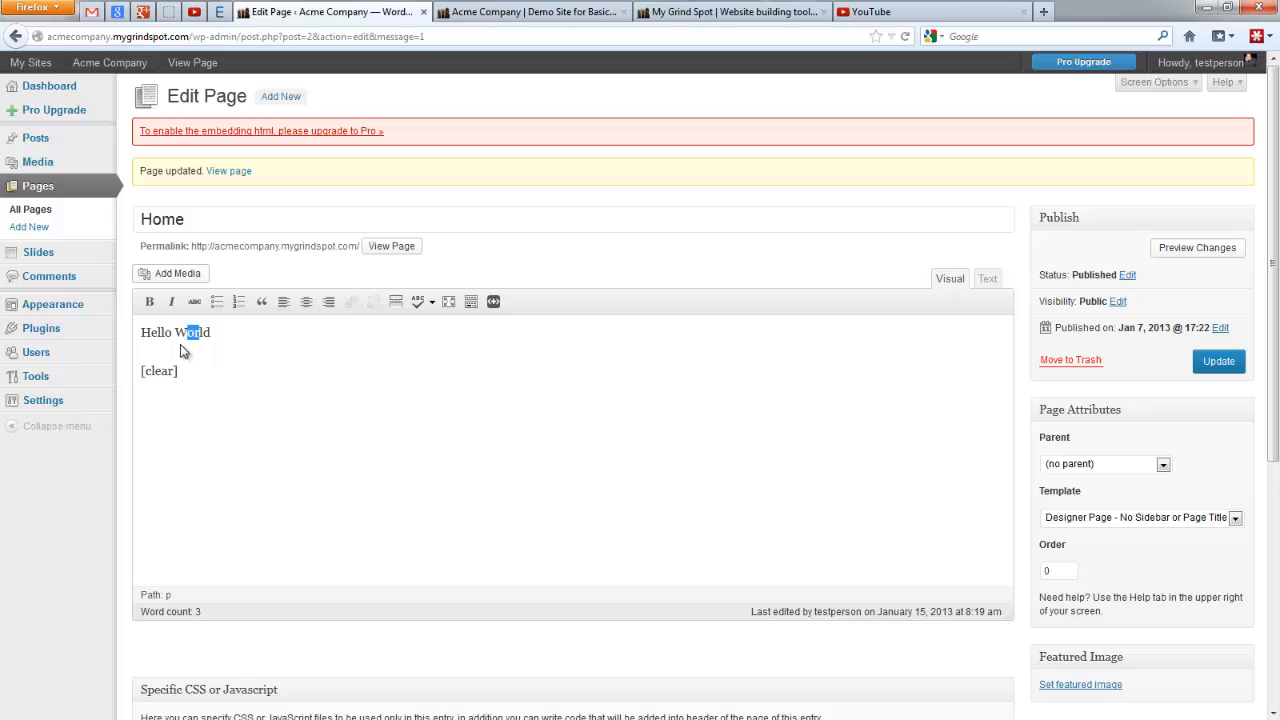
{"action": "triple_click", "coordinate": [204, 332]}
{"action": "key", "text": "ctrl+v"}
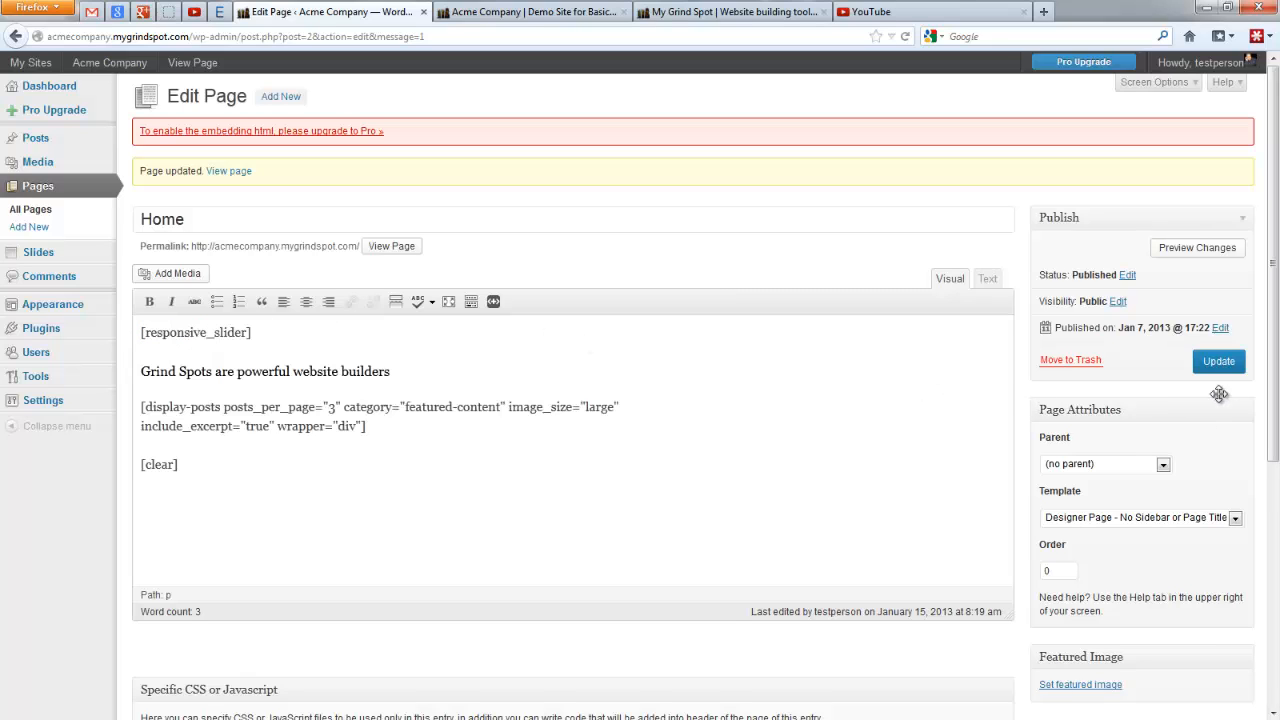
Review the page template choices, keep "Designer Page - No Sidebar or Page Title" and update the Home page.
{"action": "scroll", "coordinate": [1071, 445], "scroll_direction": "down", "scroll_amount": 5}
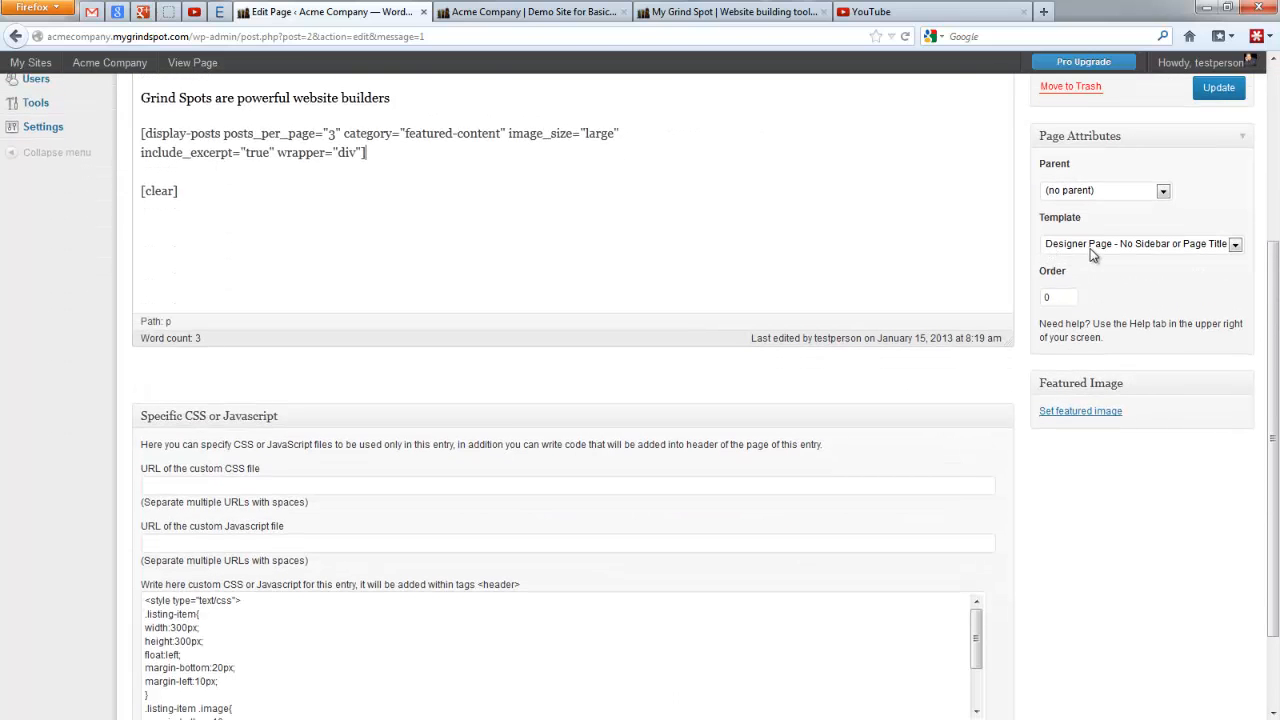
{"action": "left_click", "coordinate": [1094, 246]}
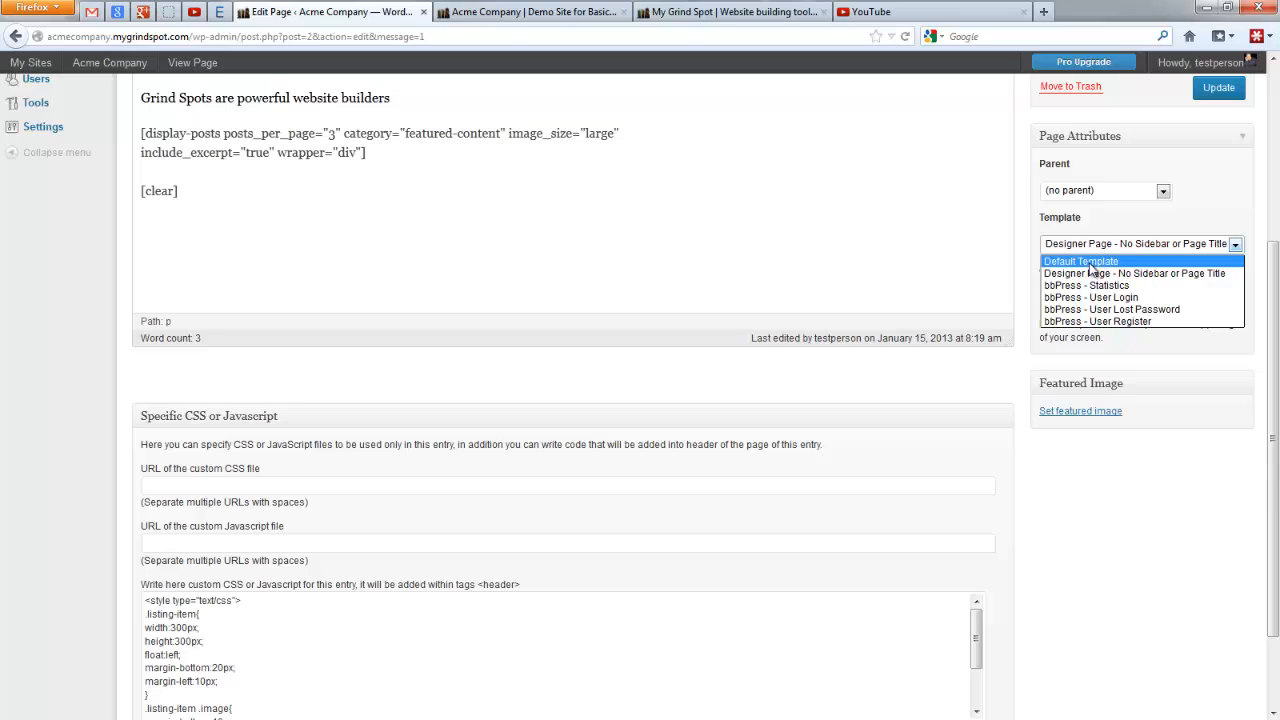
{"action": "left_click", "coordinate": [568, 11]}
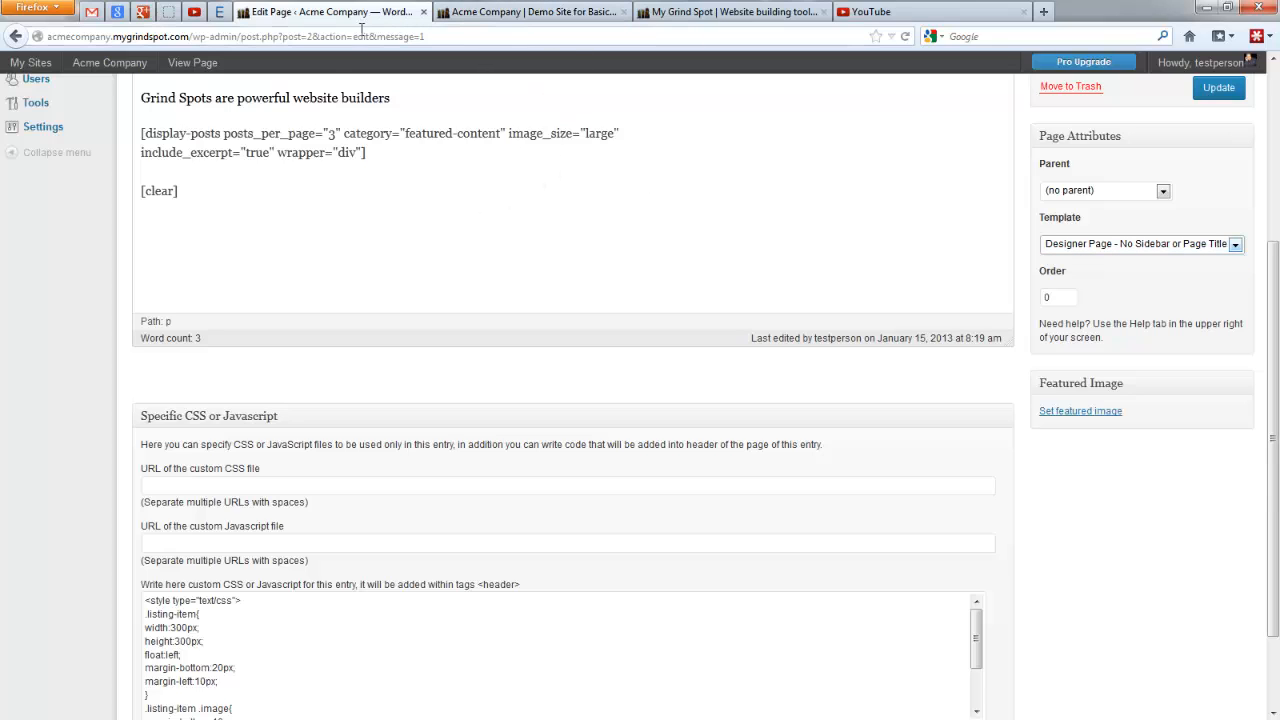
{"action": "scroll", "coordinate": [867, 387], "scroll_direction": "up", "scroll_amount": 5}
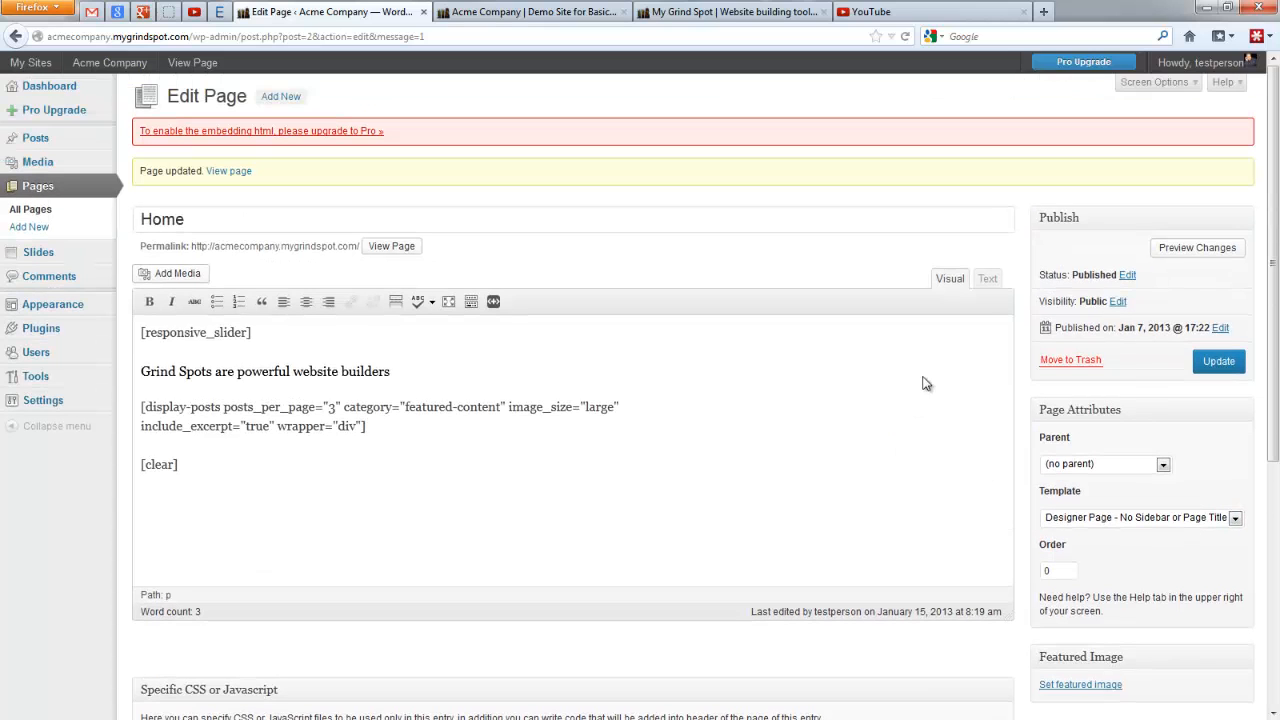
{"action": "left_click", "coordinate": [1214, 361]}
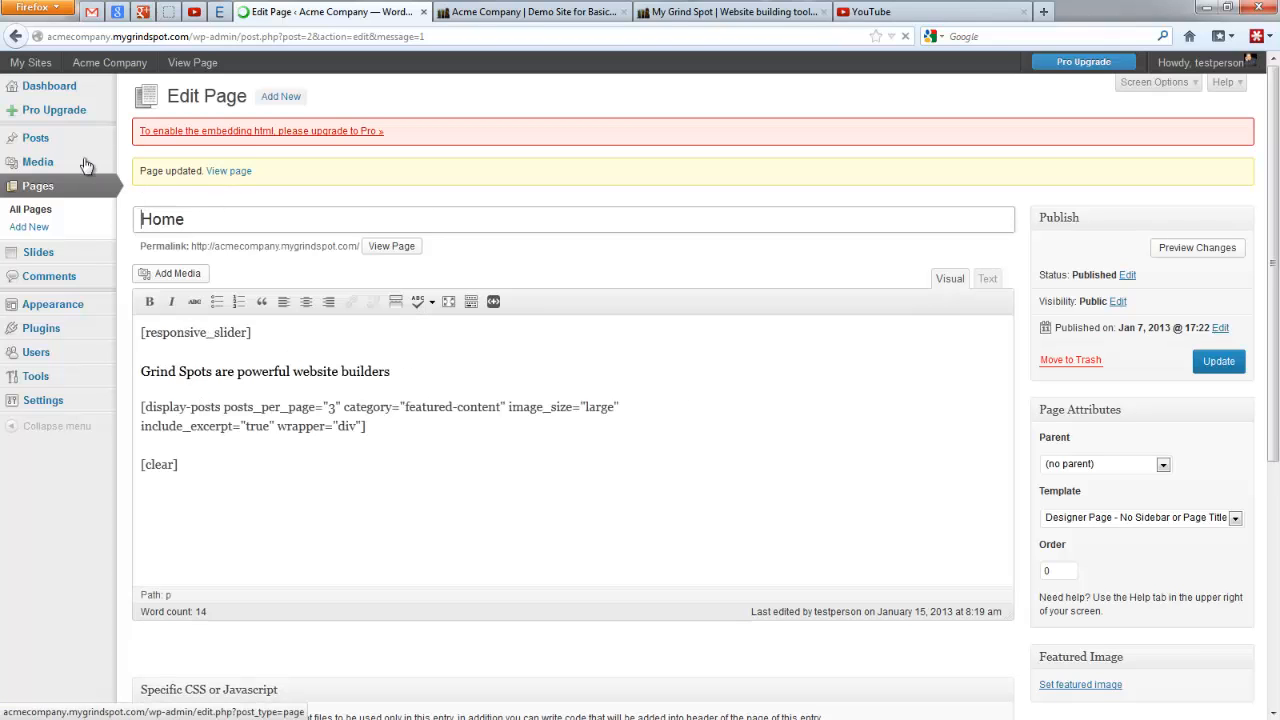
Open the list of all posts and start editing the "Upload your Music" post.
{"action": "mouse_move", "coordinate": [80, 148]}
{"action": "left_click", "coordinate": [140, 142]}
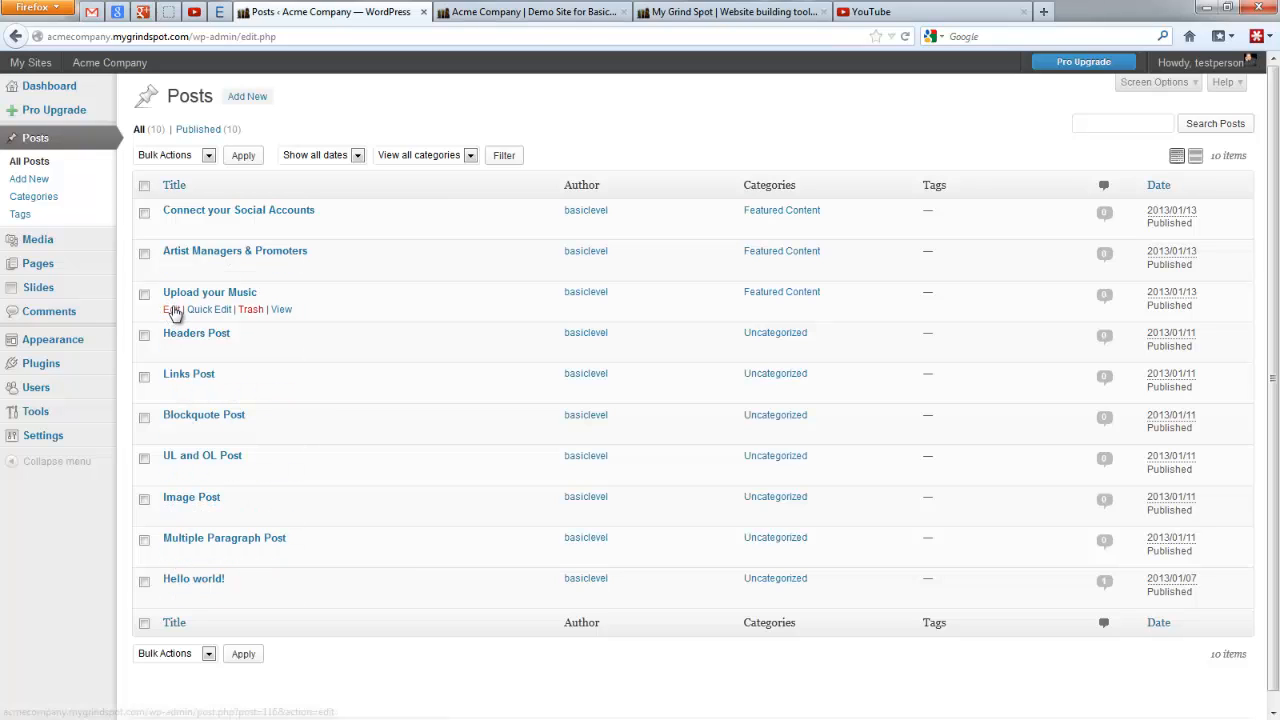
{"action": "left_click", "coordinate": [172, 310]}
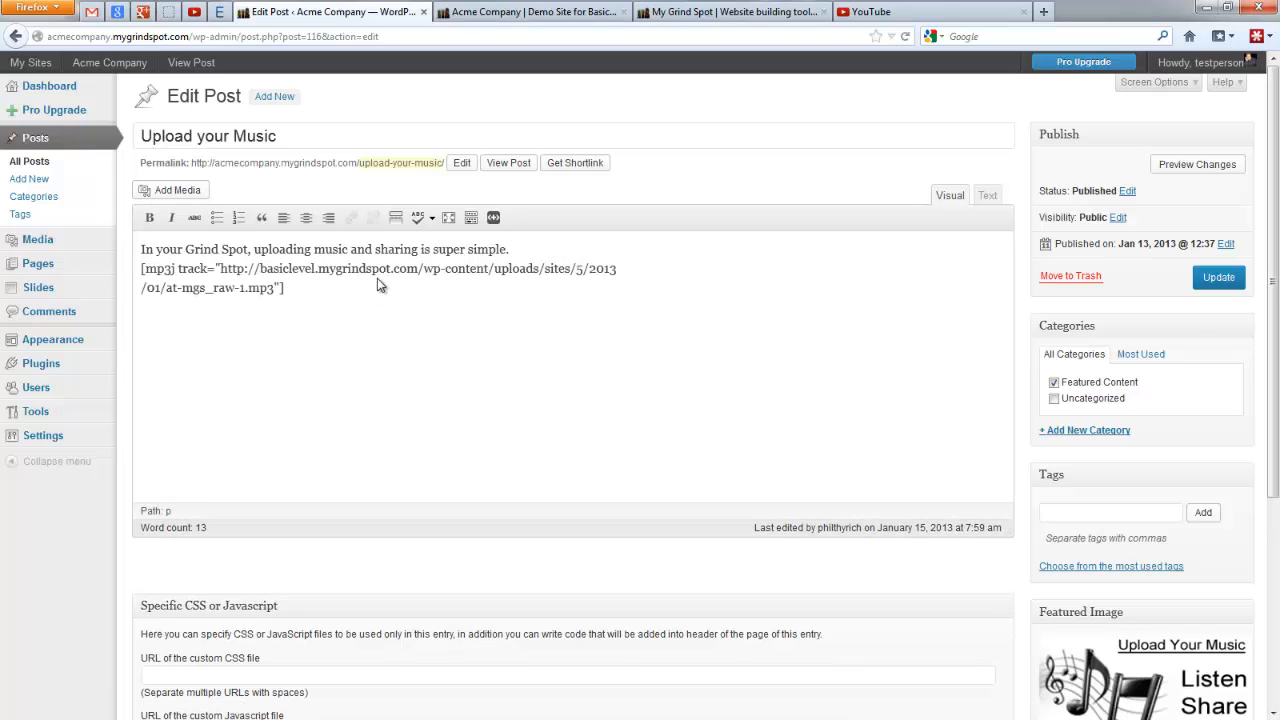
Show the post content as plain text and insert an mp3-player shortcode below the existing mp3j track.
{"action": "left_click", "coordinate": [537, 246]}
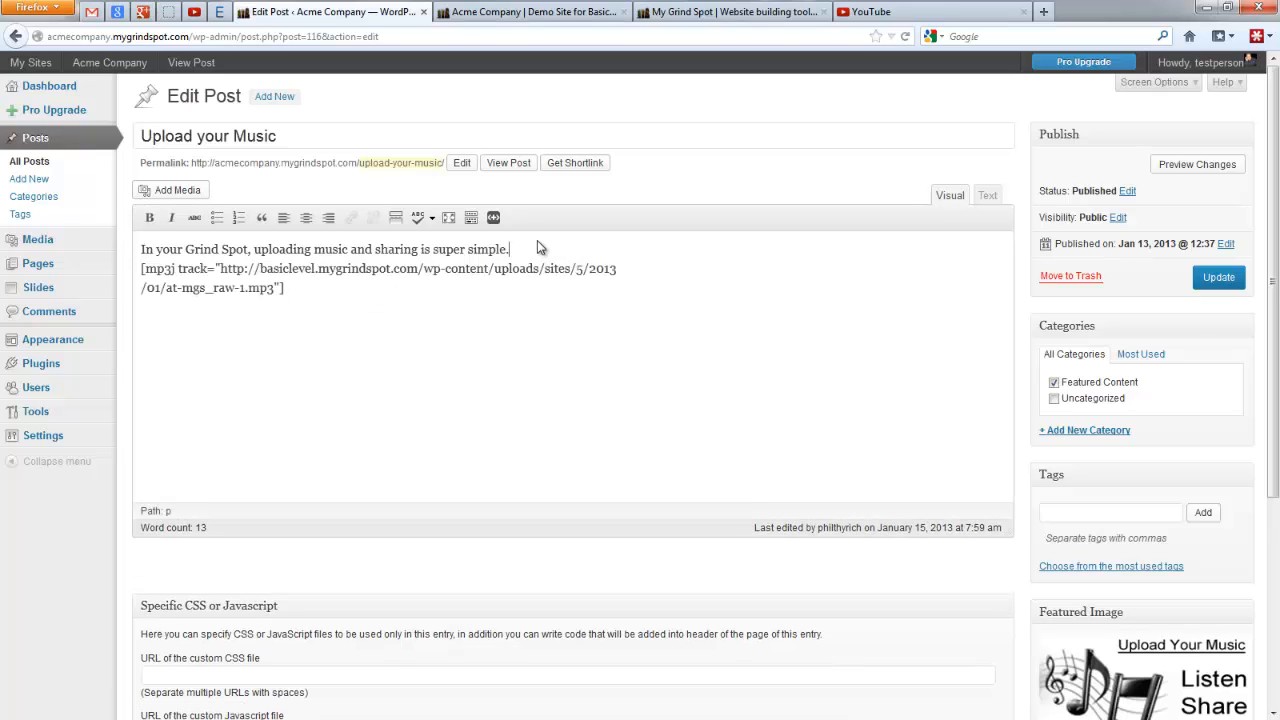
{"action": "left_click", "coordinate": [987, 195]}
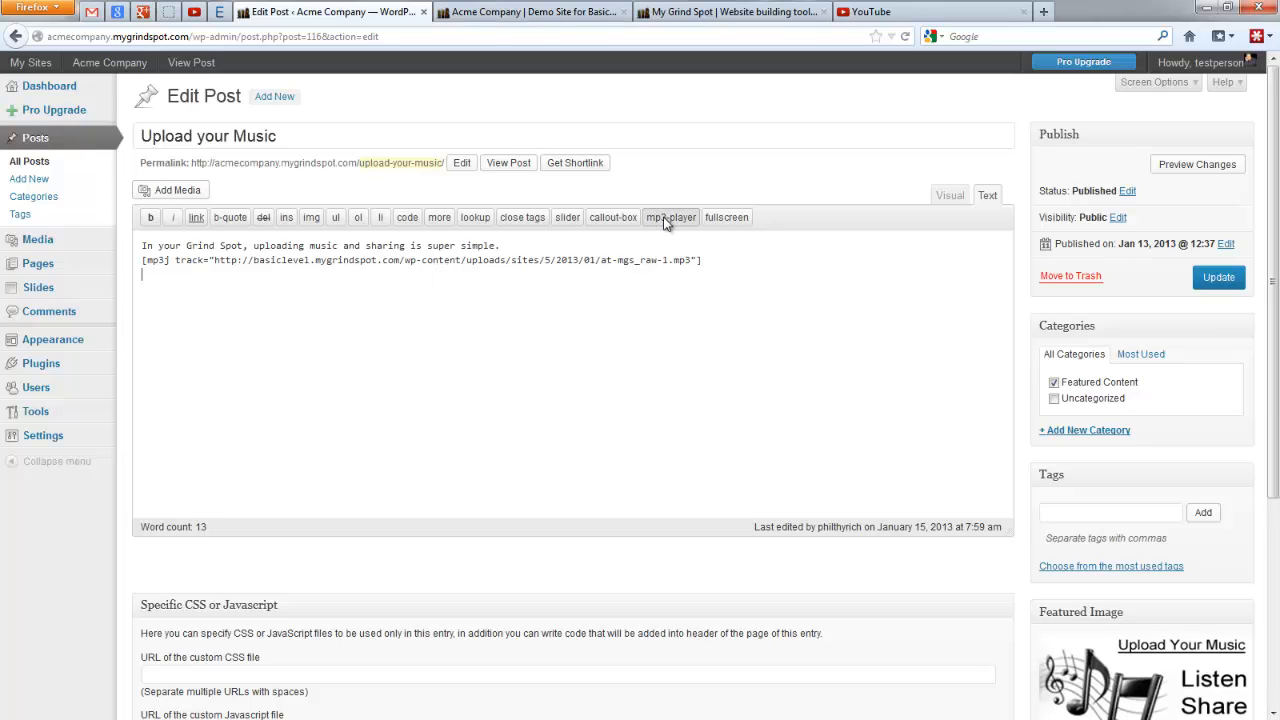
{"action": "left_click", "coordinate": [666, 219]}
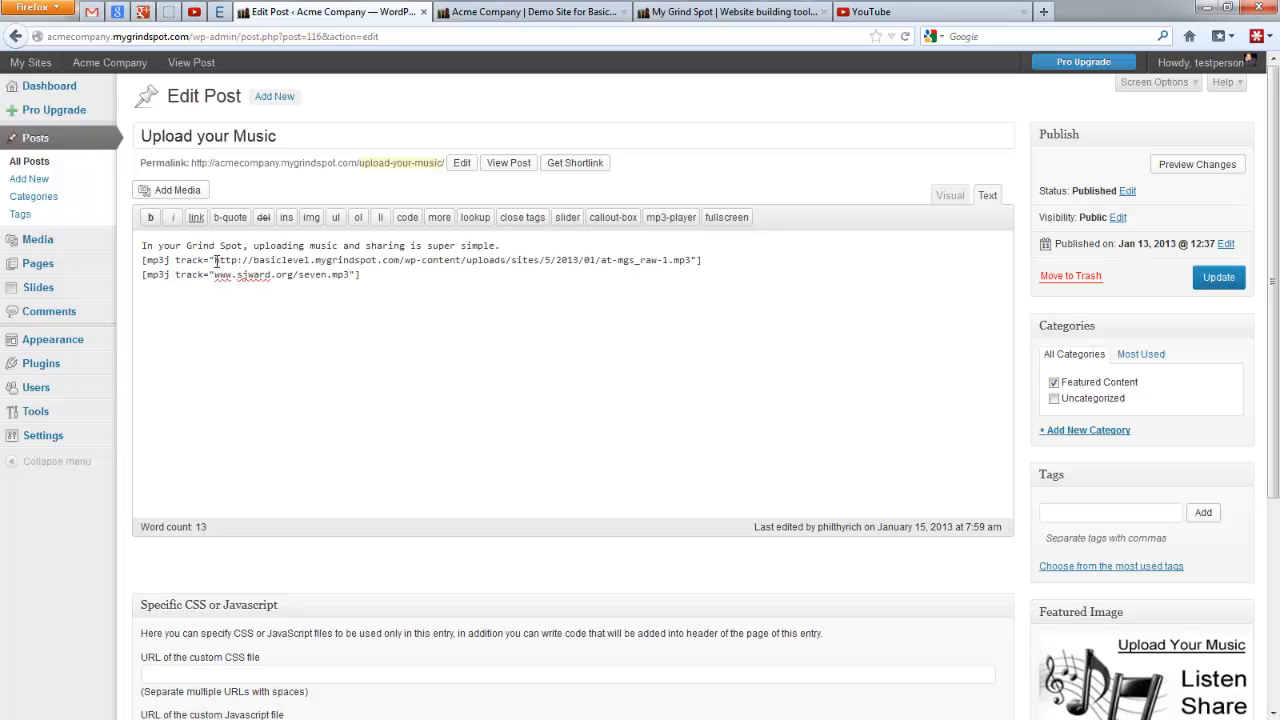
{"action": "left_click_drag", "start_coordinate": [214, 260], "coordinate": [511, 277]}
{"action": "left_click", "coordinate": [492, 285]}
Upload at-mgs_raw-1.mp3 from the Promo Recordings folder to the post's media and minimize the folder window.
{"action": "left_click", "coordinate": [180, 193]}
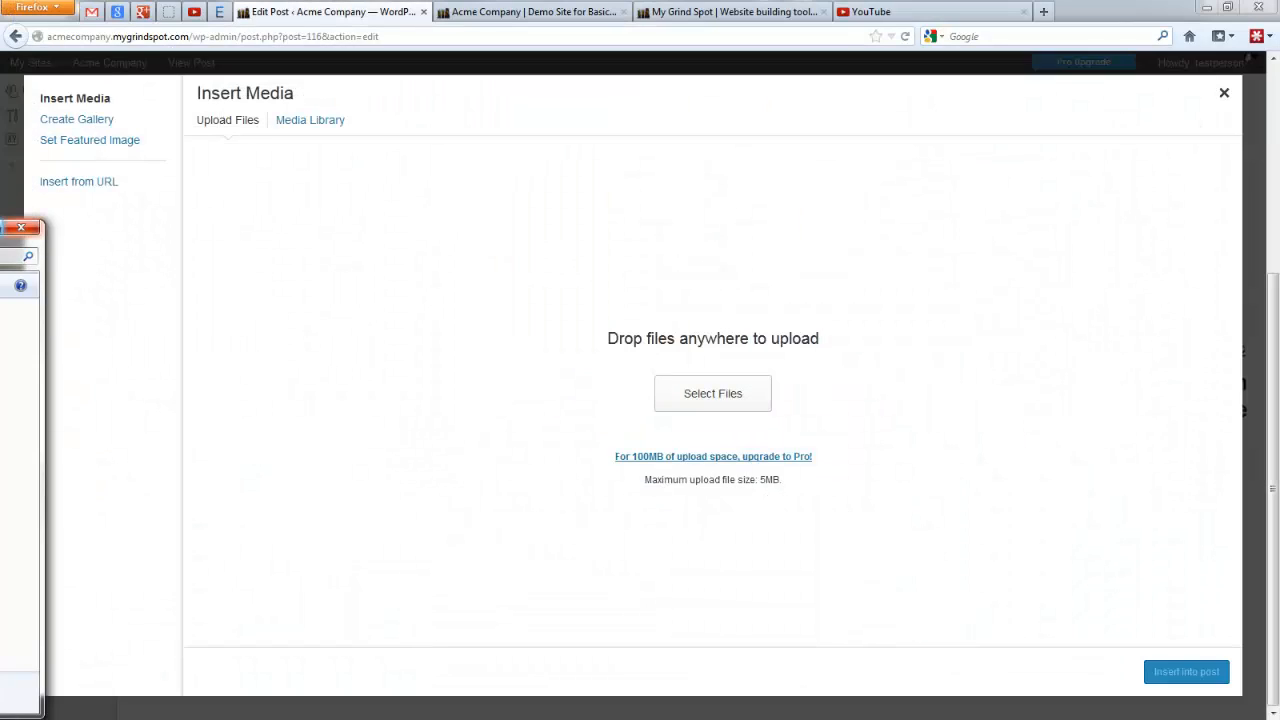
{"action": "left_click_drag", "start_coordinate": [0, 257], "coordinate": [814, 373]}
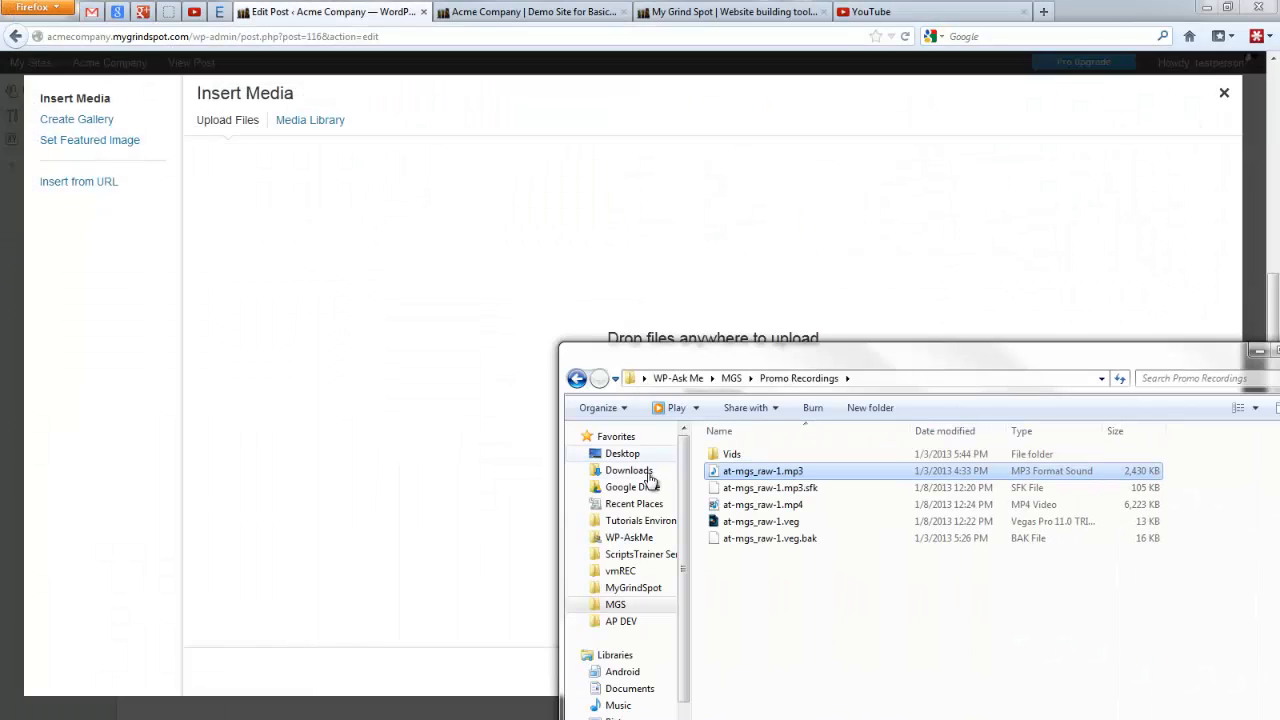
{"action": "left_click_drag", "start_coordinate": [752, 472], "coordinate": [670, 285]}
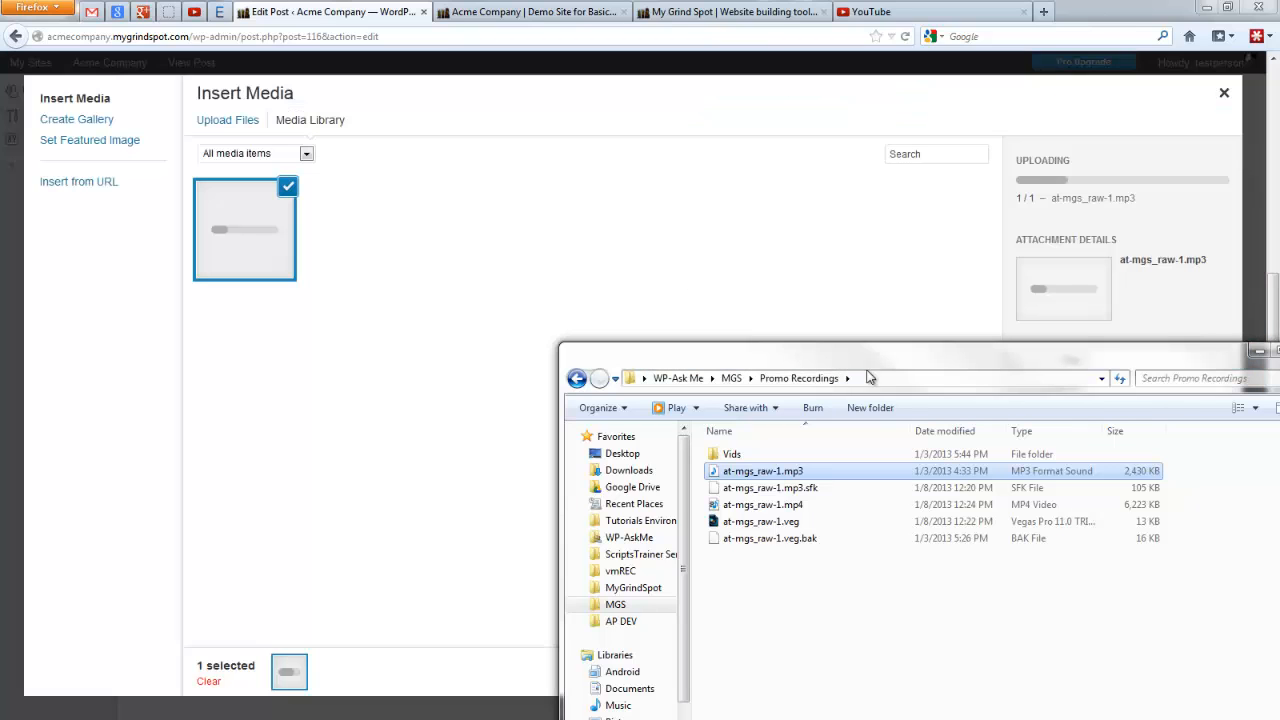
{"action": "left_click", "coordinate": [1257, 352]}
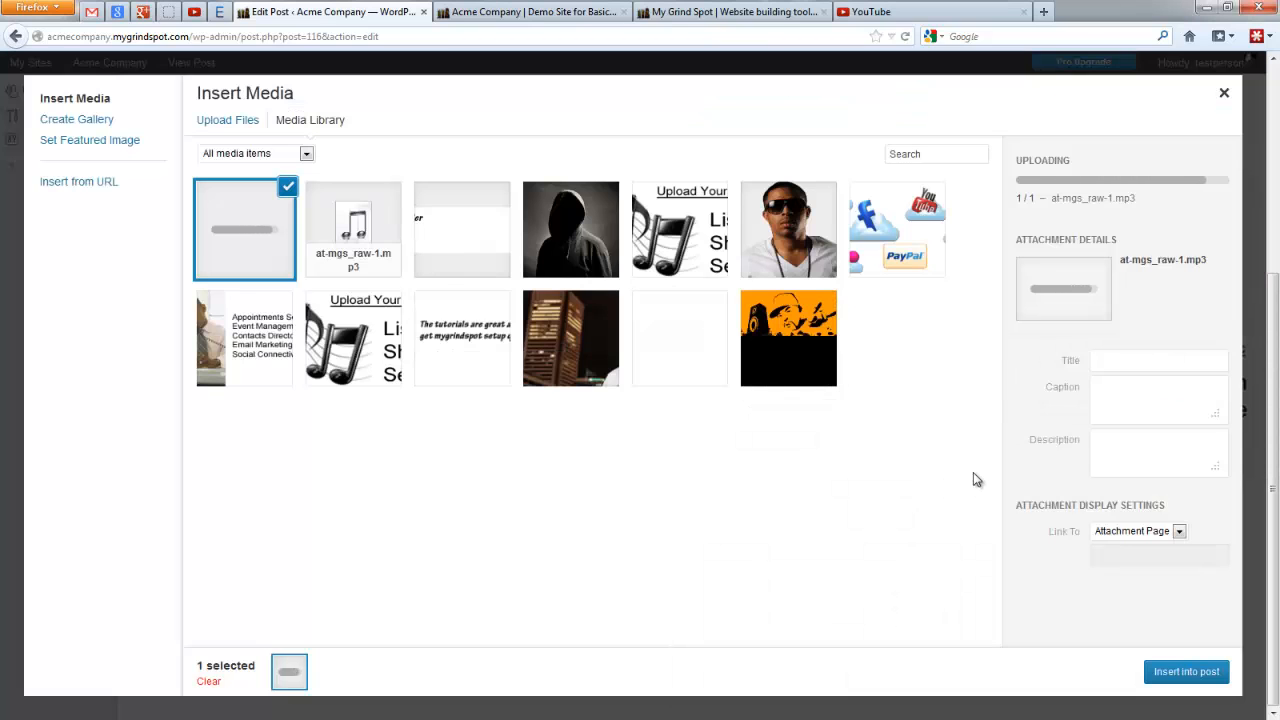
Copy the attachment page link of the newly uploaded at-mgs_raw-11.mp3 and close the media dialog.
{"action": "left_click", "coordinate": [265, 225]}
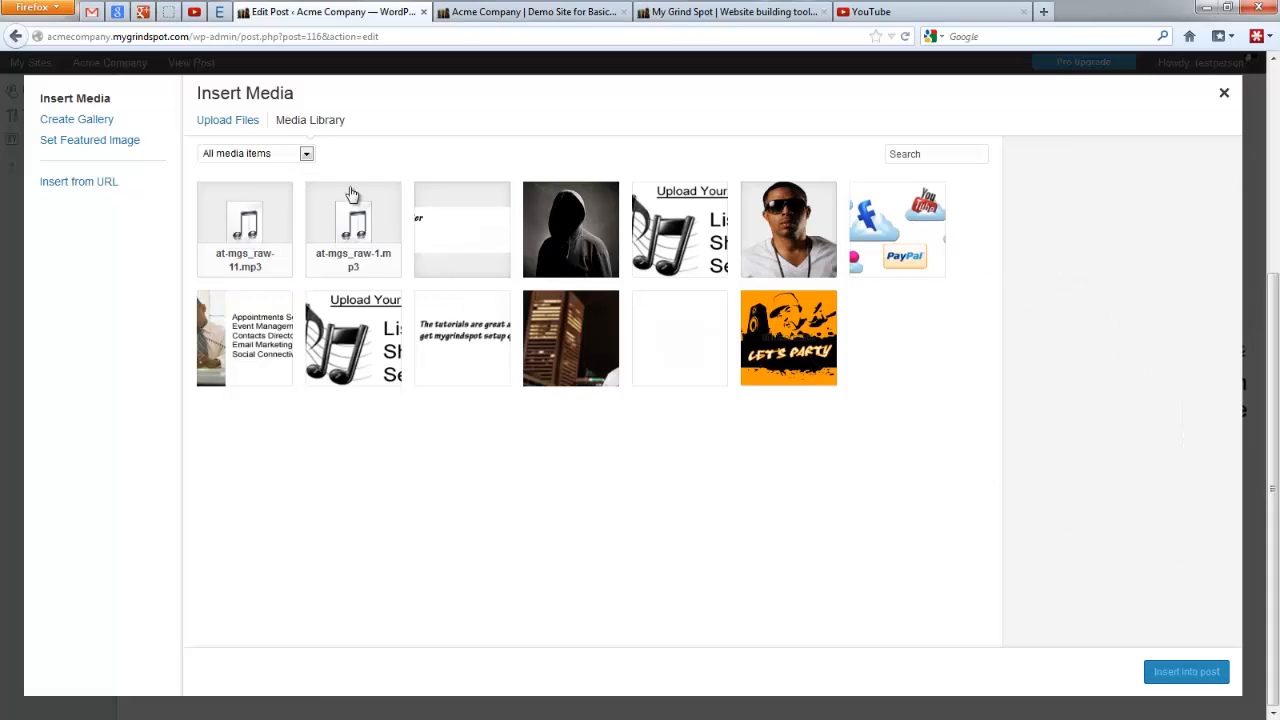
{"action": "left_click", "coordinate": [257, 233]}
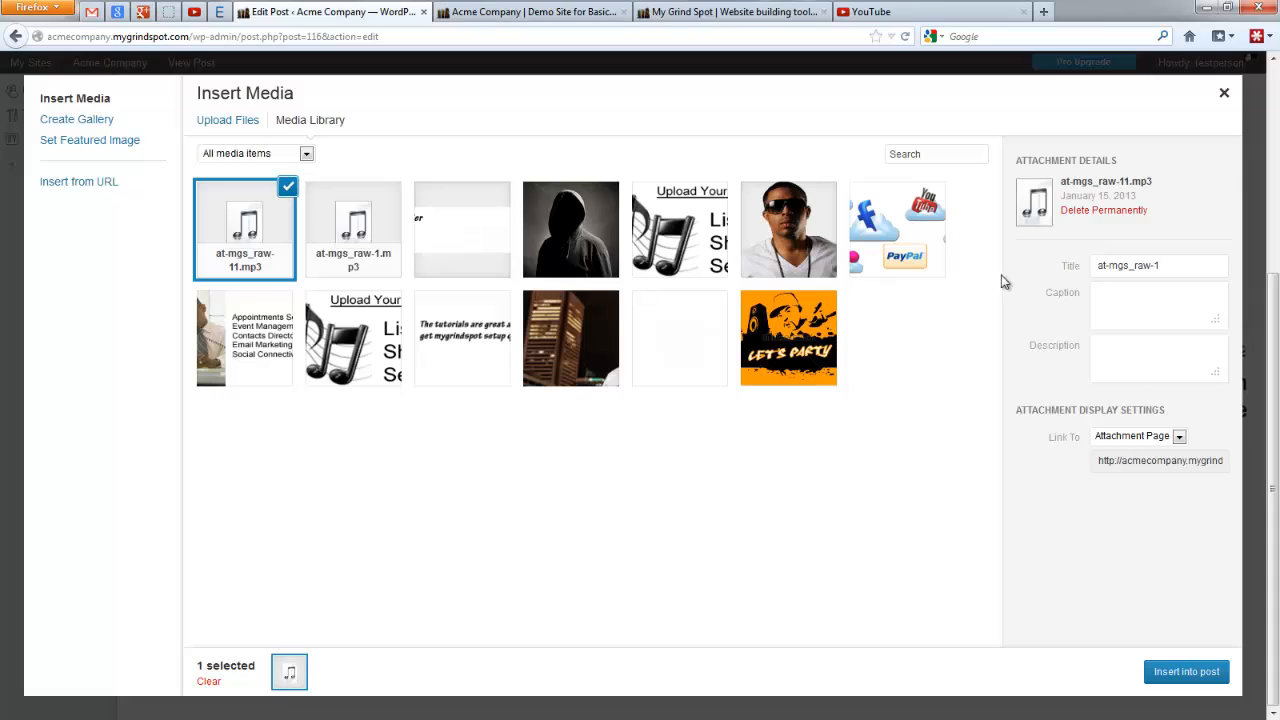
{"action": "left_click", "coordinate": [1130, 460]}
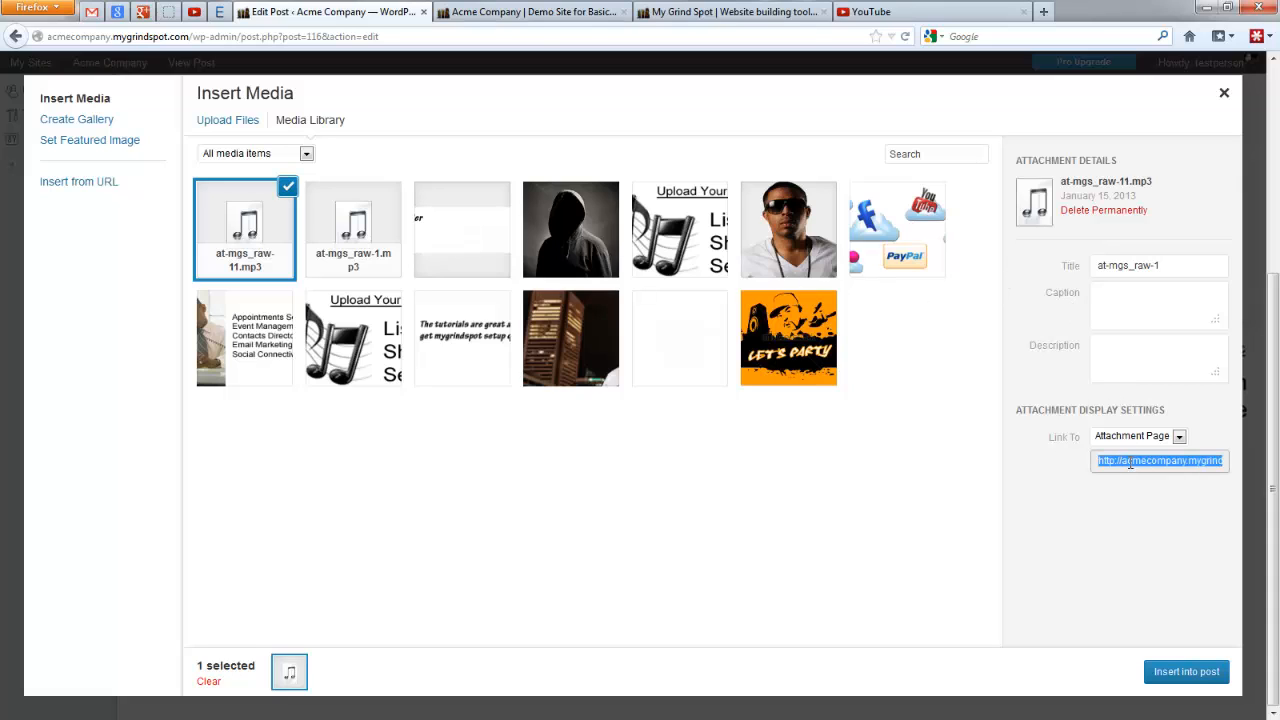
{"action": "right_click", "coordinate": [1129, 461]}
{"action": "left_click", "coordinate": [1166, 518]}
{"action": "left_click", "coordinate": [1223, 93]}
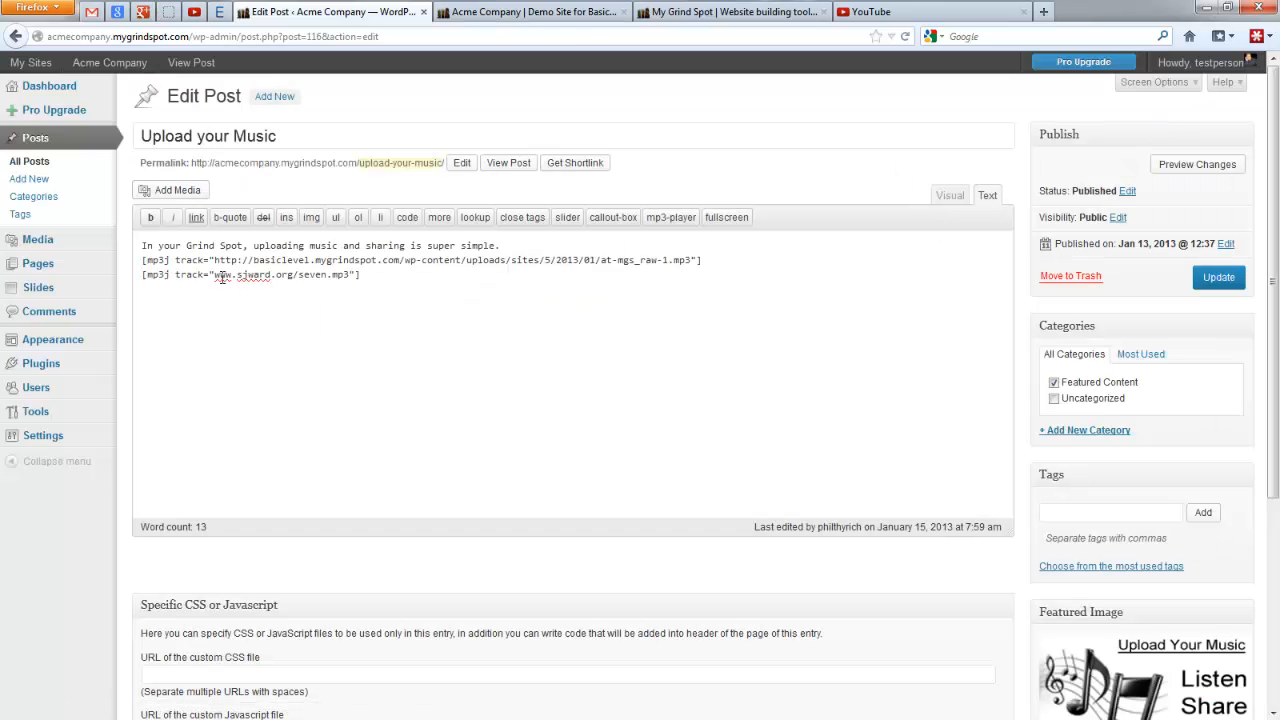
Replace the sample track URL in the second mp3j shortcode with the copied link and update the post.
{"action": "left_click_drag", "start_coordinate": [214, 276], "coordinate": [356, 275]}
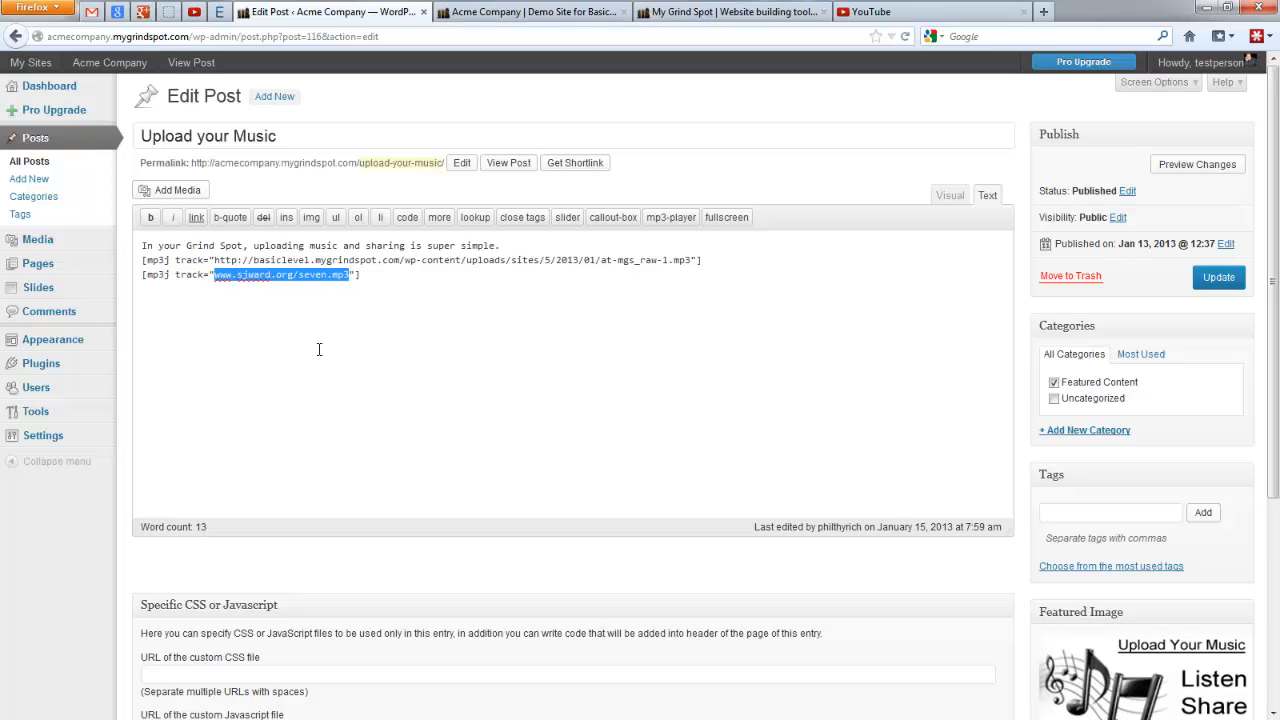
{"action": "key", "text": "ctrl+v"}
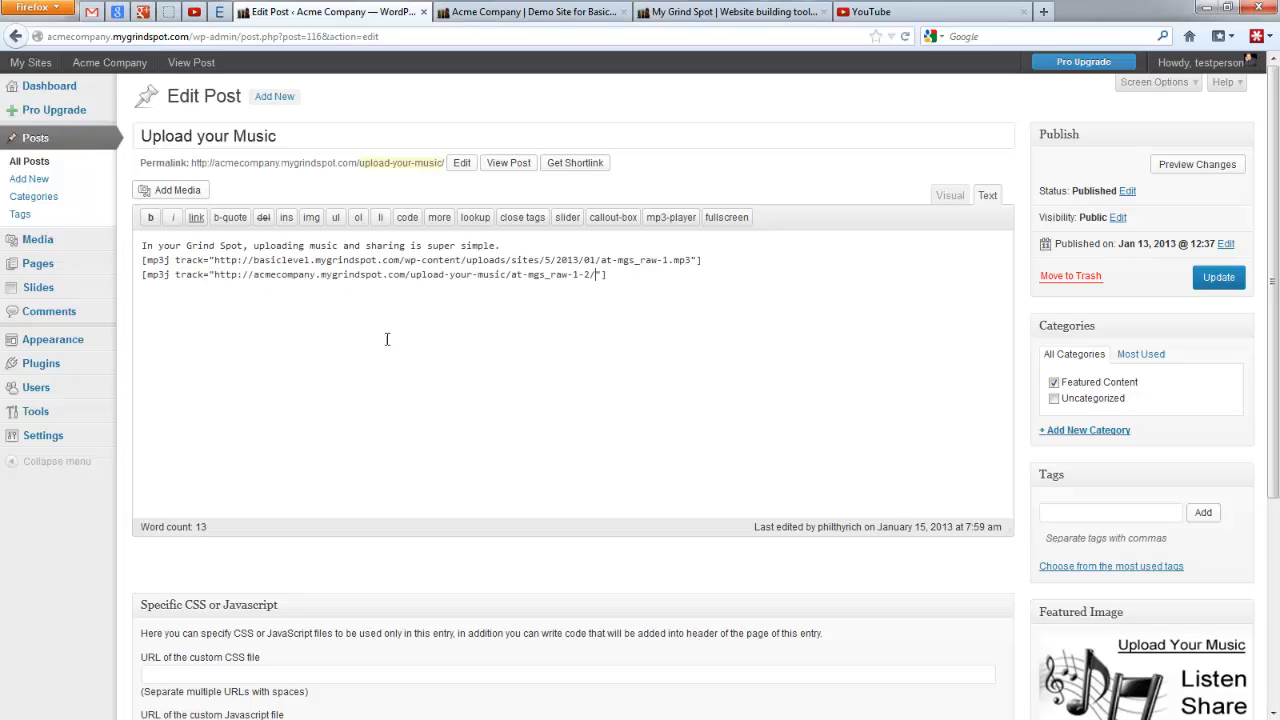
{"action": "left_click", "coordinate": [1218, 277]}
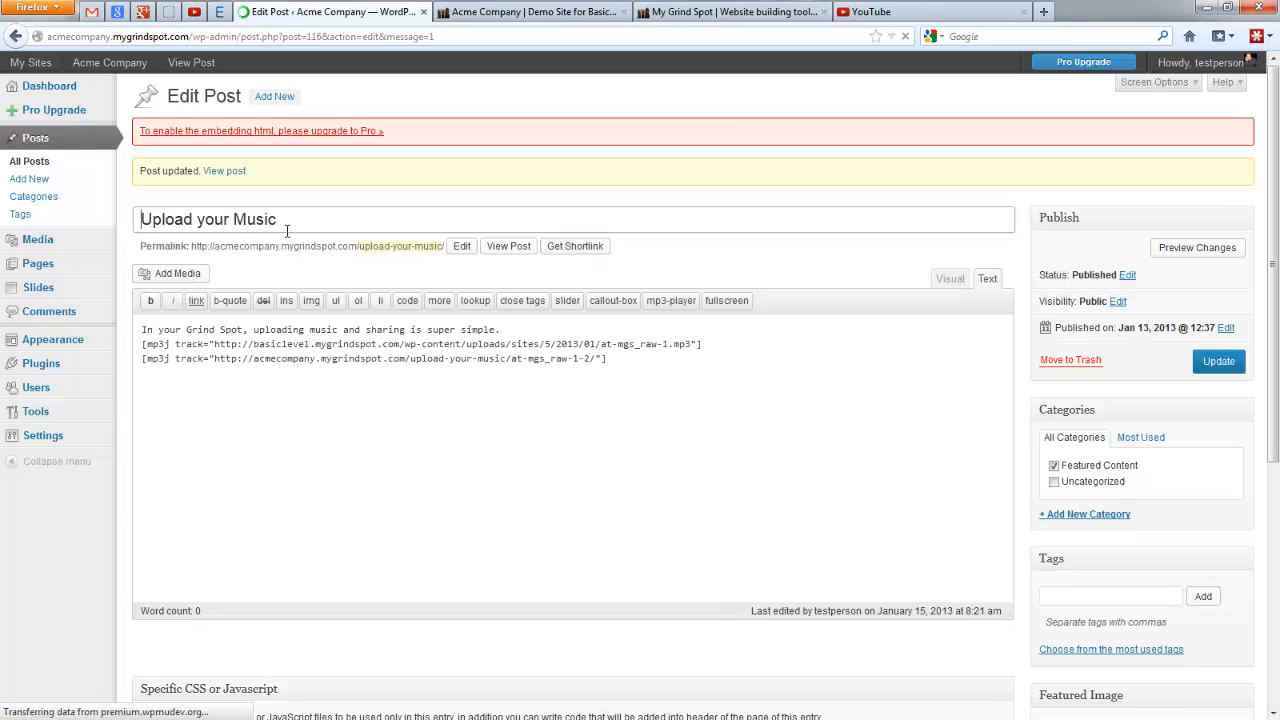
View the live "Upload your Music" post, then play and pause the second track, at-mgs_raw-11.mp3.
{"action": "left_click", "coordinate": [222, 172]}
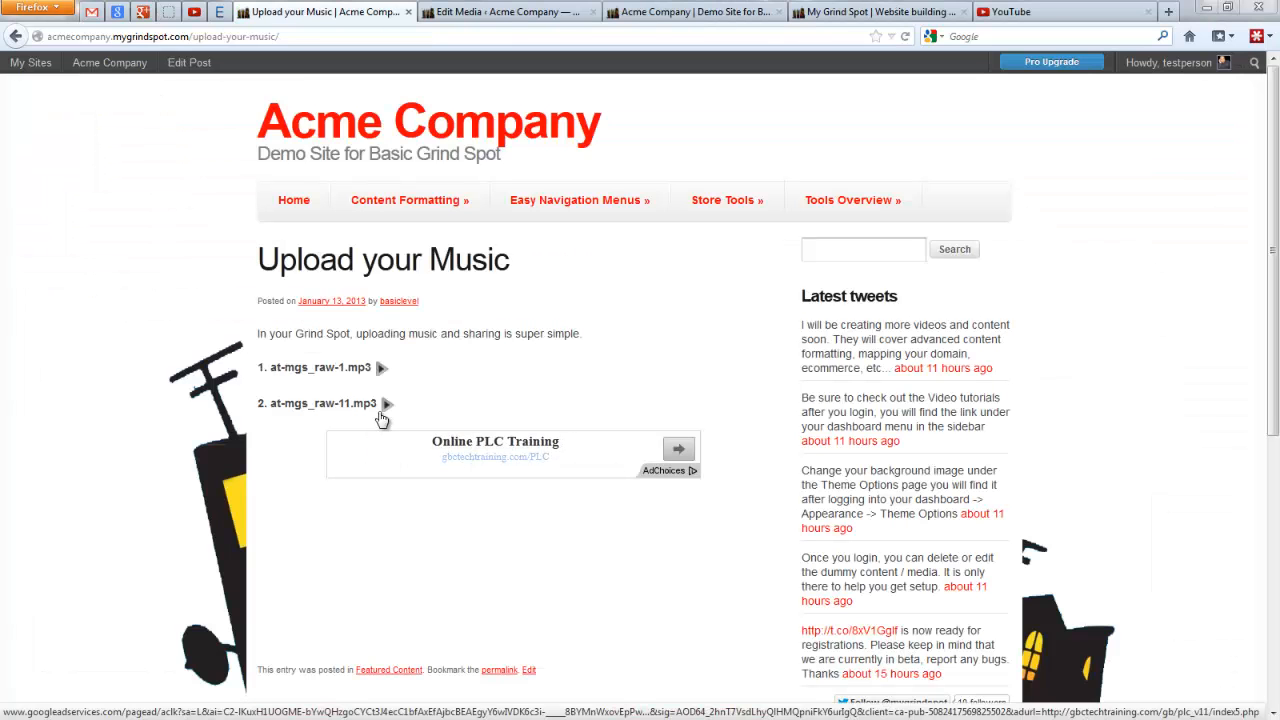
{"action": "left_click", "coordinate": [388, 405]}
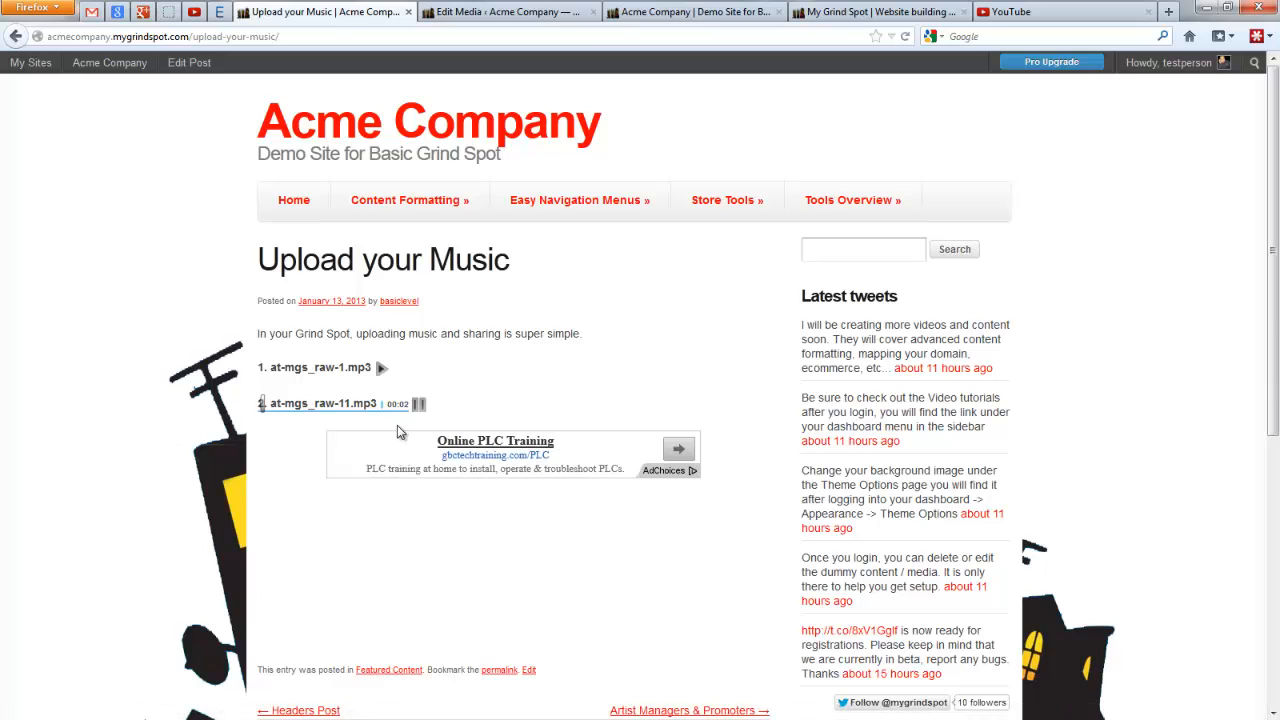
{"action": "left_click", "coordinate": [417, 405]}
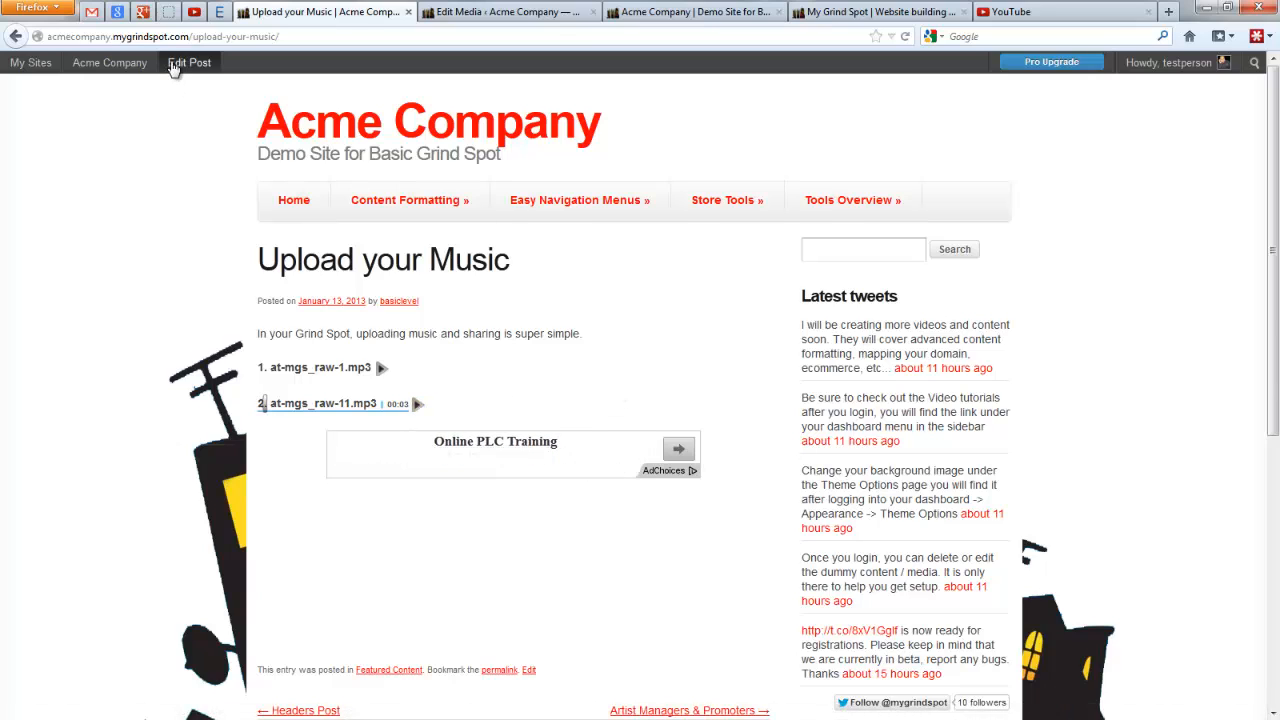
Return to the Acme Company site dashboard and open the Theme Options for its appearance.
{"action": "mouse_move", "coordinate": [75, 60]}
{"action": "left_click", "coordinate": [84, 97]}
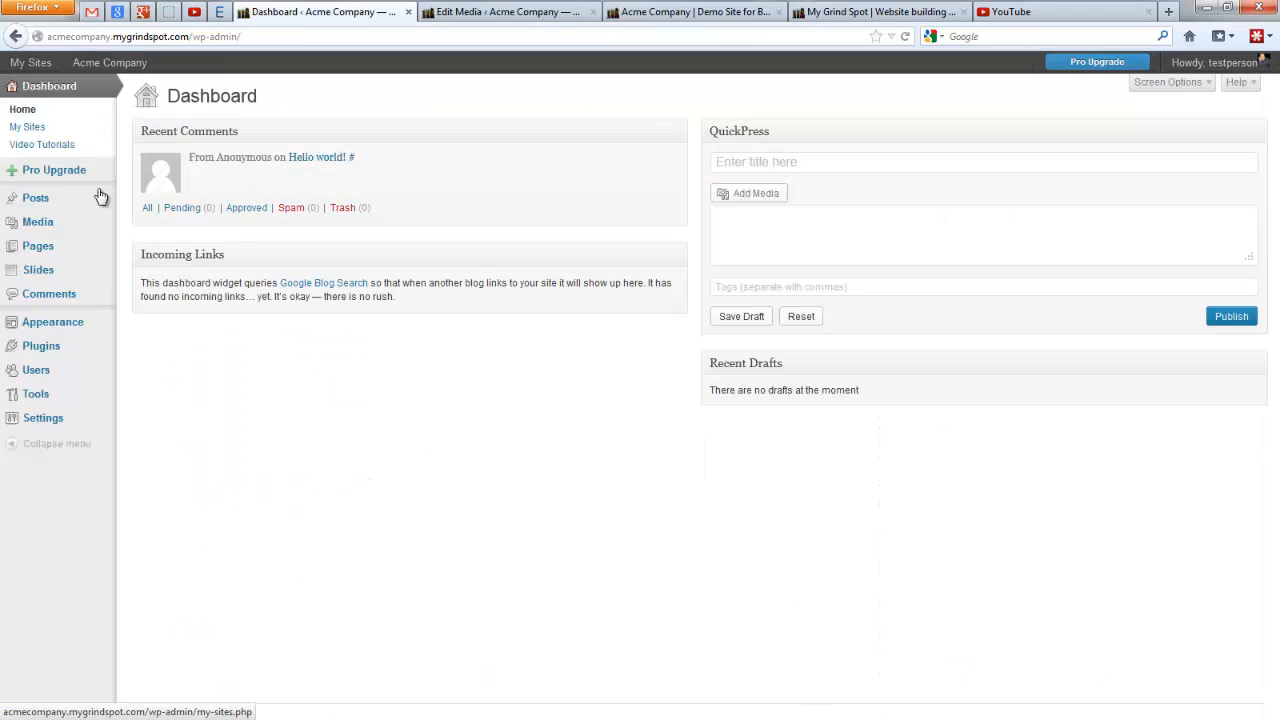
{"action": "mouse_move", "coordinate": [74, 252]}
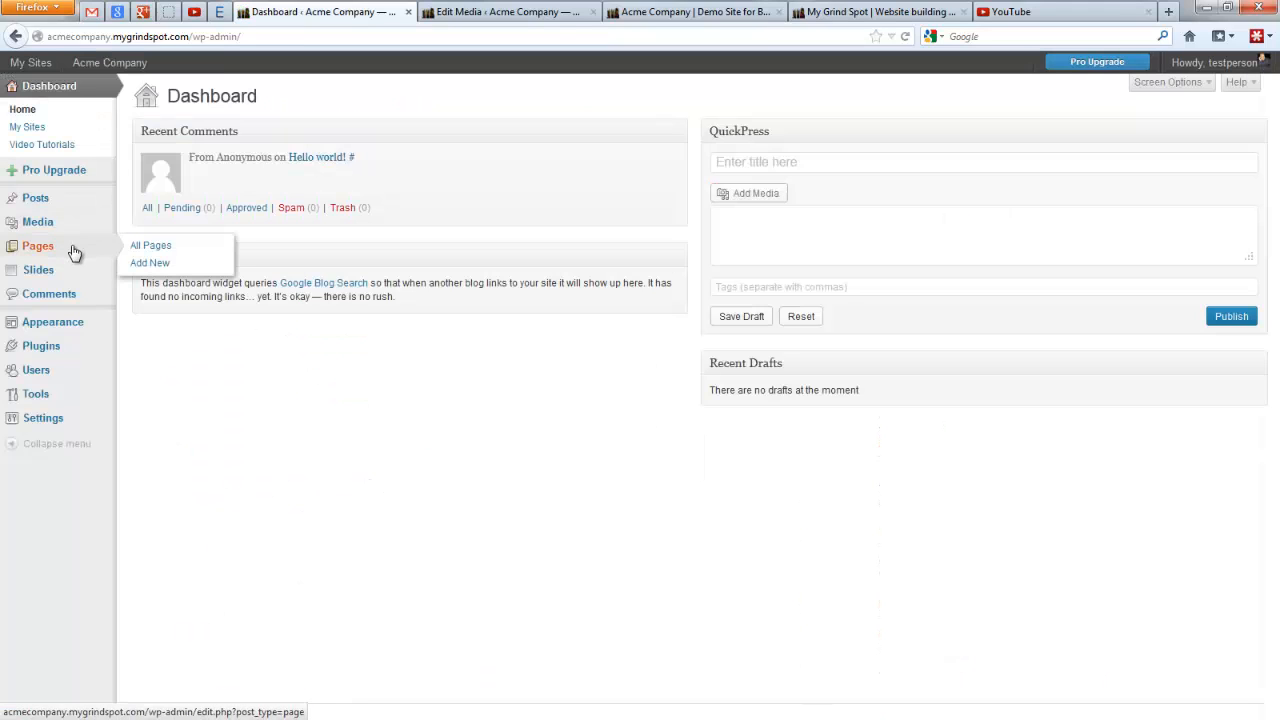
{"action": "mouse_move", "coordinate": [80, 322]}
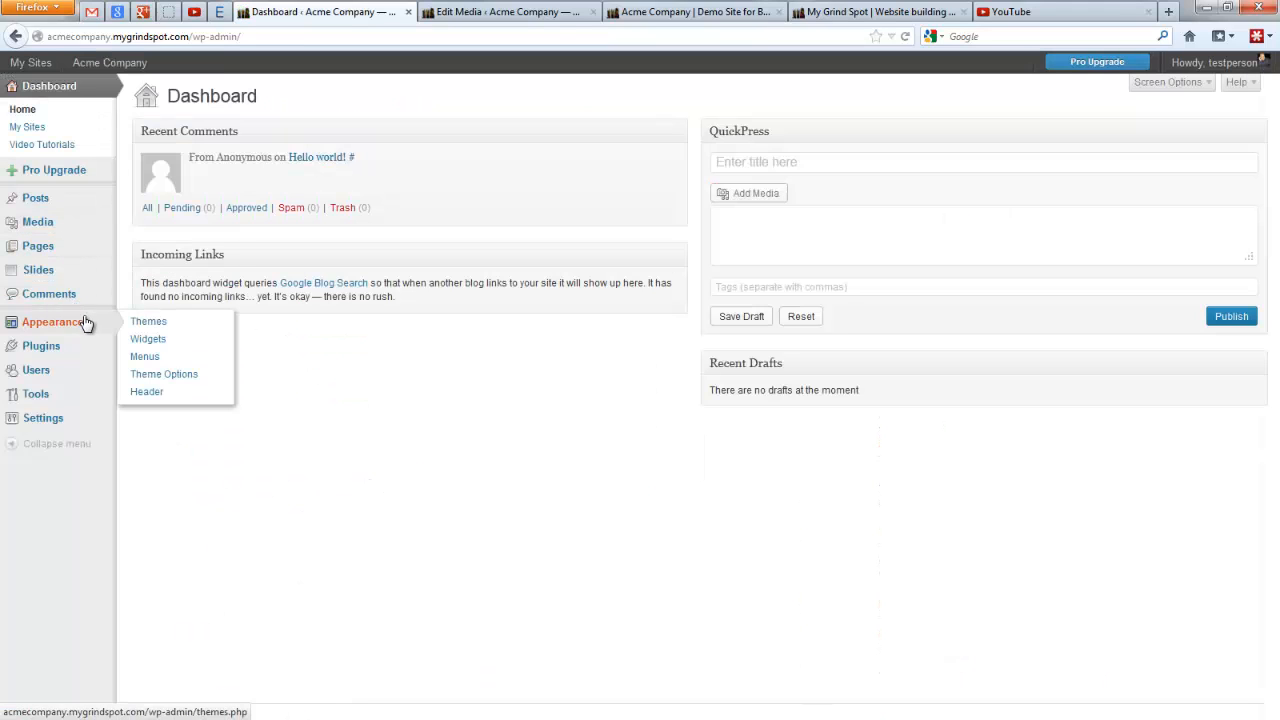
{"action": "left_click", "coordinate": [196, 375]}
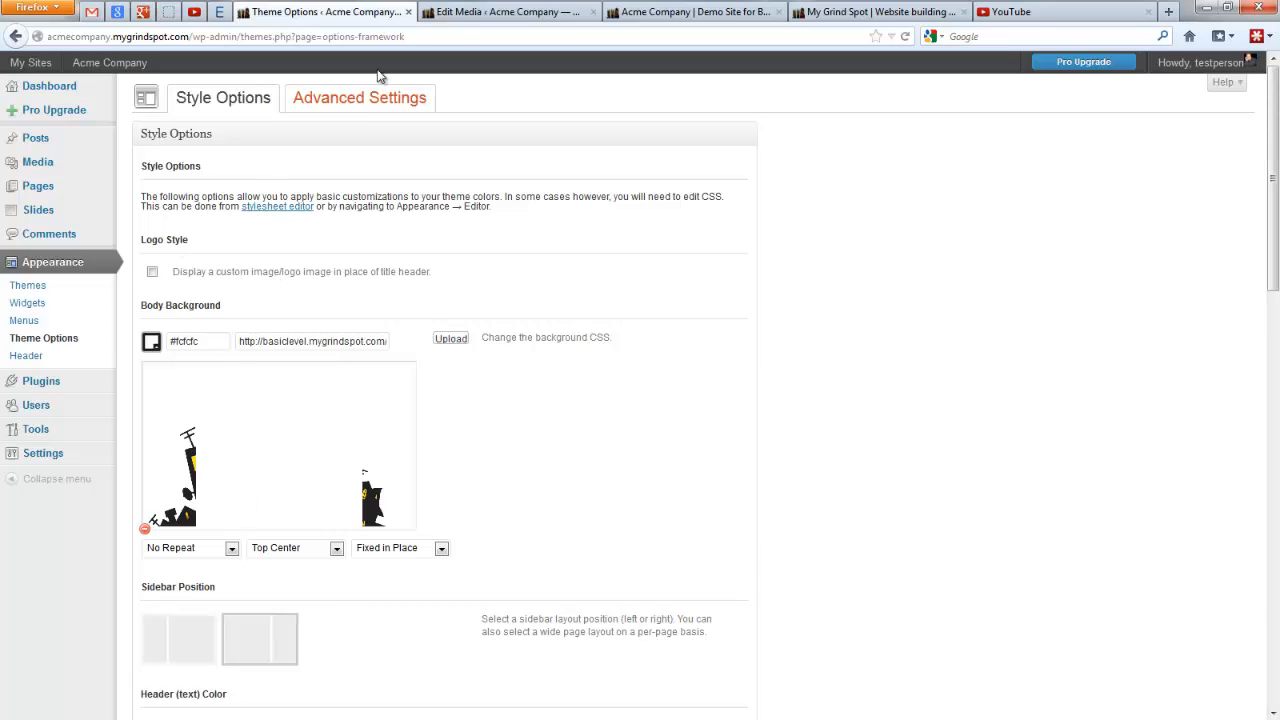
Examine the theme's Style Options, including the custom logo settings, background, colors, heading typography, header text and footer fields.
{"action": "left_click", "coordinate": [153, 274]}
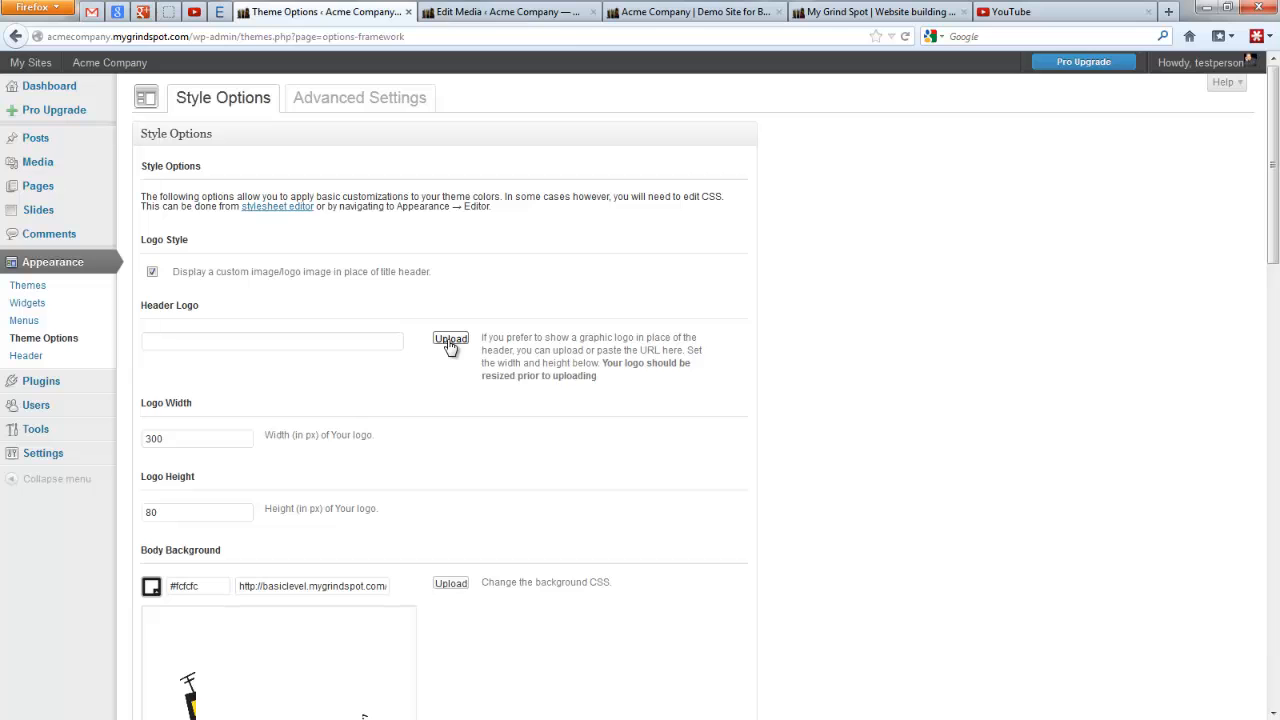
{"action": "left_click", "coordinate": [152, 274]}
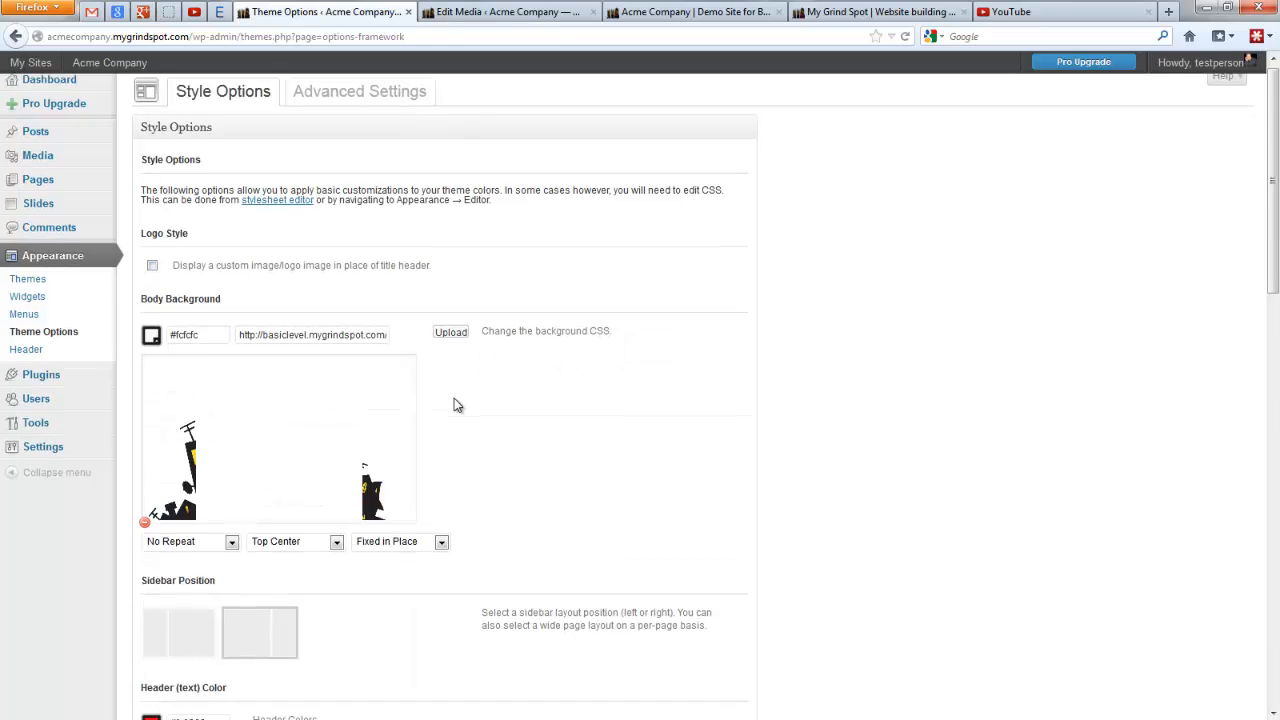
{"action": "scroll", "coordinate": [460, 400], "scroll_direction": "down", "scroll_amount": 4}
{"action": "scroll", "coordinate": [475, 405], "scroll_direction": "down", "scroll_amount": 8}
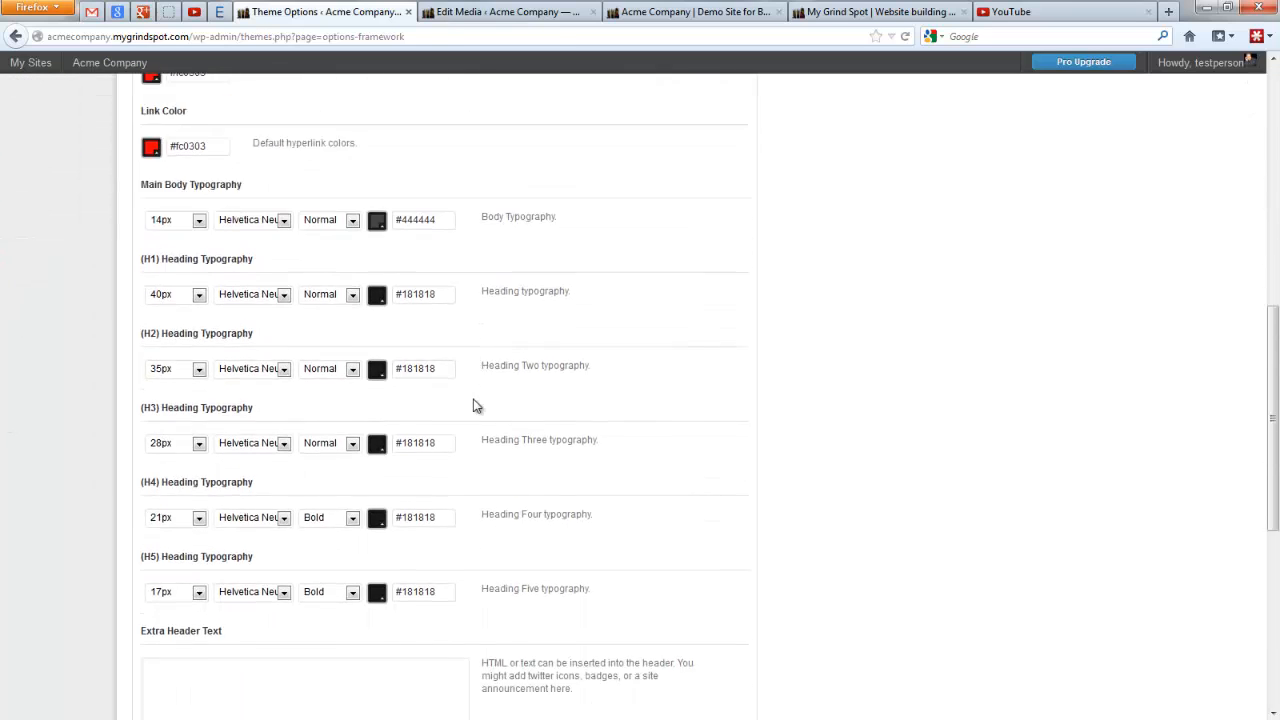
{"action": "scroll", "coordinate": [475, 405], "scroll_direction": "down", "scroll_amount": 2}
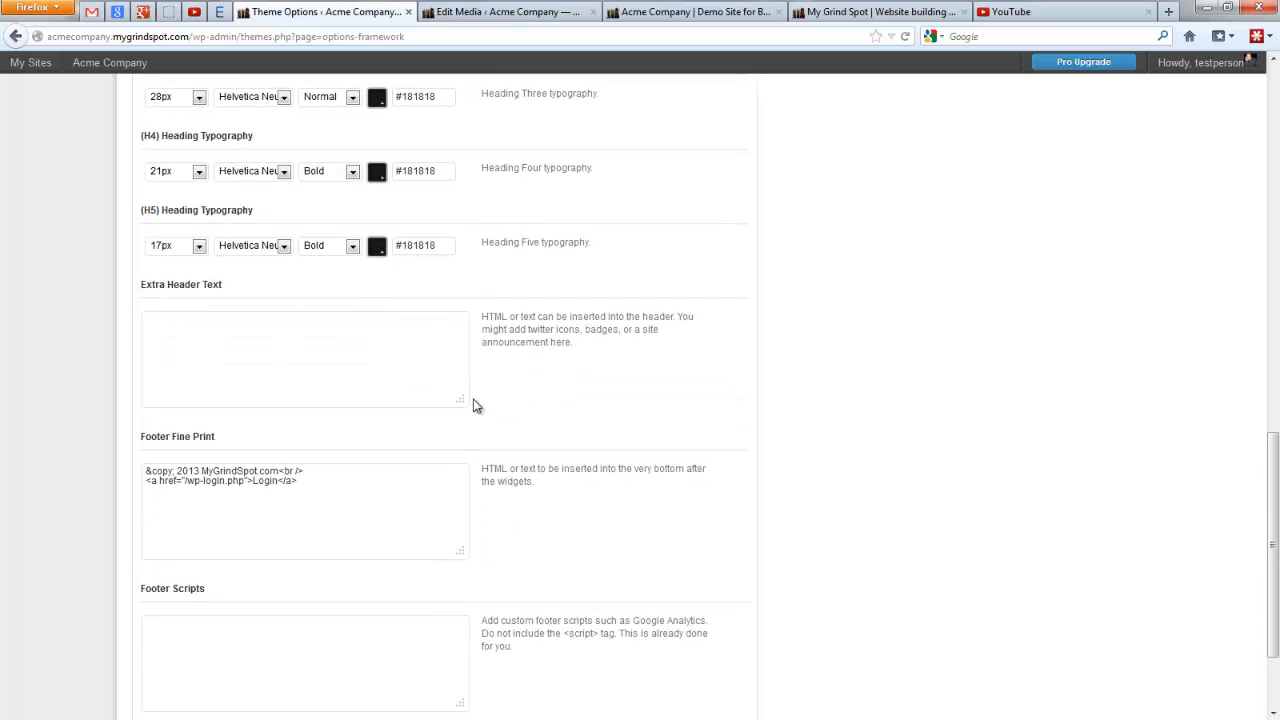
{"action": "scroll", "coordinate": [475, 405], "scroll_direction": "down", "scroll_amount": 3}
{"action": "scroll", "coordinate": [475, 405], "scroll_direction": "up", "scroll_amount": 15}
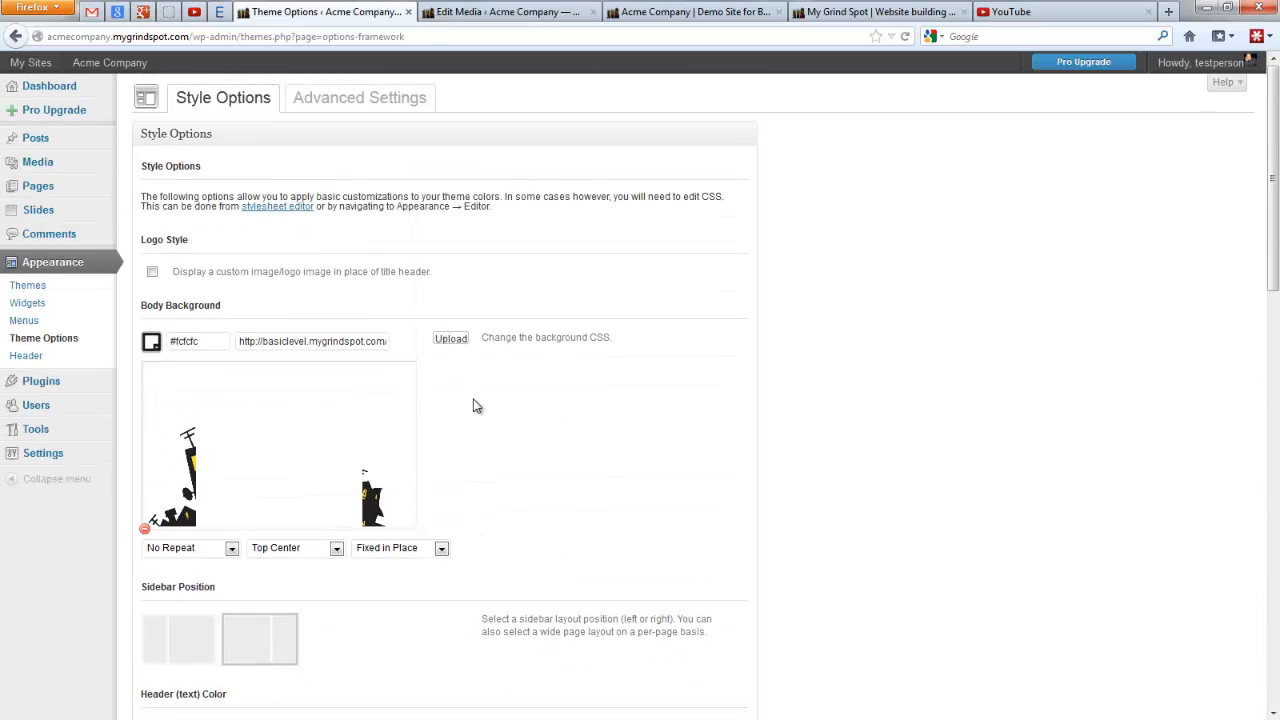
Examine the Custom CSS Overrides in the theme's Advanced Settings.
{"action": "left_click", "coordinate": [360, 99]}
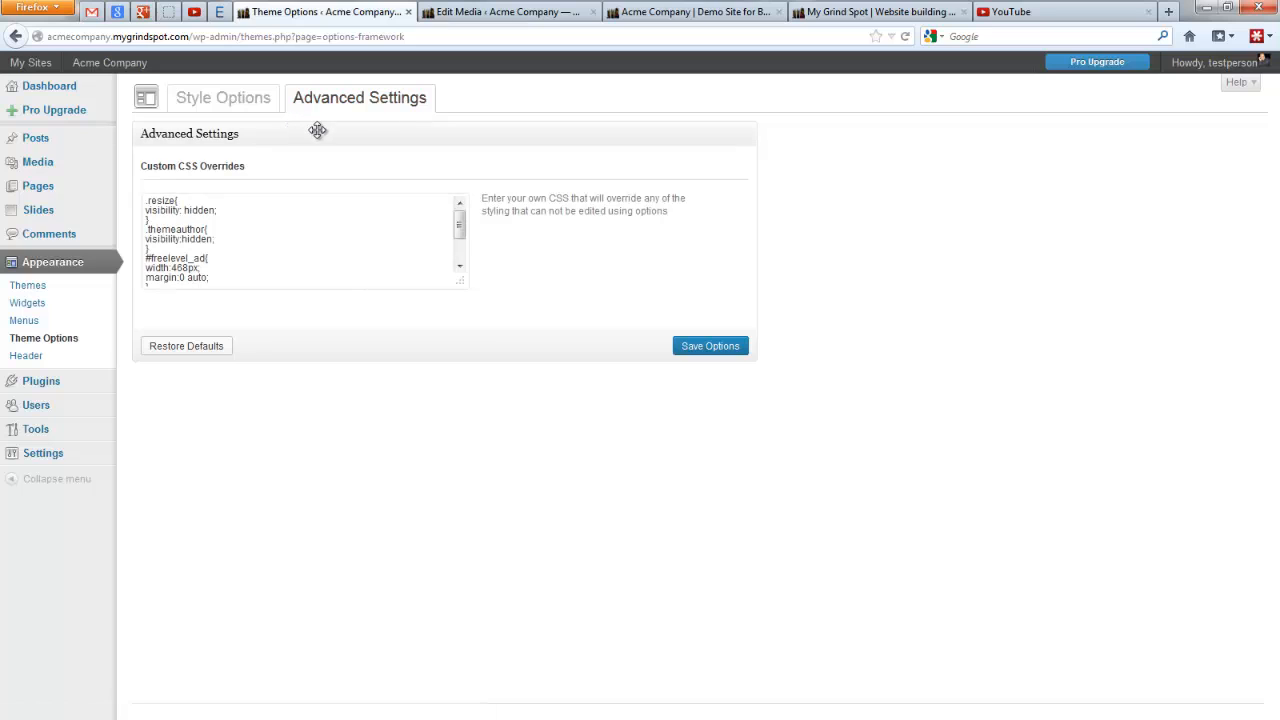
{"action": "left_click", "coordinate": [245, 238]}
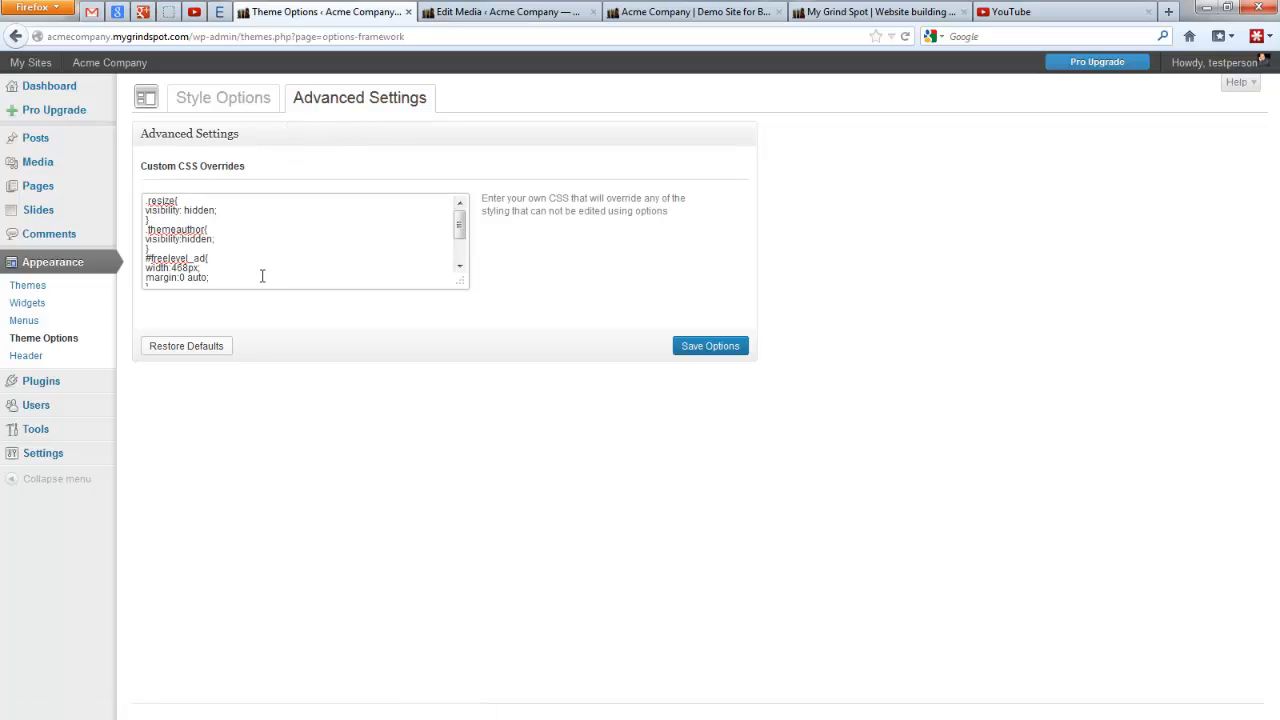
Open the site's menus and move the Image Page item above Headers Page in the Primary Menu.
{"action": "left_click", "coordinate": [95, 321]}
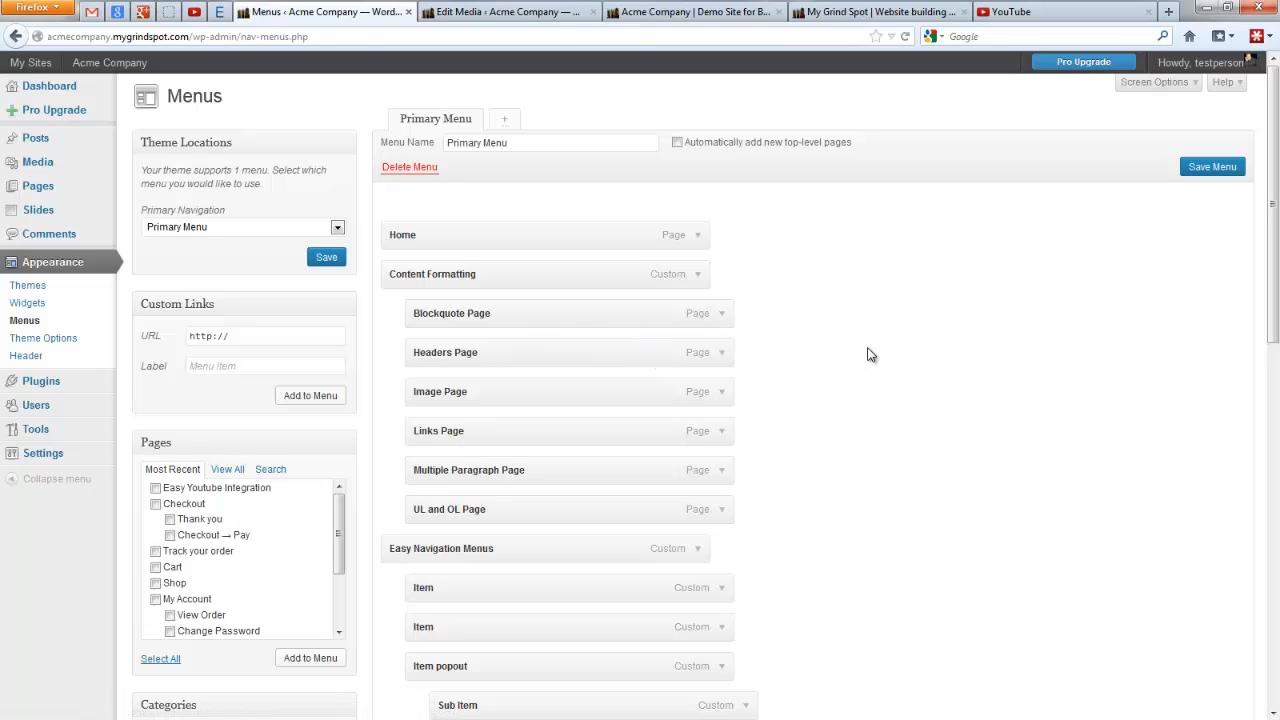
{"action": "scroll", "coordinate": [868, 354], "scroll_direction": "down", "scroll_amount": 7}
{"action": "scroll", "coordinate": [868, 354], "scroll_direction": "up", "scroll_amount": 4}
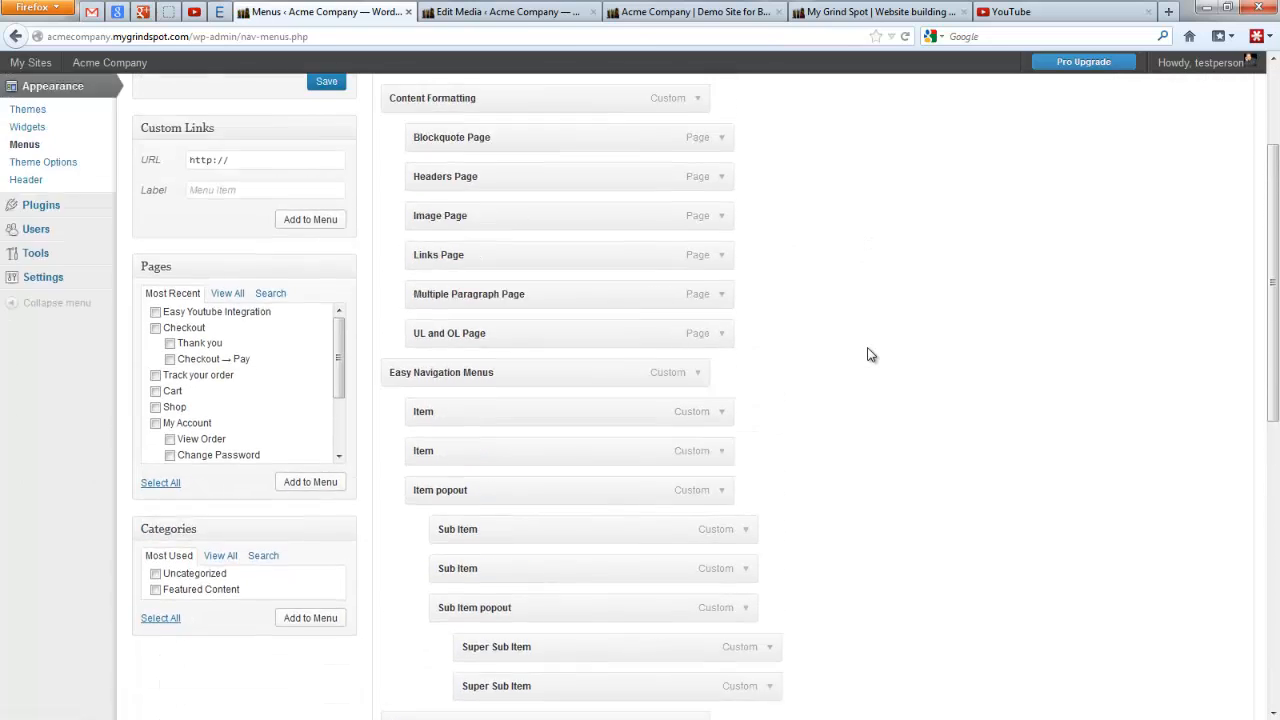
{"action": "scroll", "coordinate": [868, 354], "scroll_direction": "up", "scroll_amount": 3}
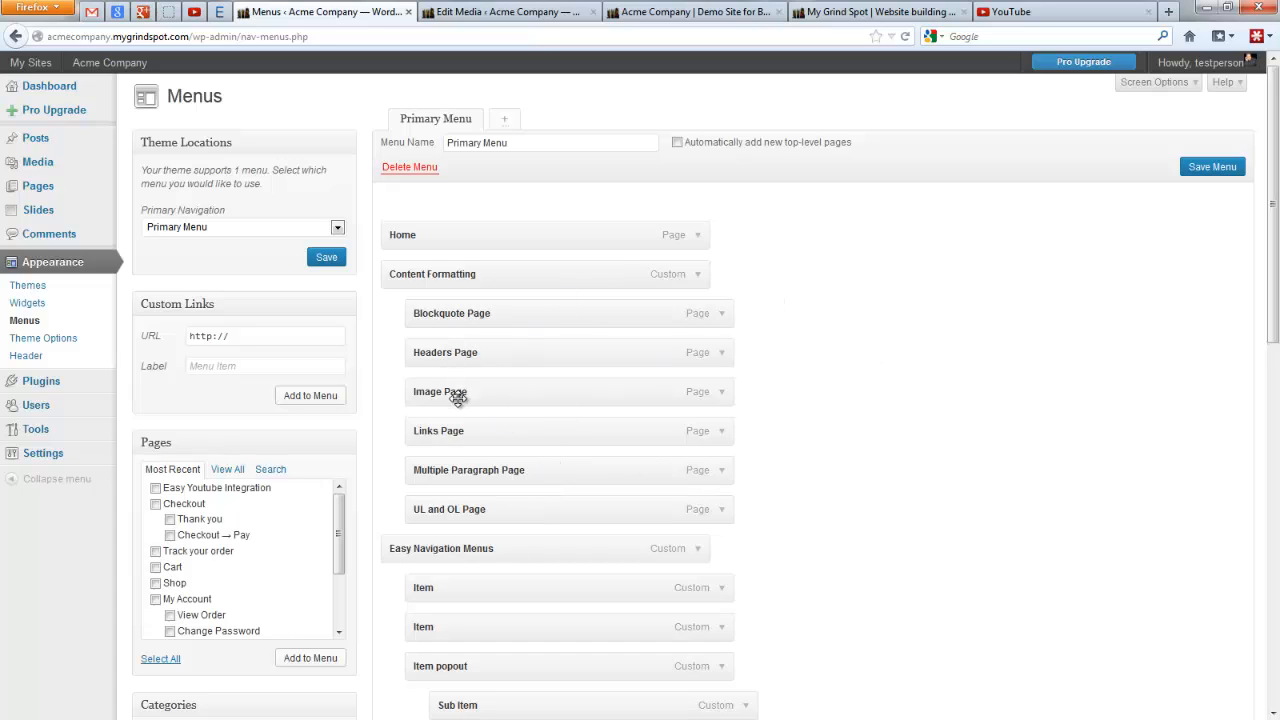
{"action": "left_click_drag", "start_coordinate": [458, 397], "coordinate": [463, 348]}
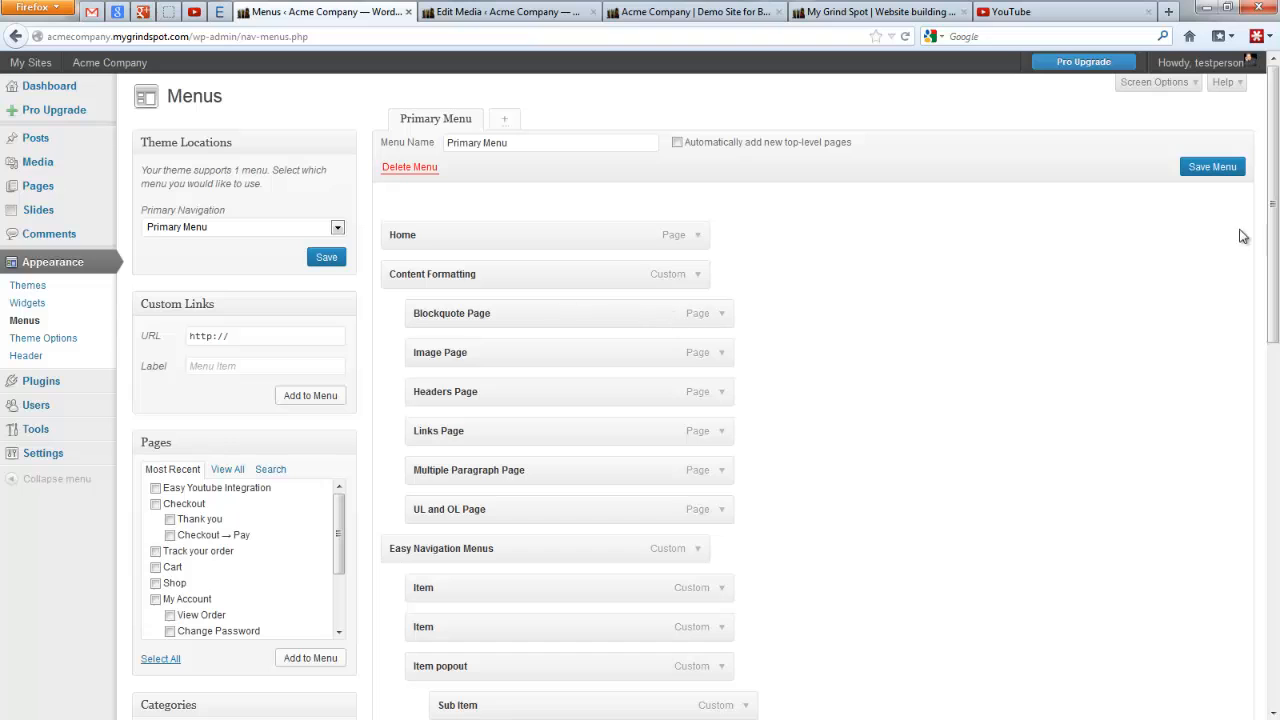
Leave the menu without saving, open the site's widgets and add a Black Studio TinyMCE widget to the Posts Widget Area.
{"action": "left_click", "coordinate": [28, 303]}
{"action": "left_click", "coordinate": [604, 384]}
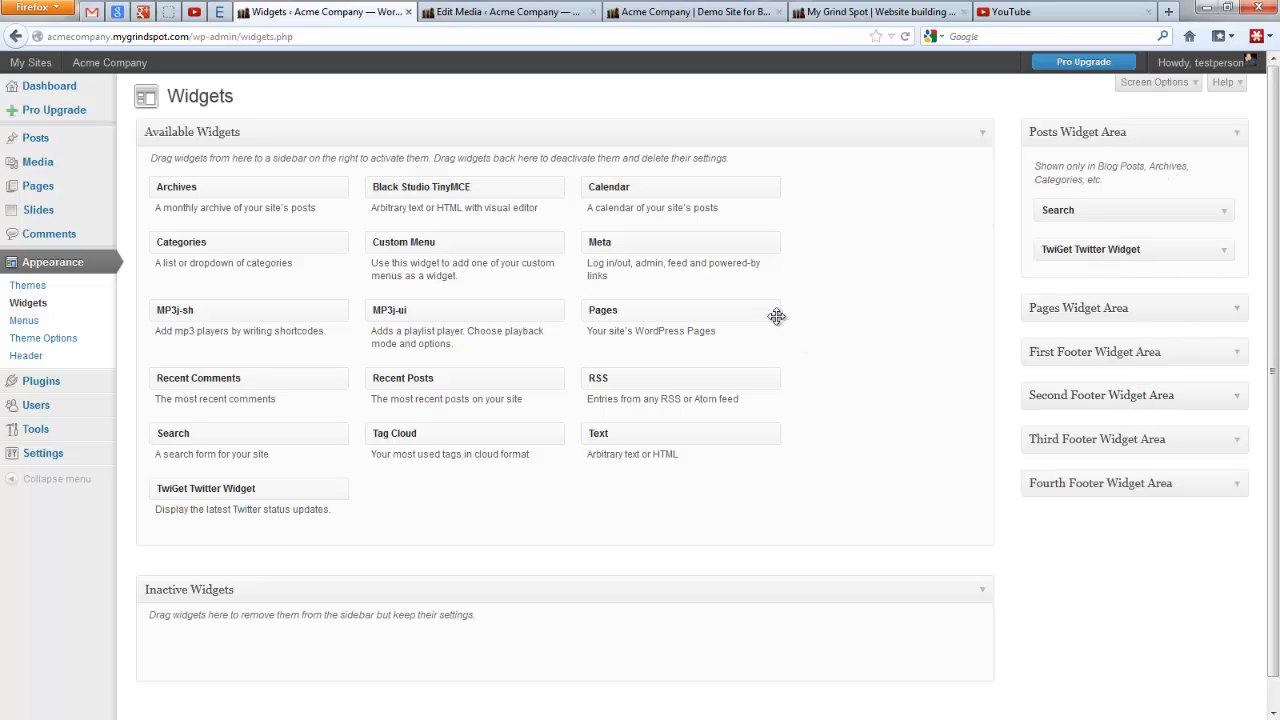
{"action": "left_click_drag", "start_coordinate": [508, 191], "coordinate": [1087, 252]}
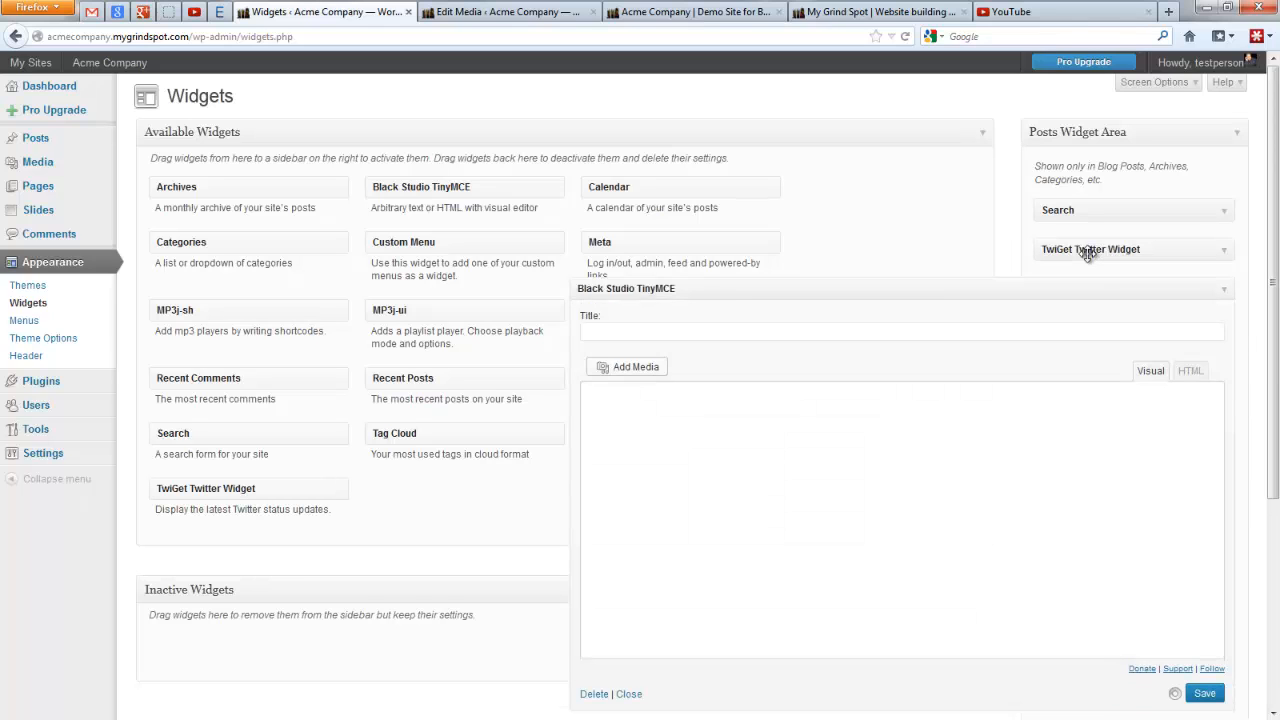
Show the second row of formatting tools in the Black Studio TinyMCE widget's editor, then delete the widget.
{"action": "scroll", "coordinate": [930, 248], "scroll_direction": "down", "scroll_amount": 5}
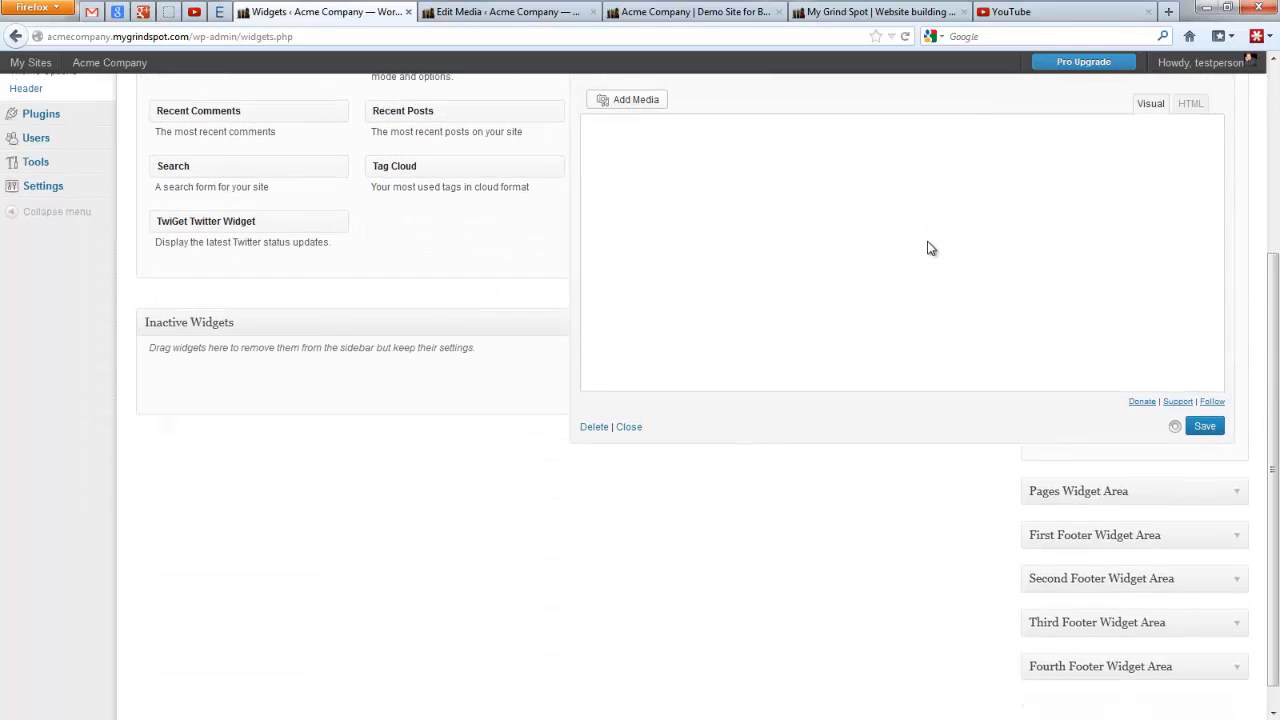
{"action": "scroll", "coordinate": [920, 275], "scroll_direction": "up", "scroll_amount": 3}
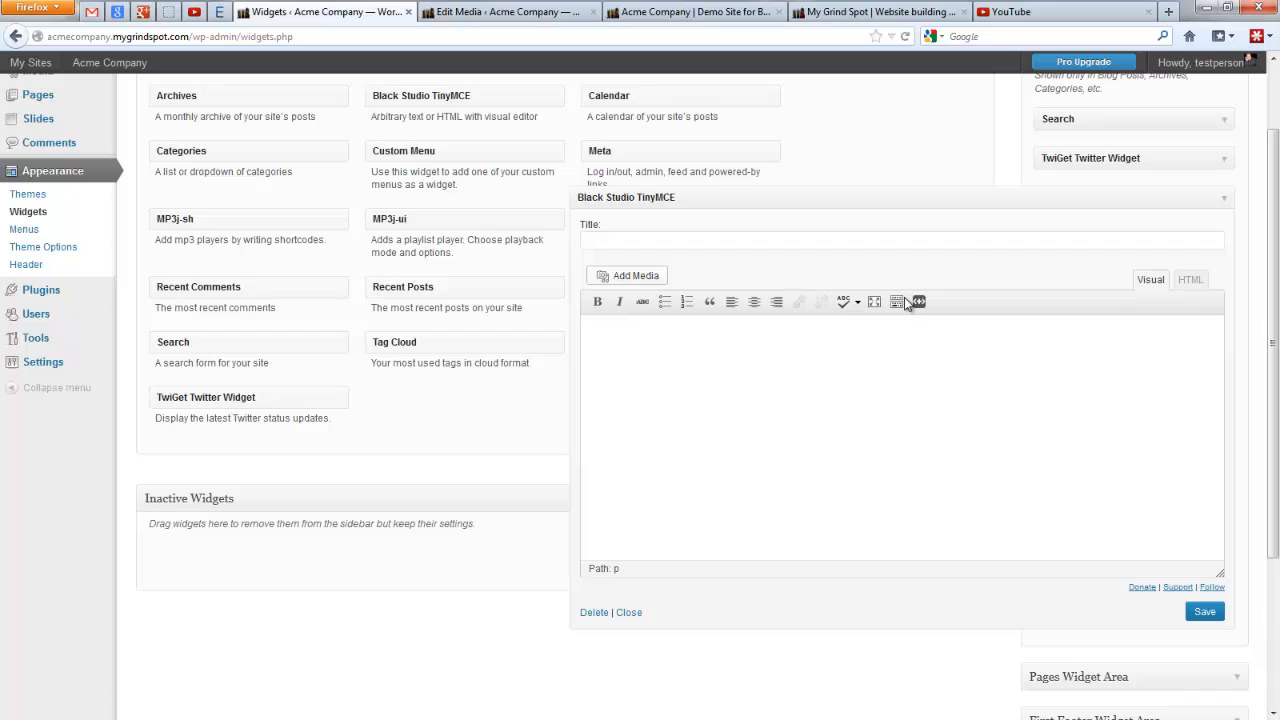
{"action": "left_click", "coordinate": [902, 300]}
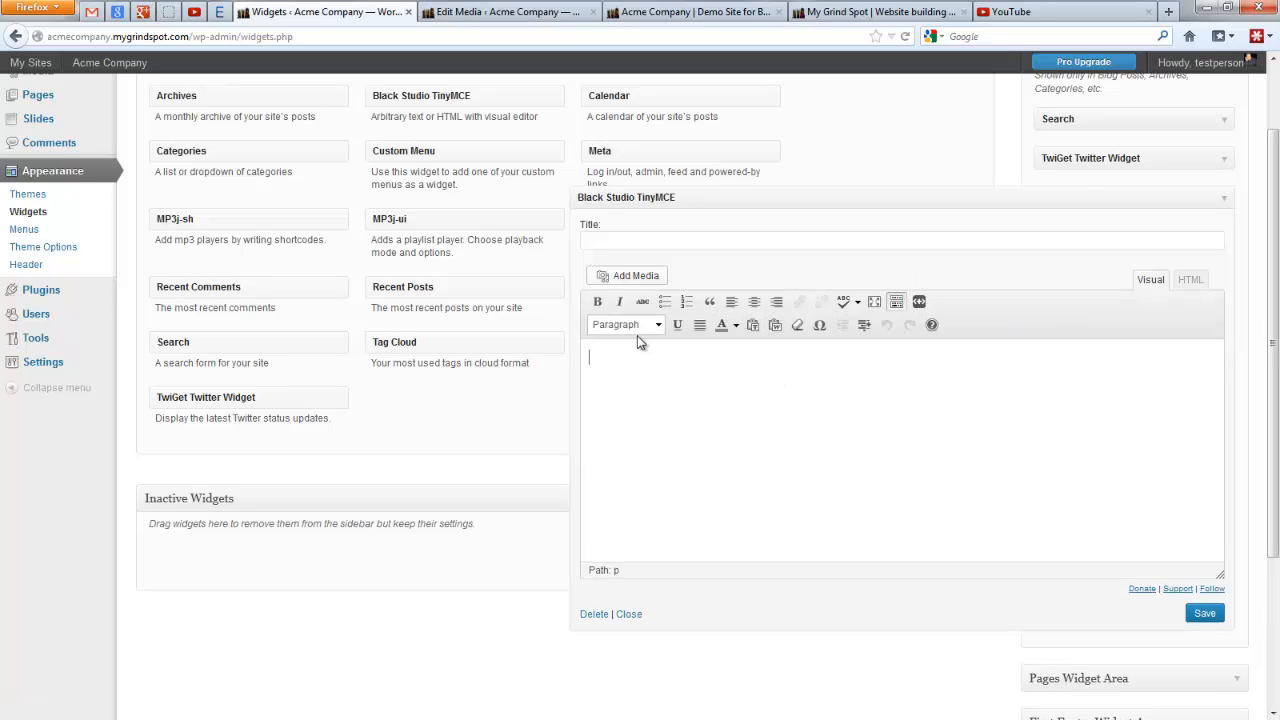
{"action": "left_click", "coordinate": [861, 527]}
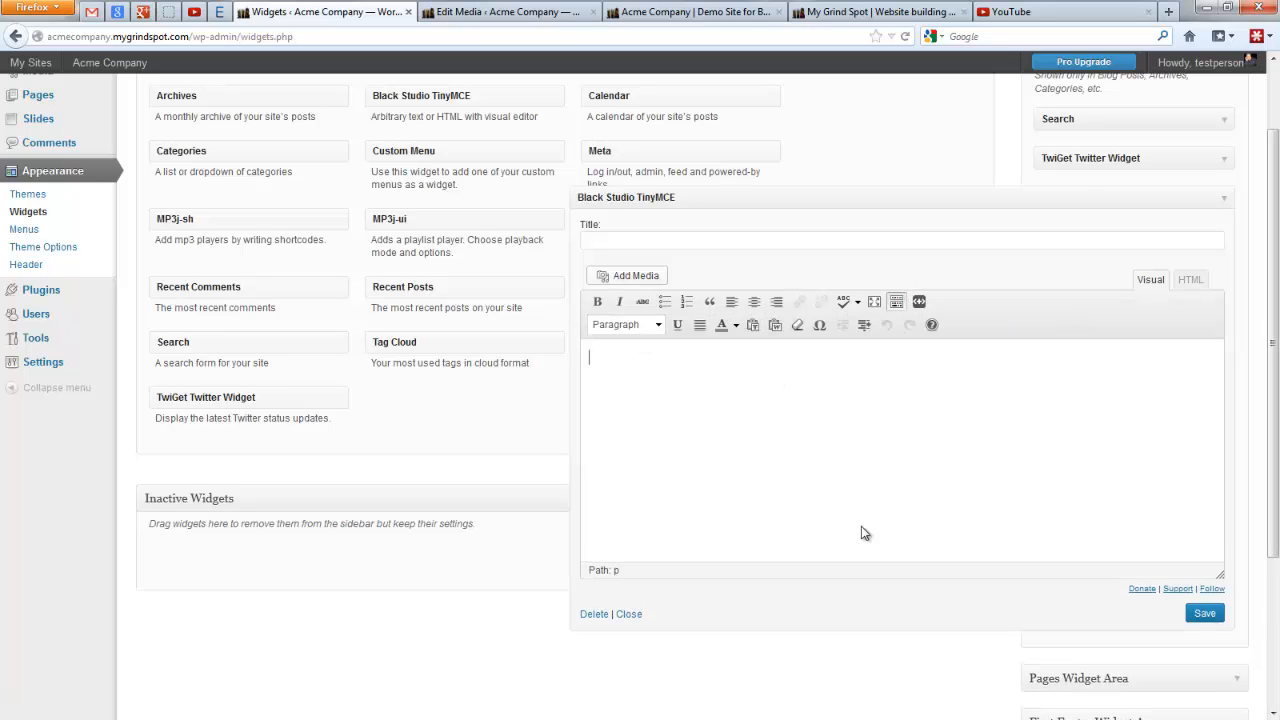
{"action": "left_click", "coordinate": [595, 614]}
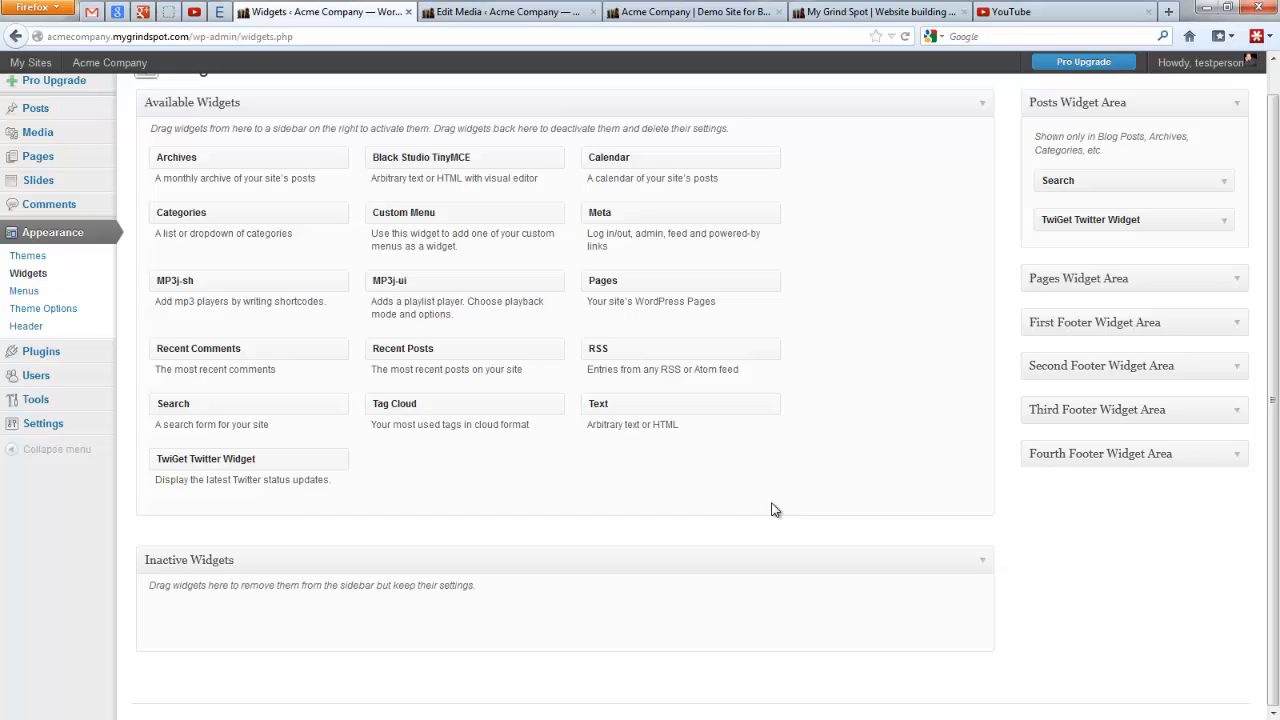
{"action": "scroll", "coordinate": [771, 509], "scroll_direction": "up", "scroll_amount": 1}
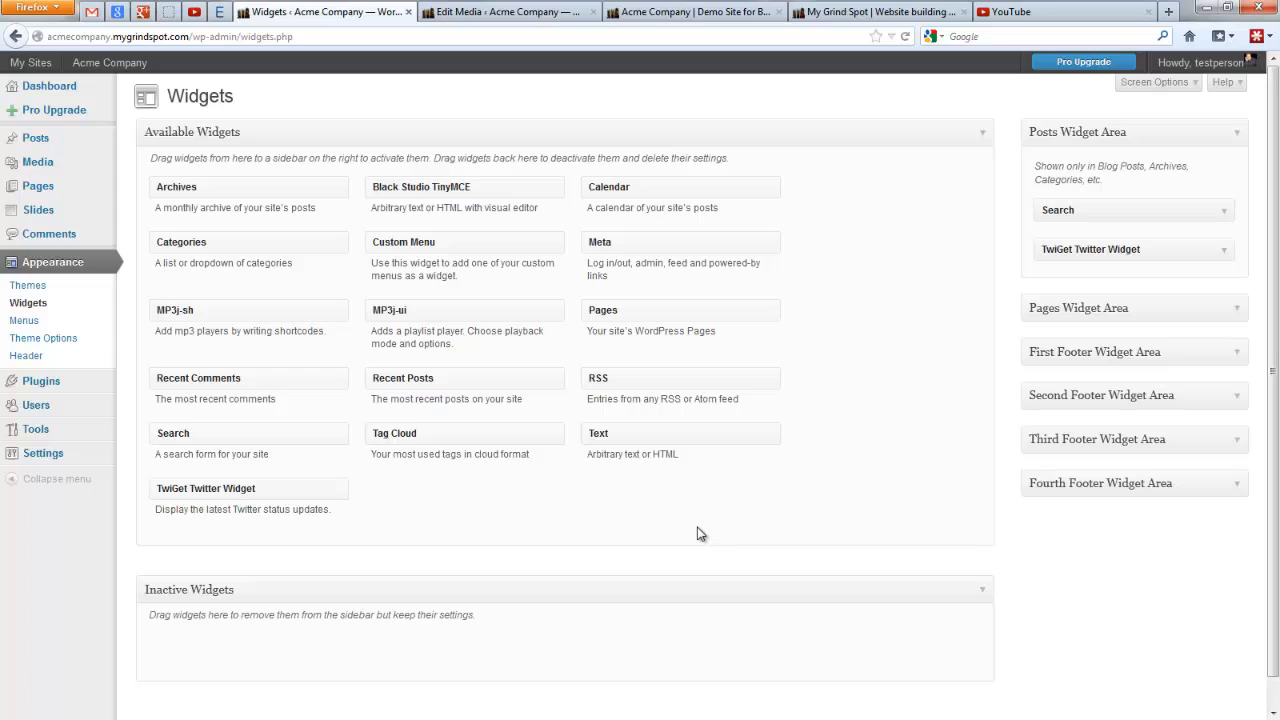
{"action": "left_click", "coordinate": [474, 14]}
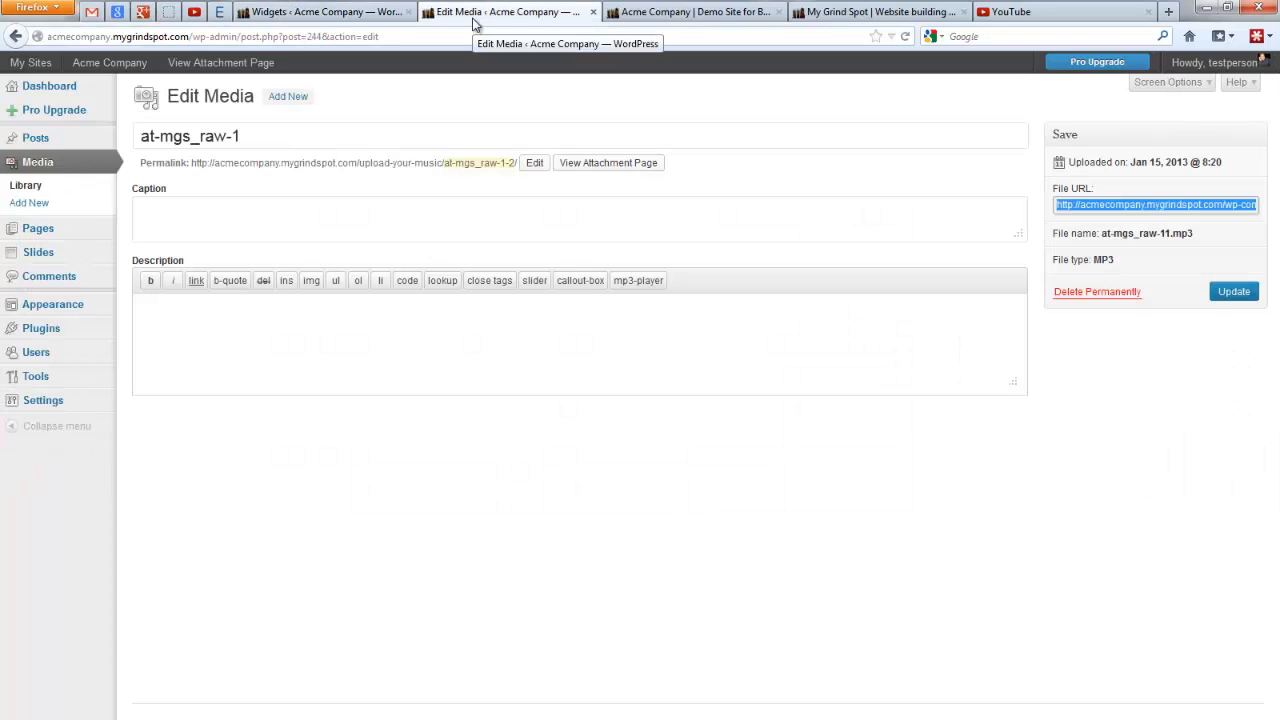
{"action": "left_click", "coordinate": [337, 14]}
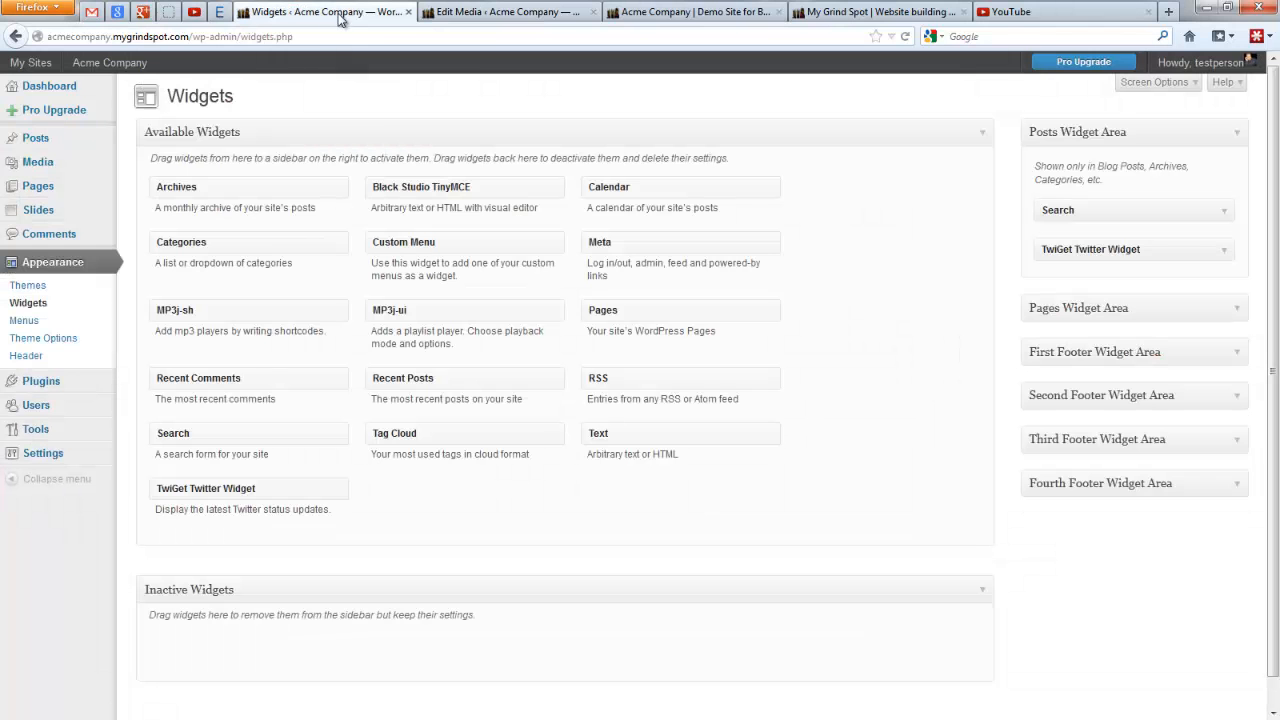